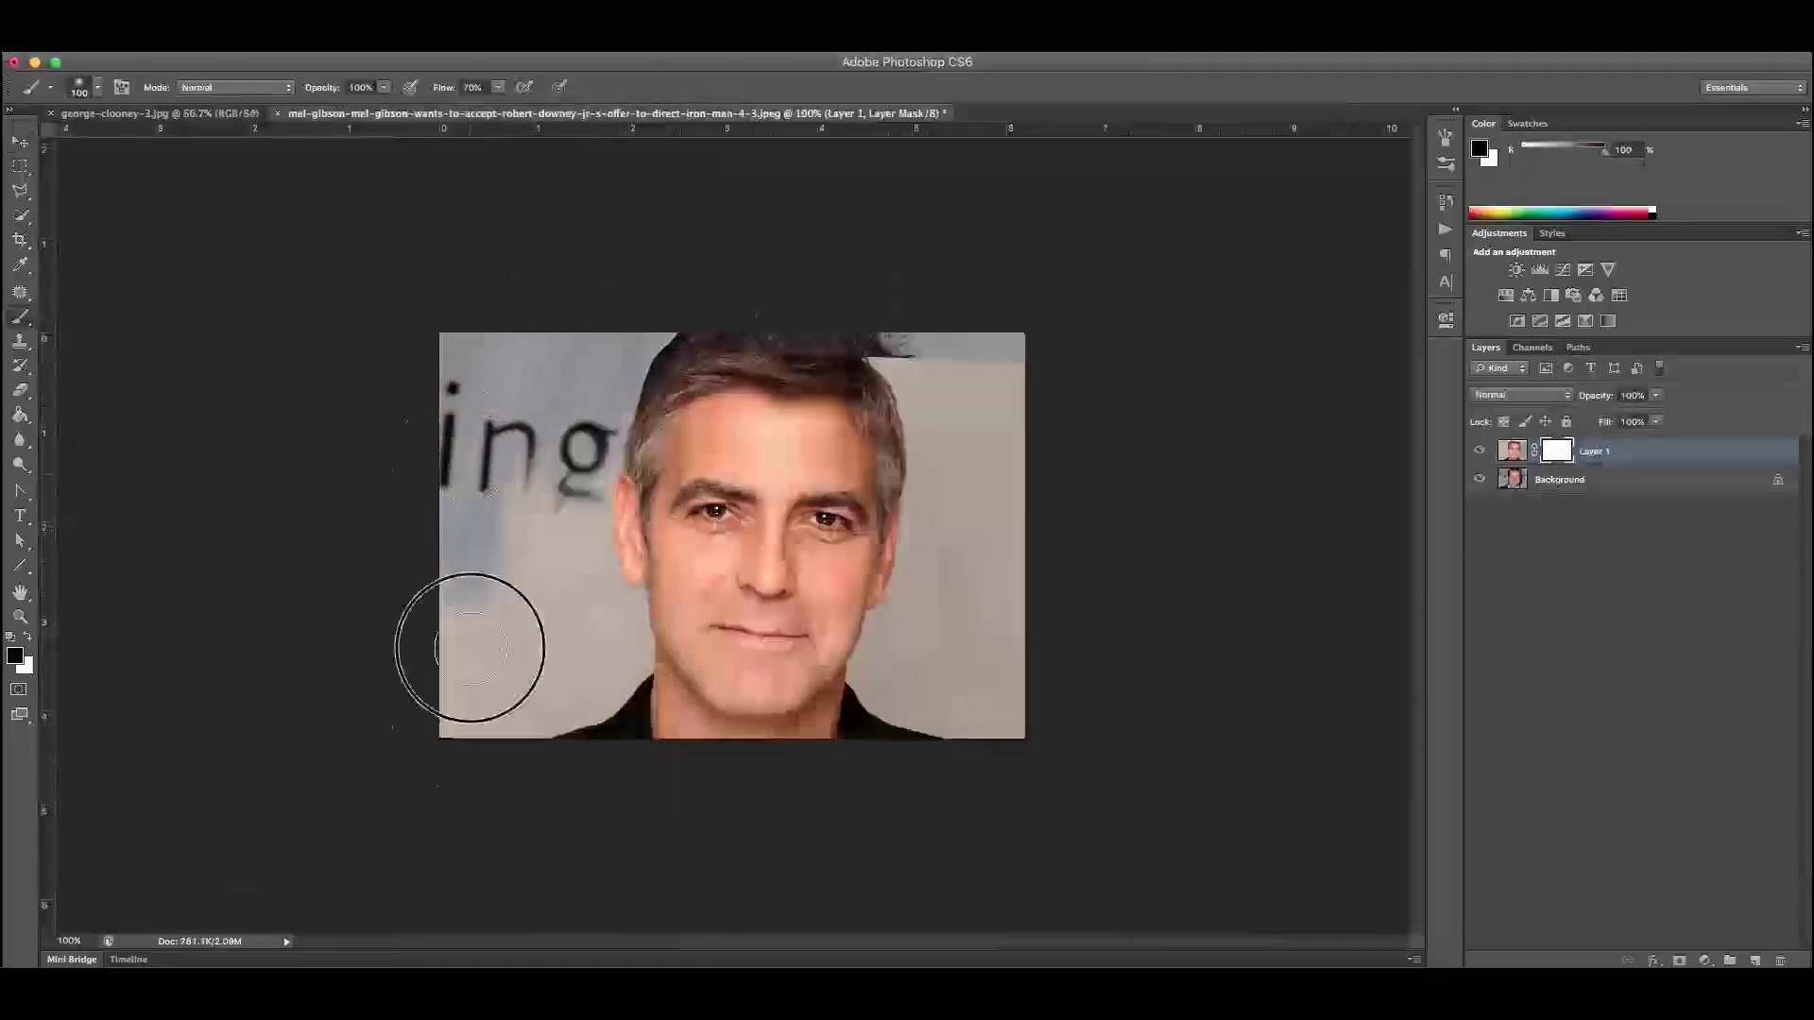
Mask out the pasted layer's lower-left corner in black and lower brightness from 27 to 5
mouse_move(489, 599)
left_mouse_down()
mouse_move(437, 759)
mouse_move(591, 804)
mouse_move(546, 678)
mouse_move(571, 706)
mouse_move(499, 754)
mouse_move(587, 749)
left_mouse_up()
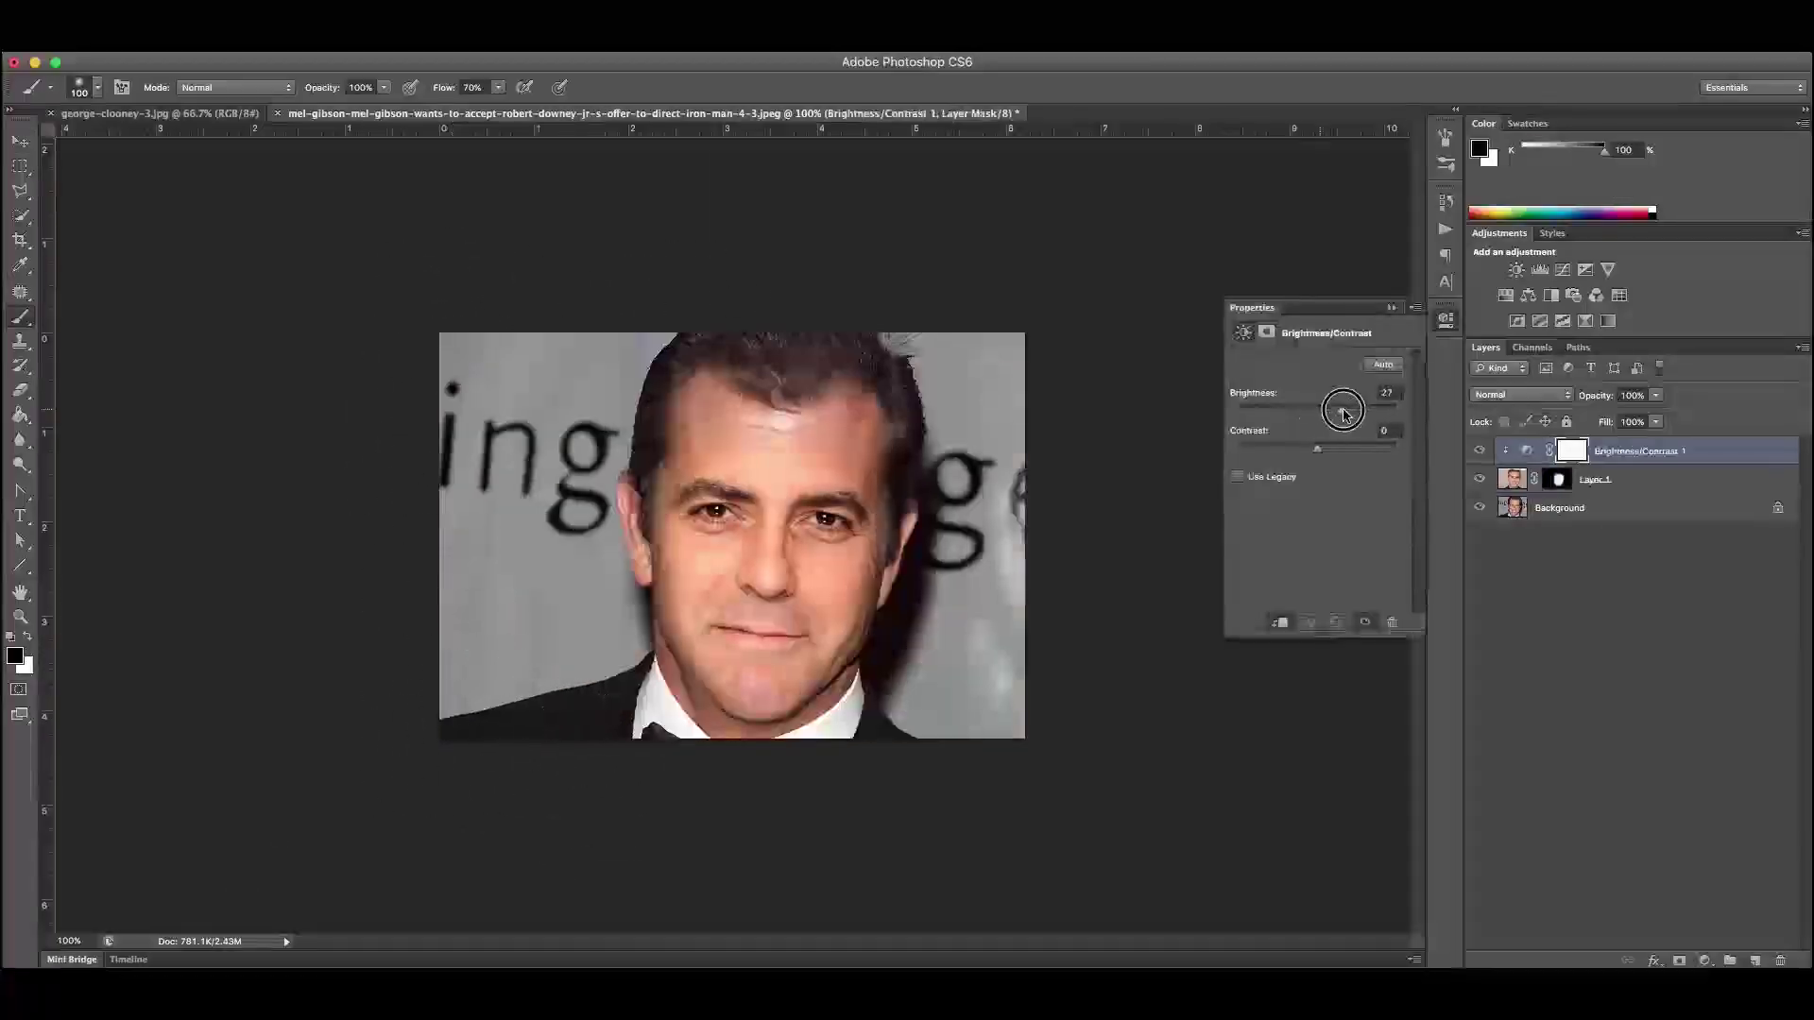
left_click_drag(1345, 413, 1328, 453)
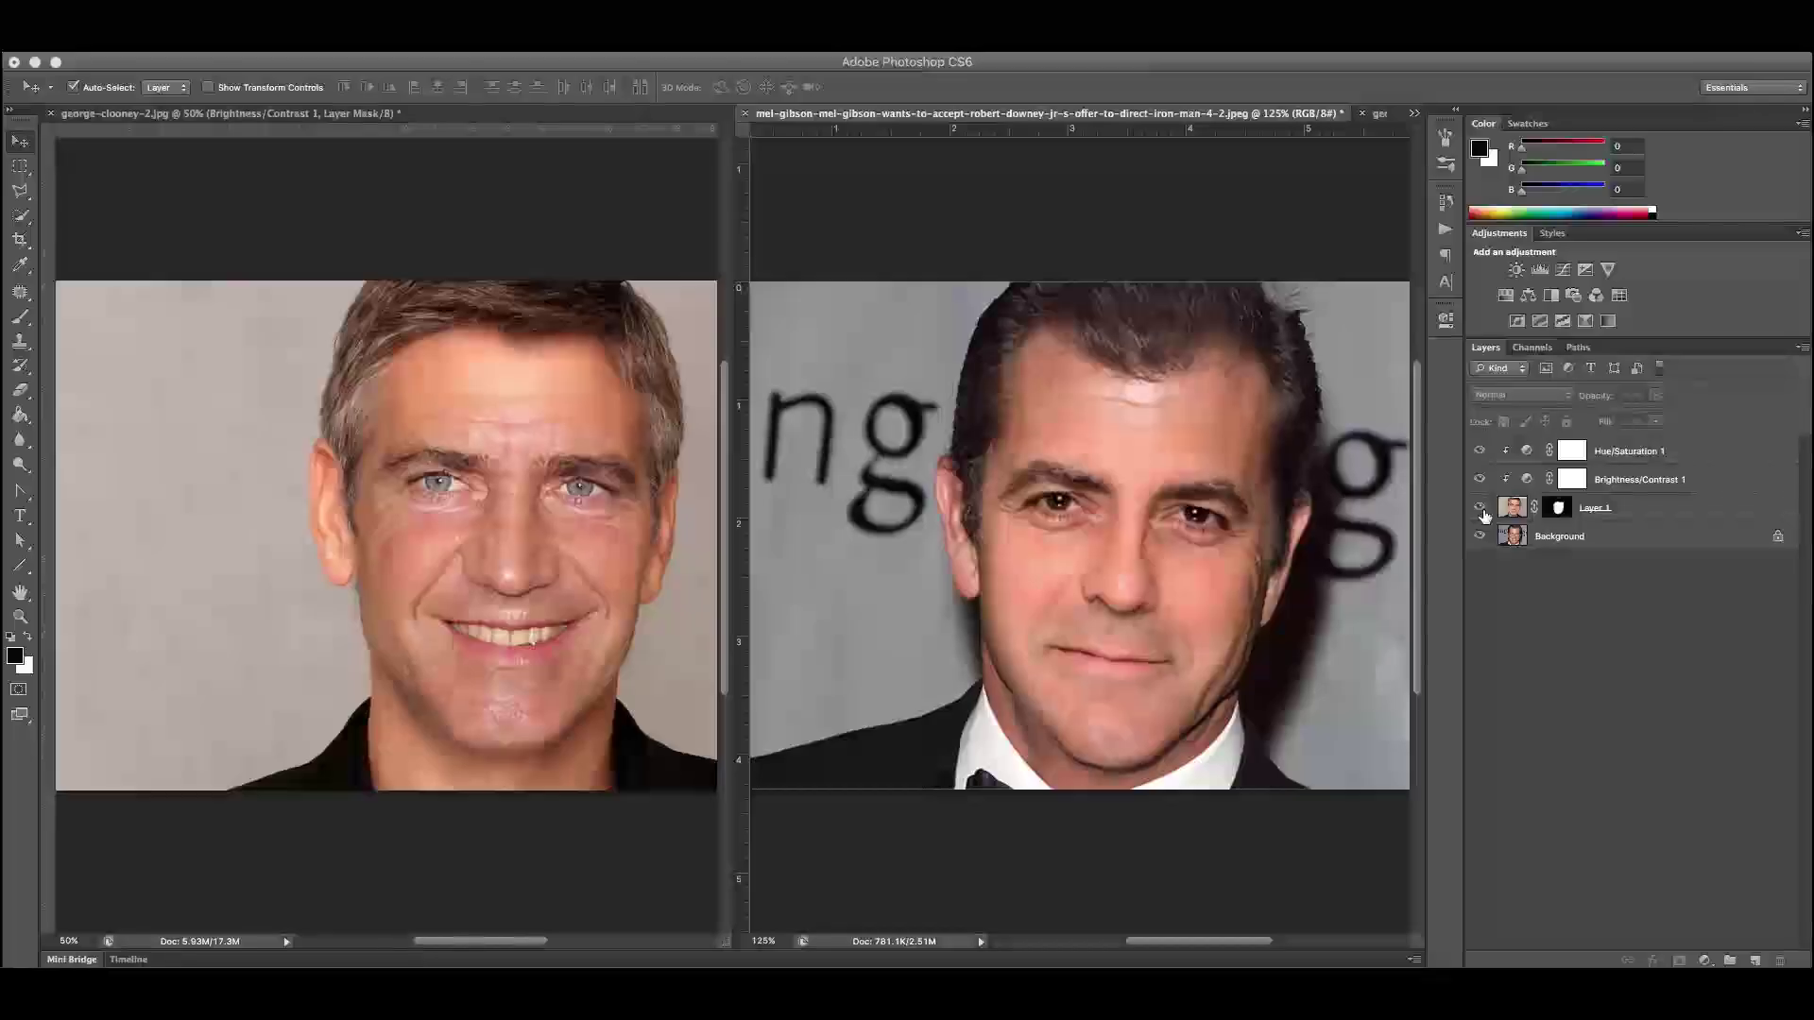
Toggle Layer 1's visibility in both composite documents to compare against the originals
left_click(1480, 511)
left_click(1480, 511)
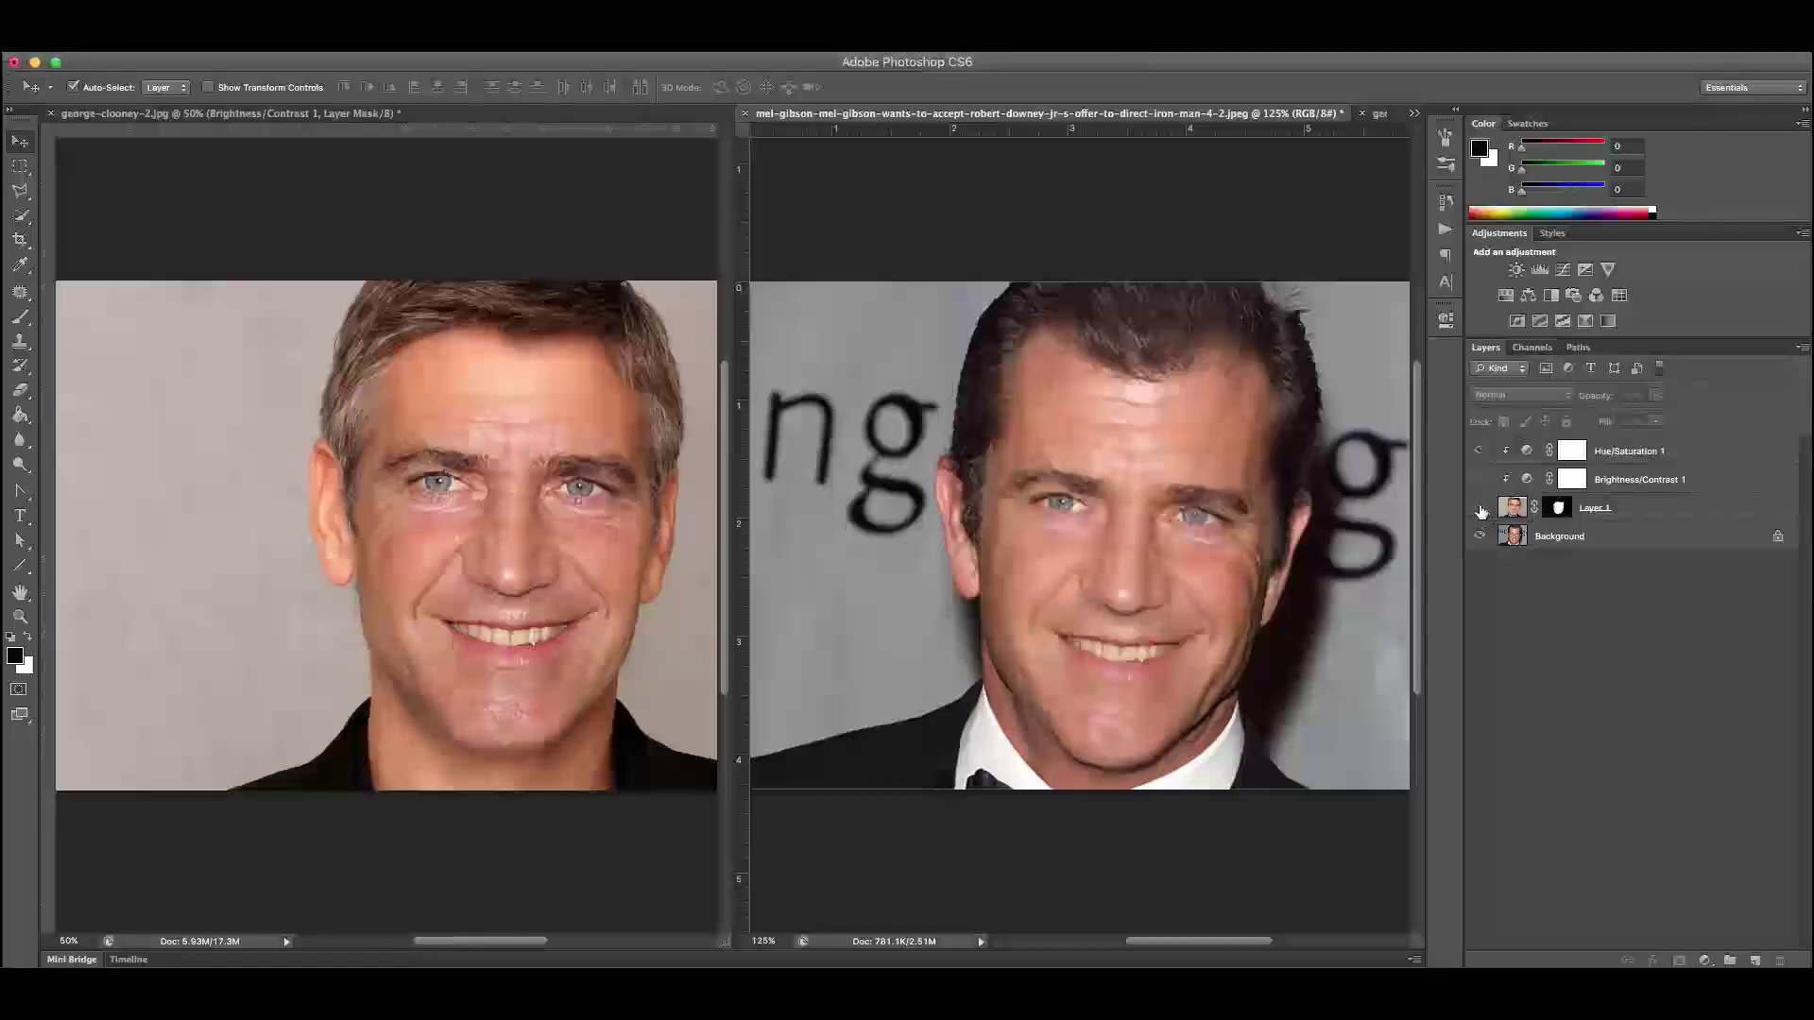
left_click(1480, 511)
left_click(332, 437)
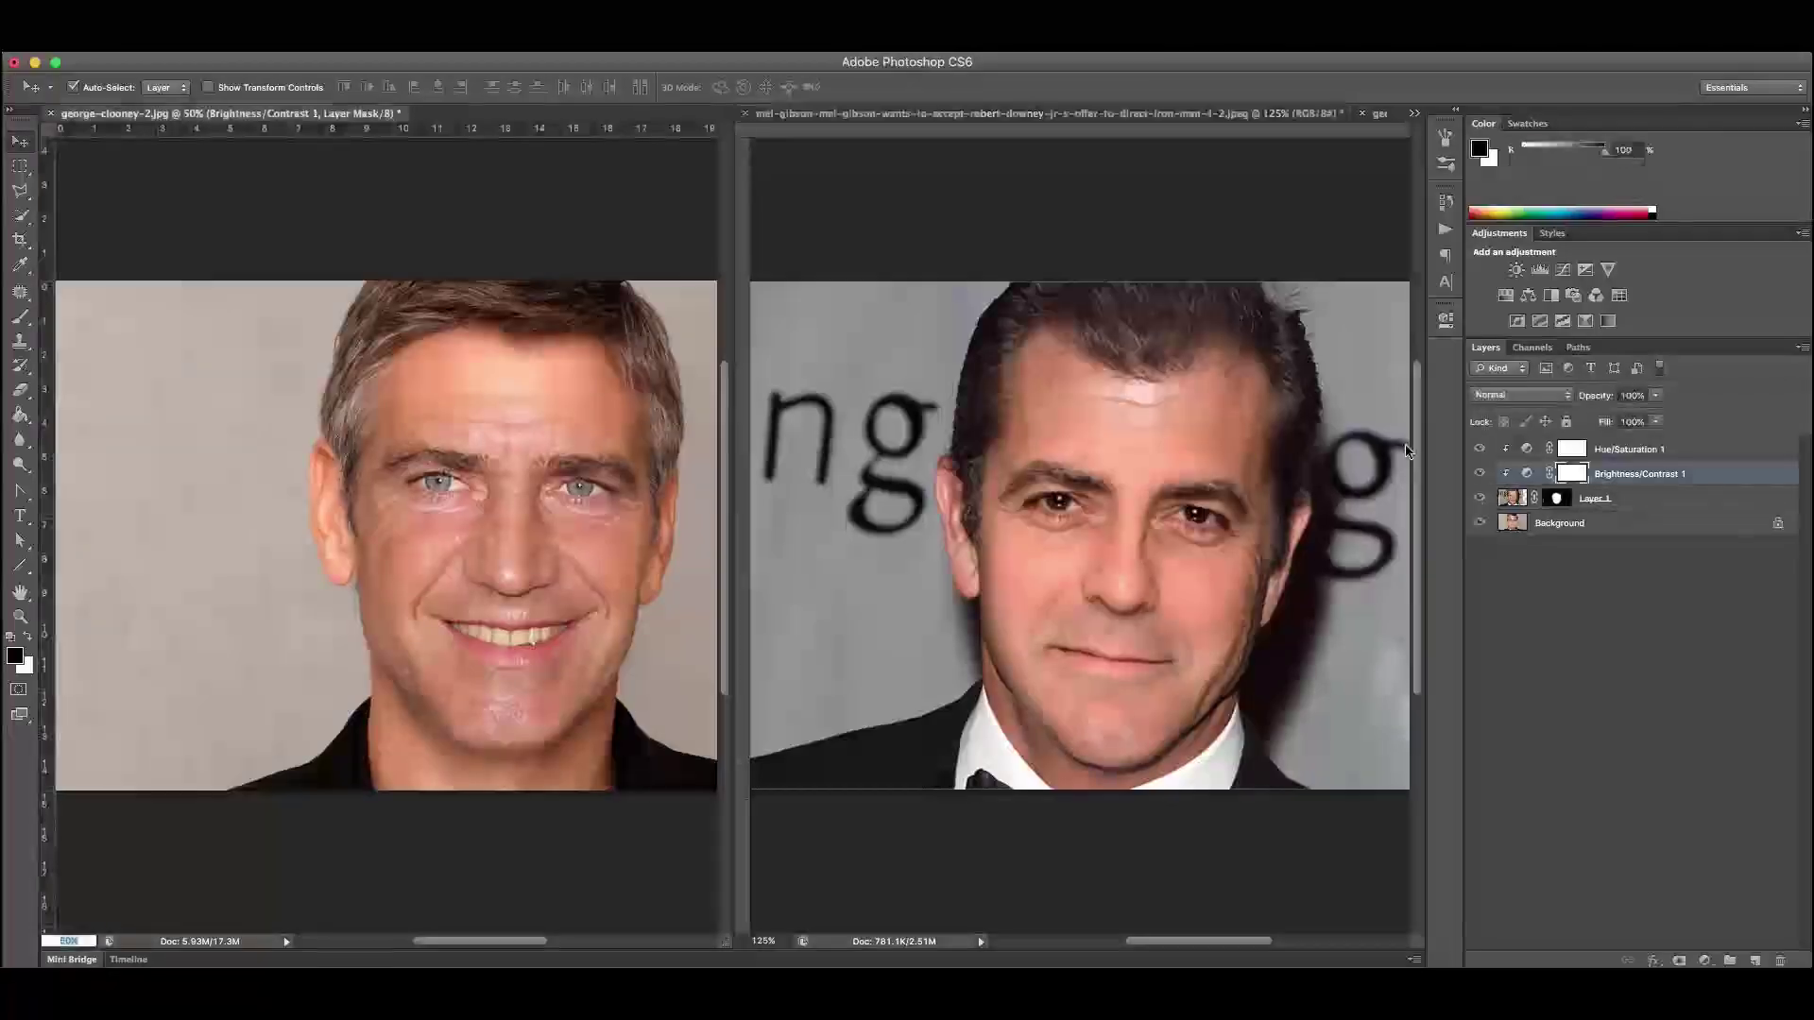
left_click(1479, 498)
left_click(1479, 498)
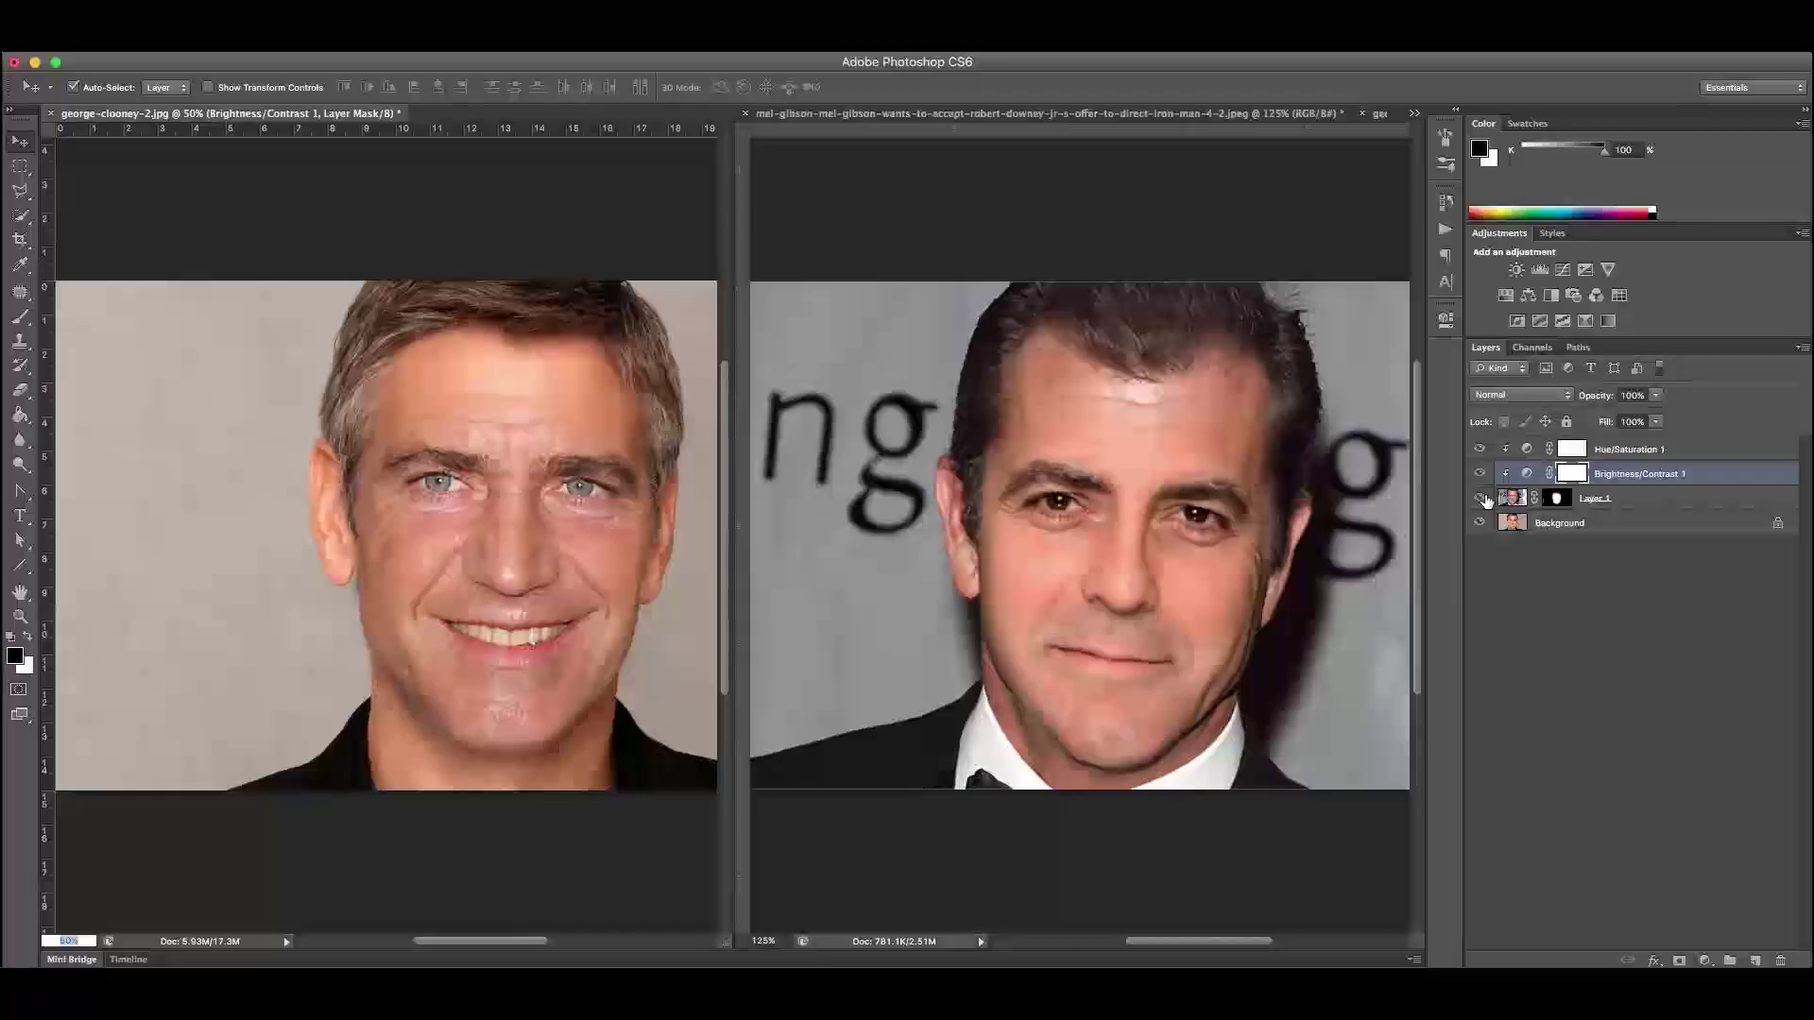
left_click(1192, 527)
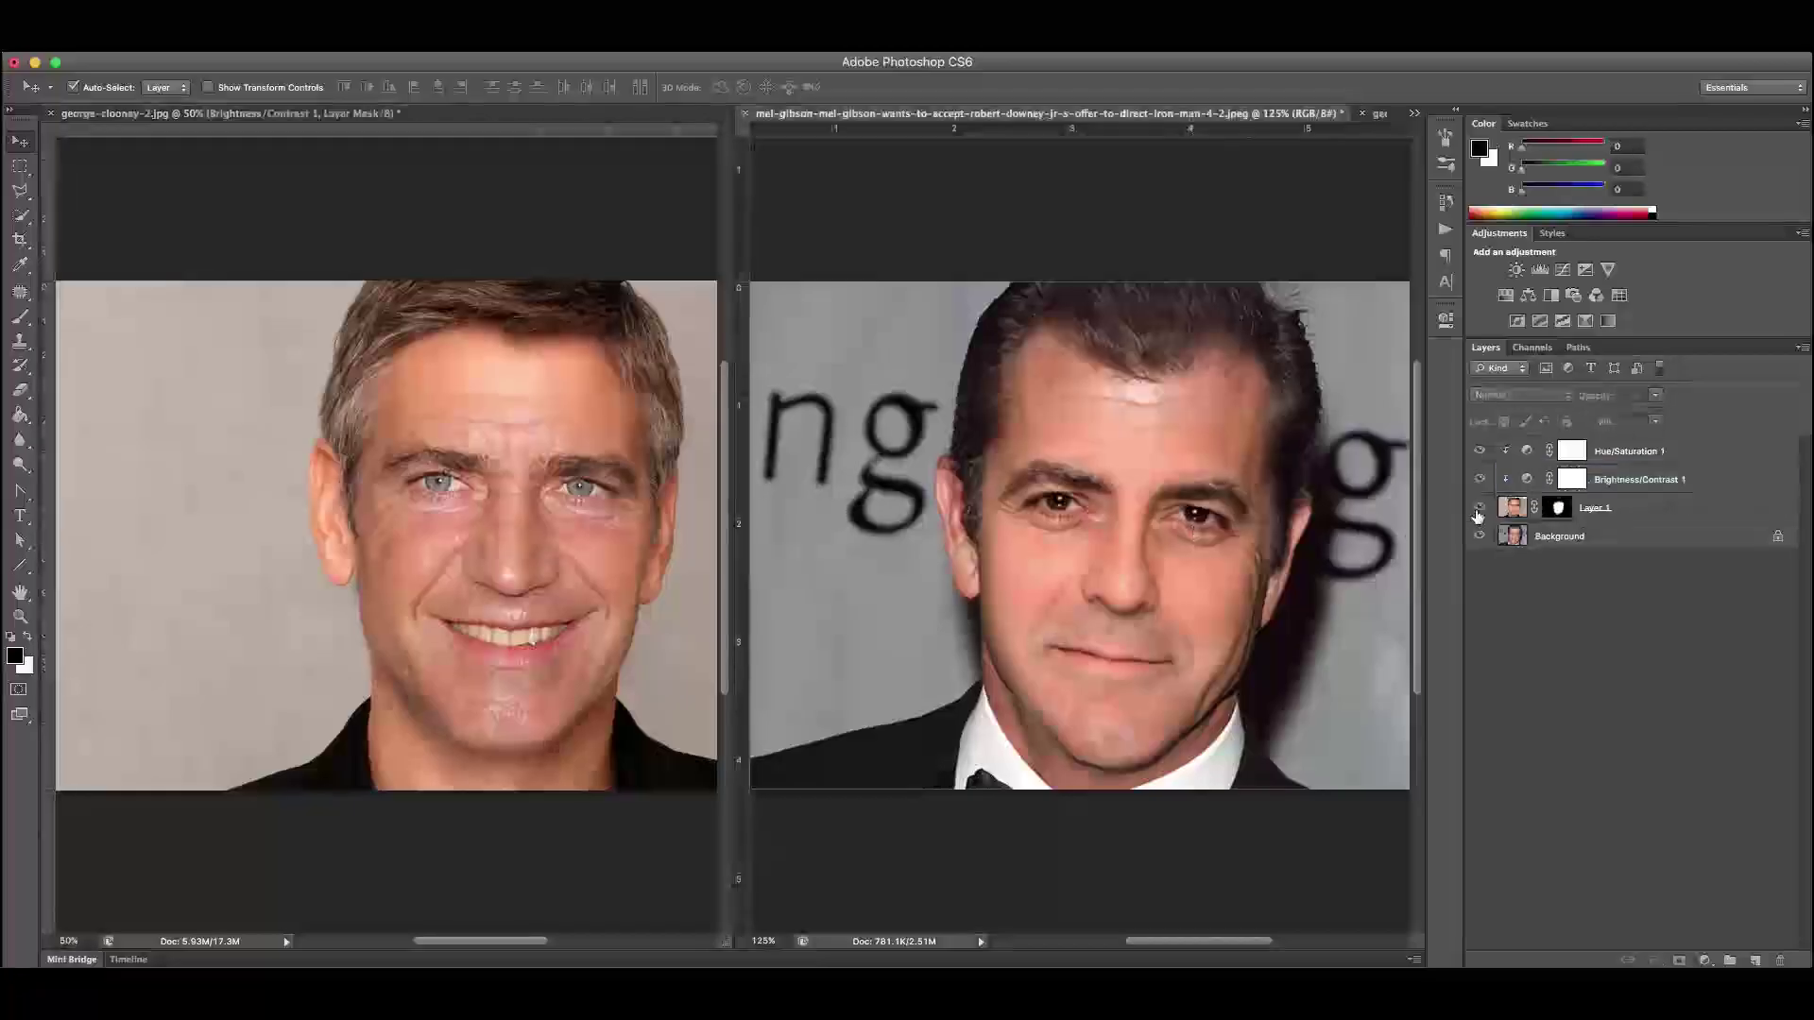
Close both composite documents without saving and return to the grey-haired man's portrait
left_click(747, 117)
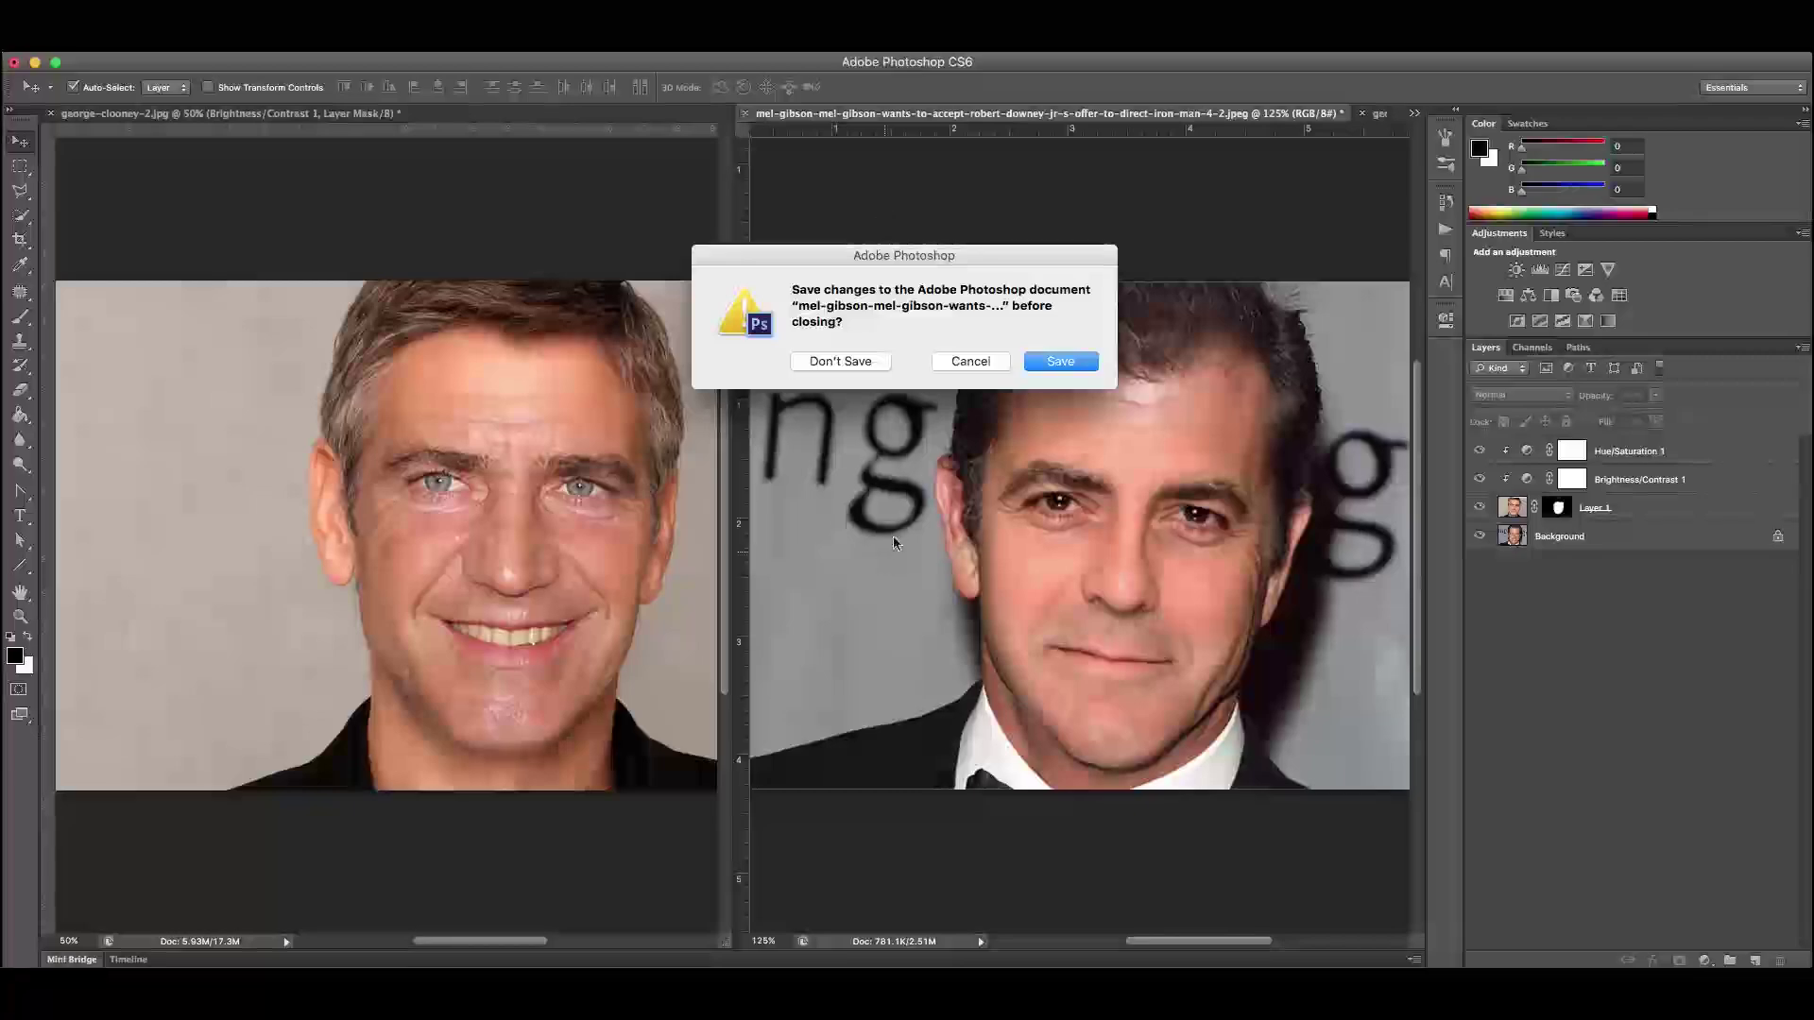
left_click(822, 359)
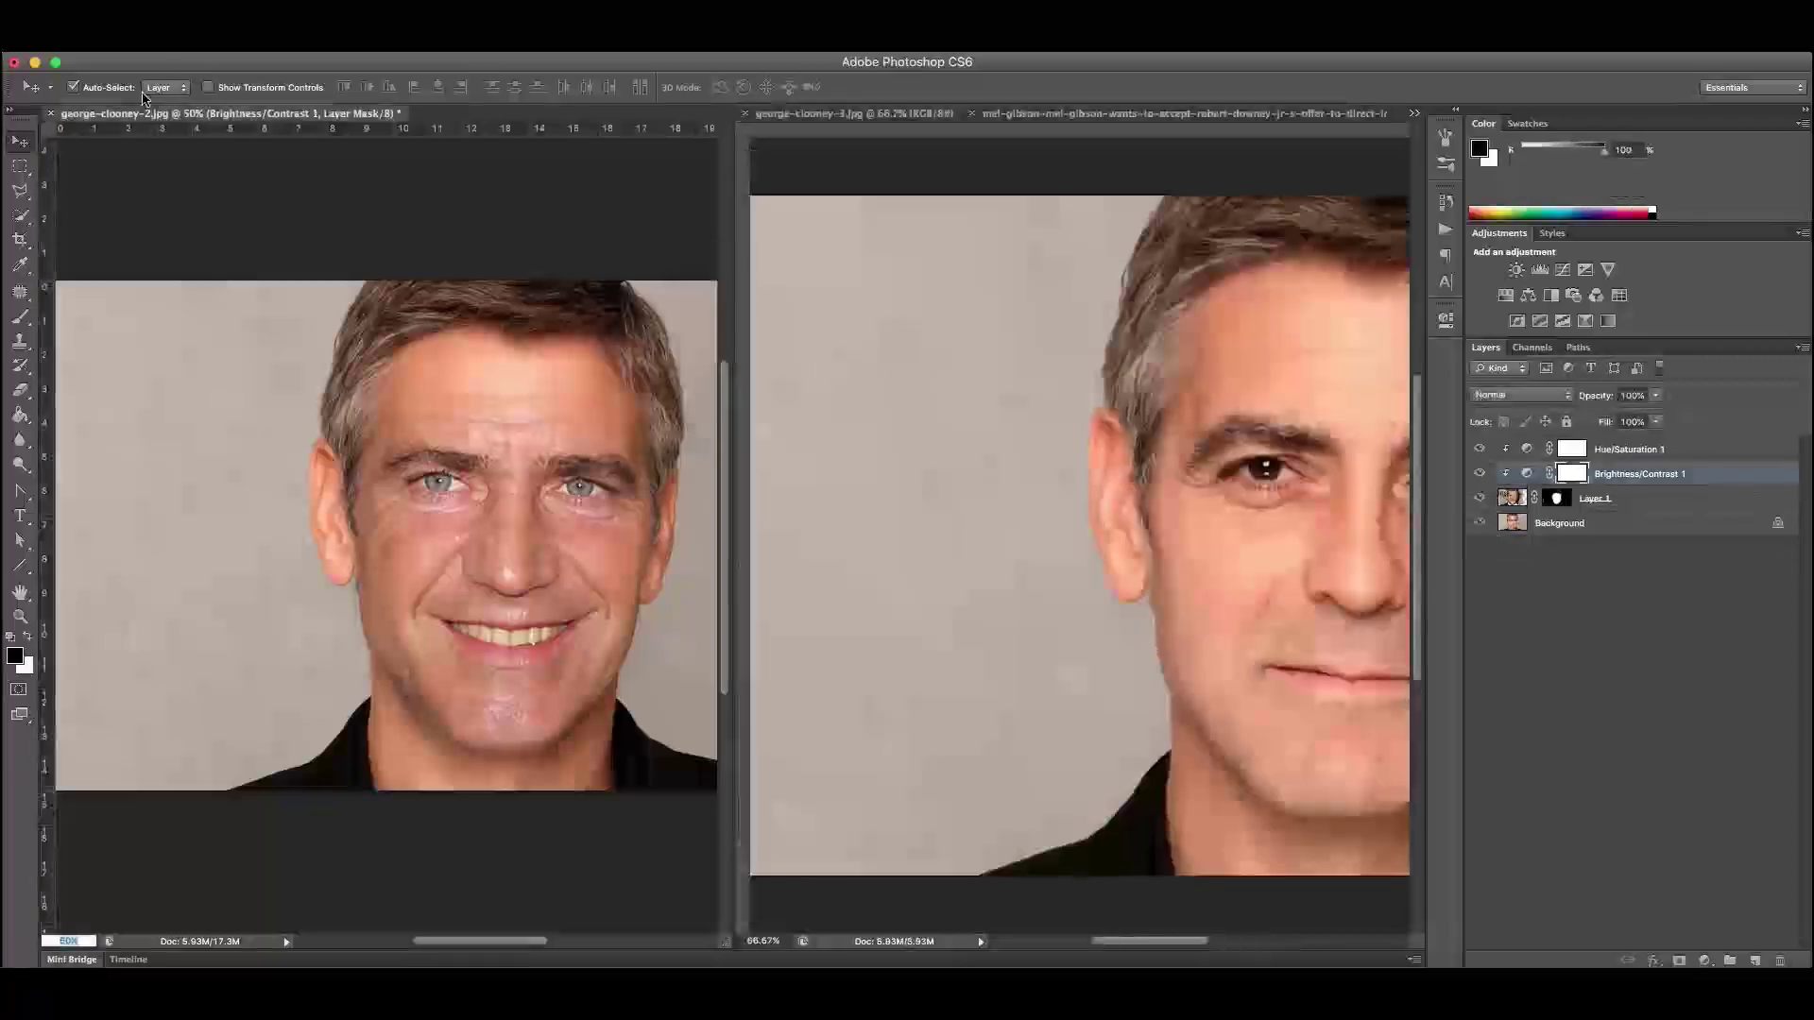
left_click(49, 115)
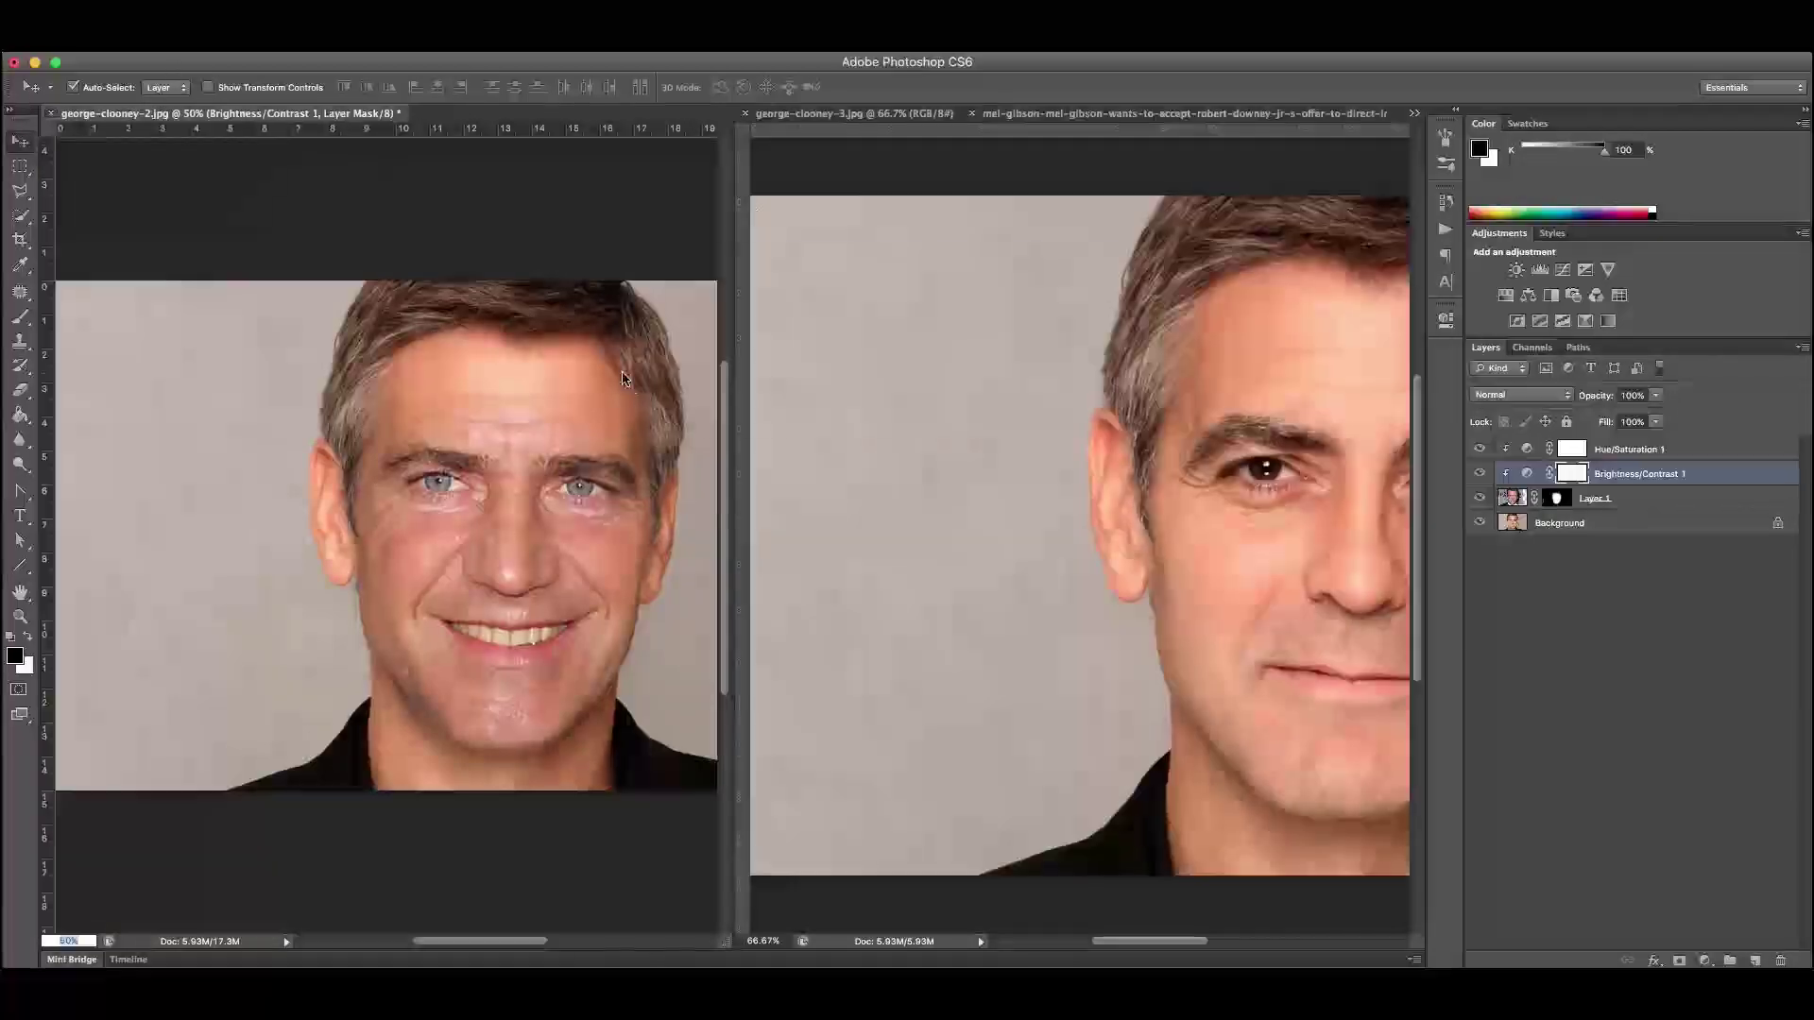
left_click(837, 365)
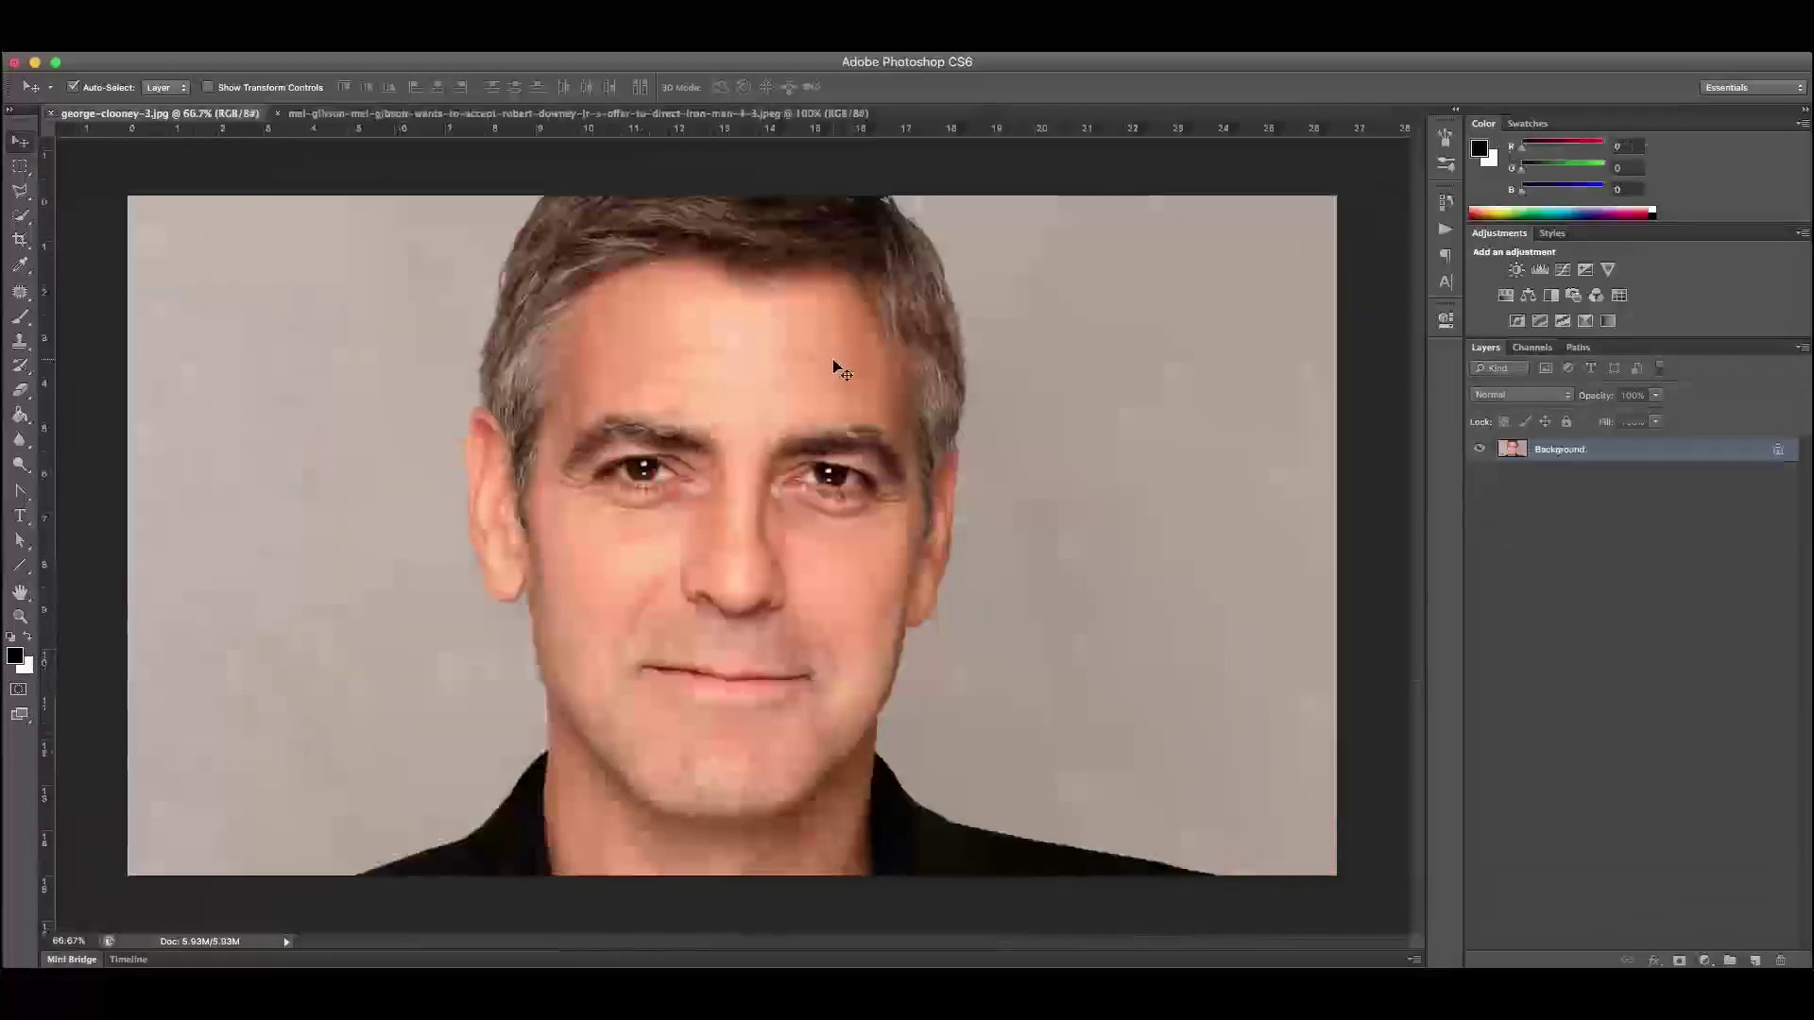
left_click(326, 116)
left_click(184, 118)
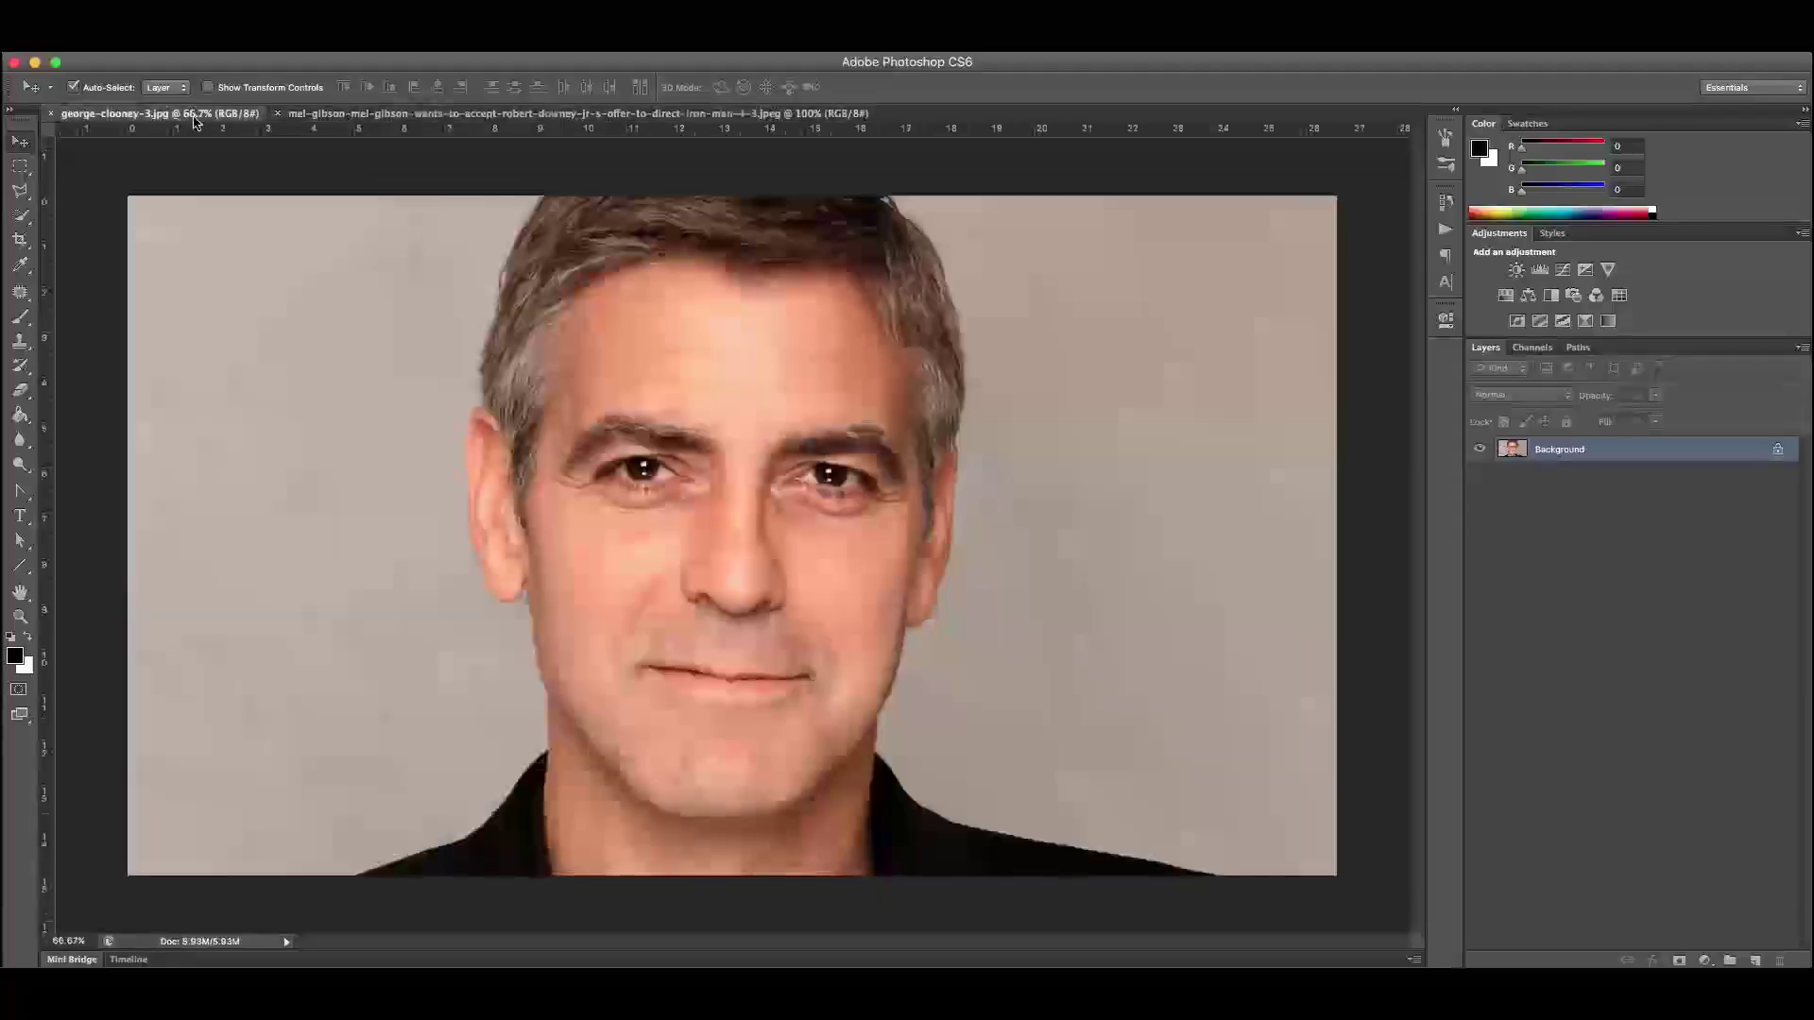
left_click(357, 117)
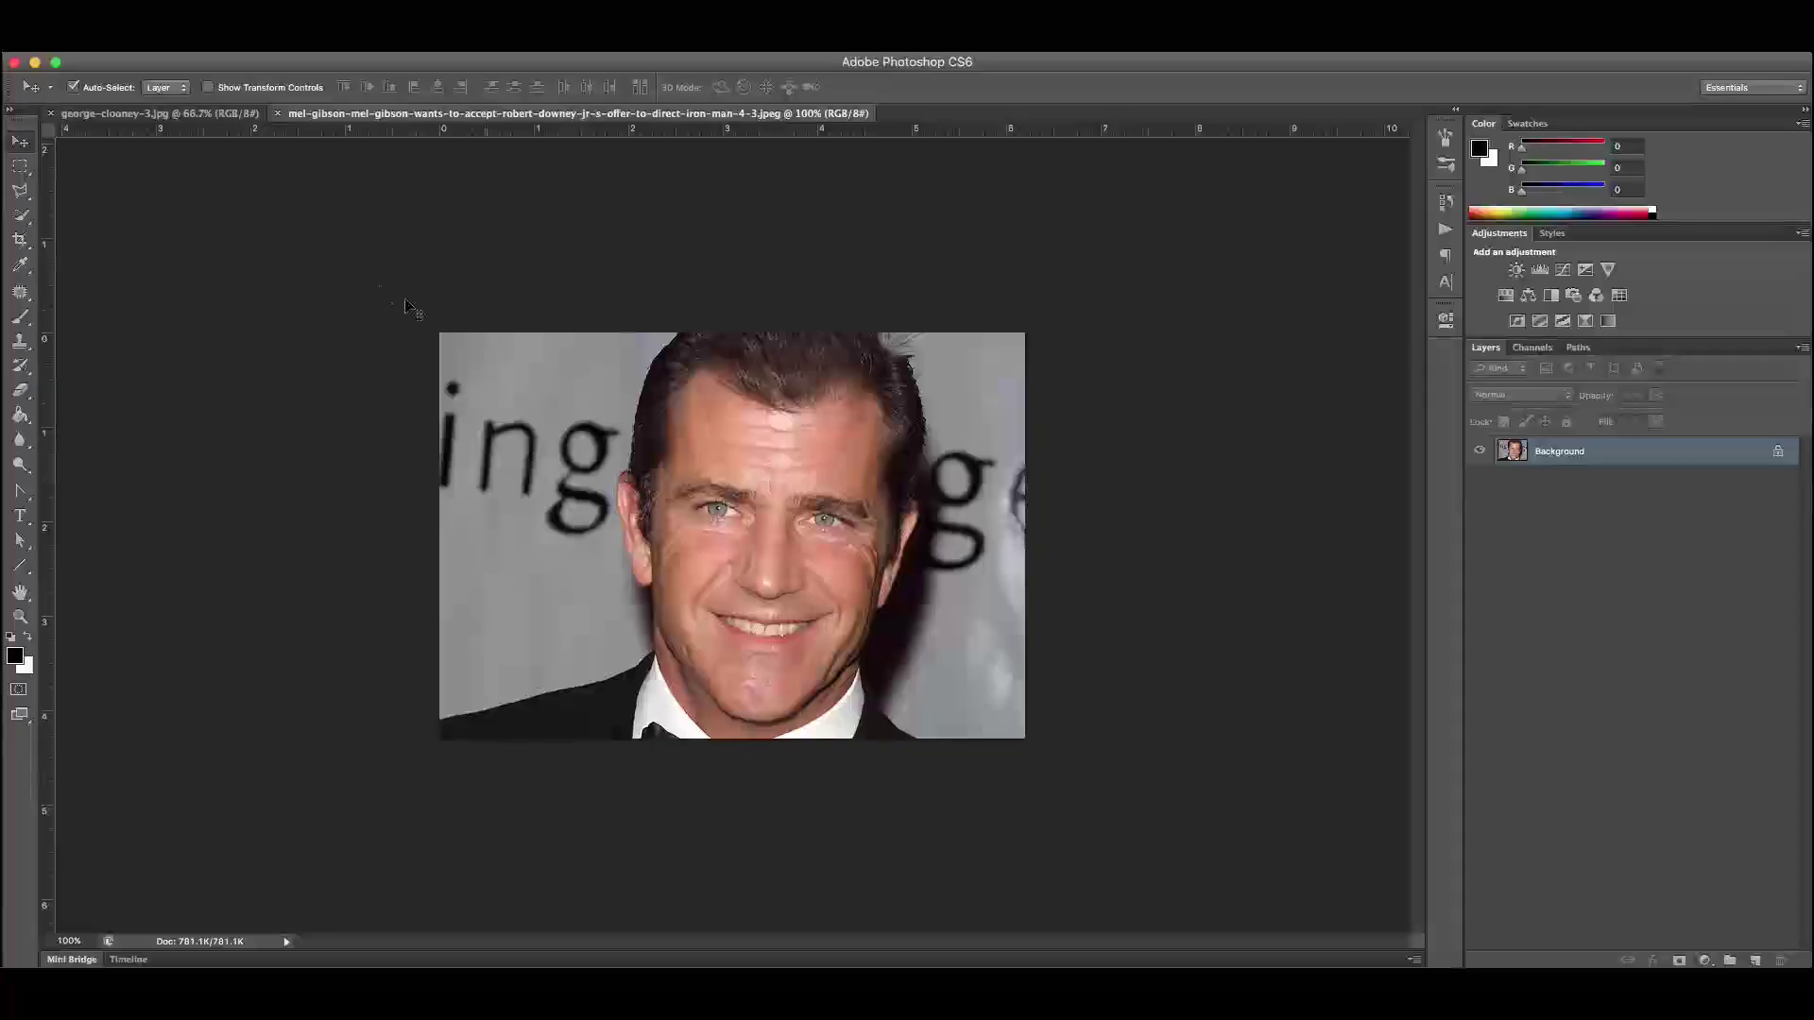
left_click(198, 114)
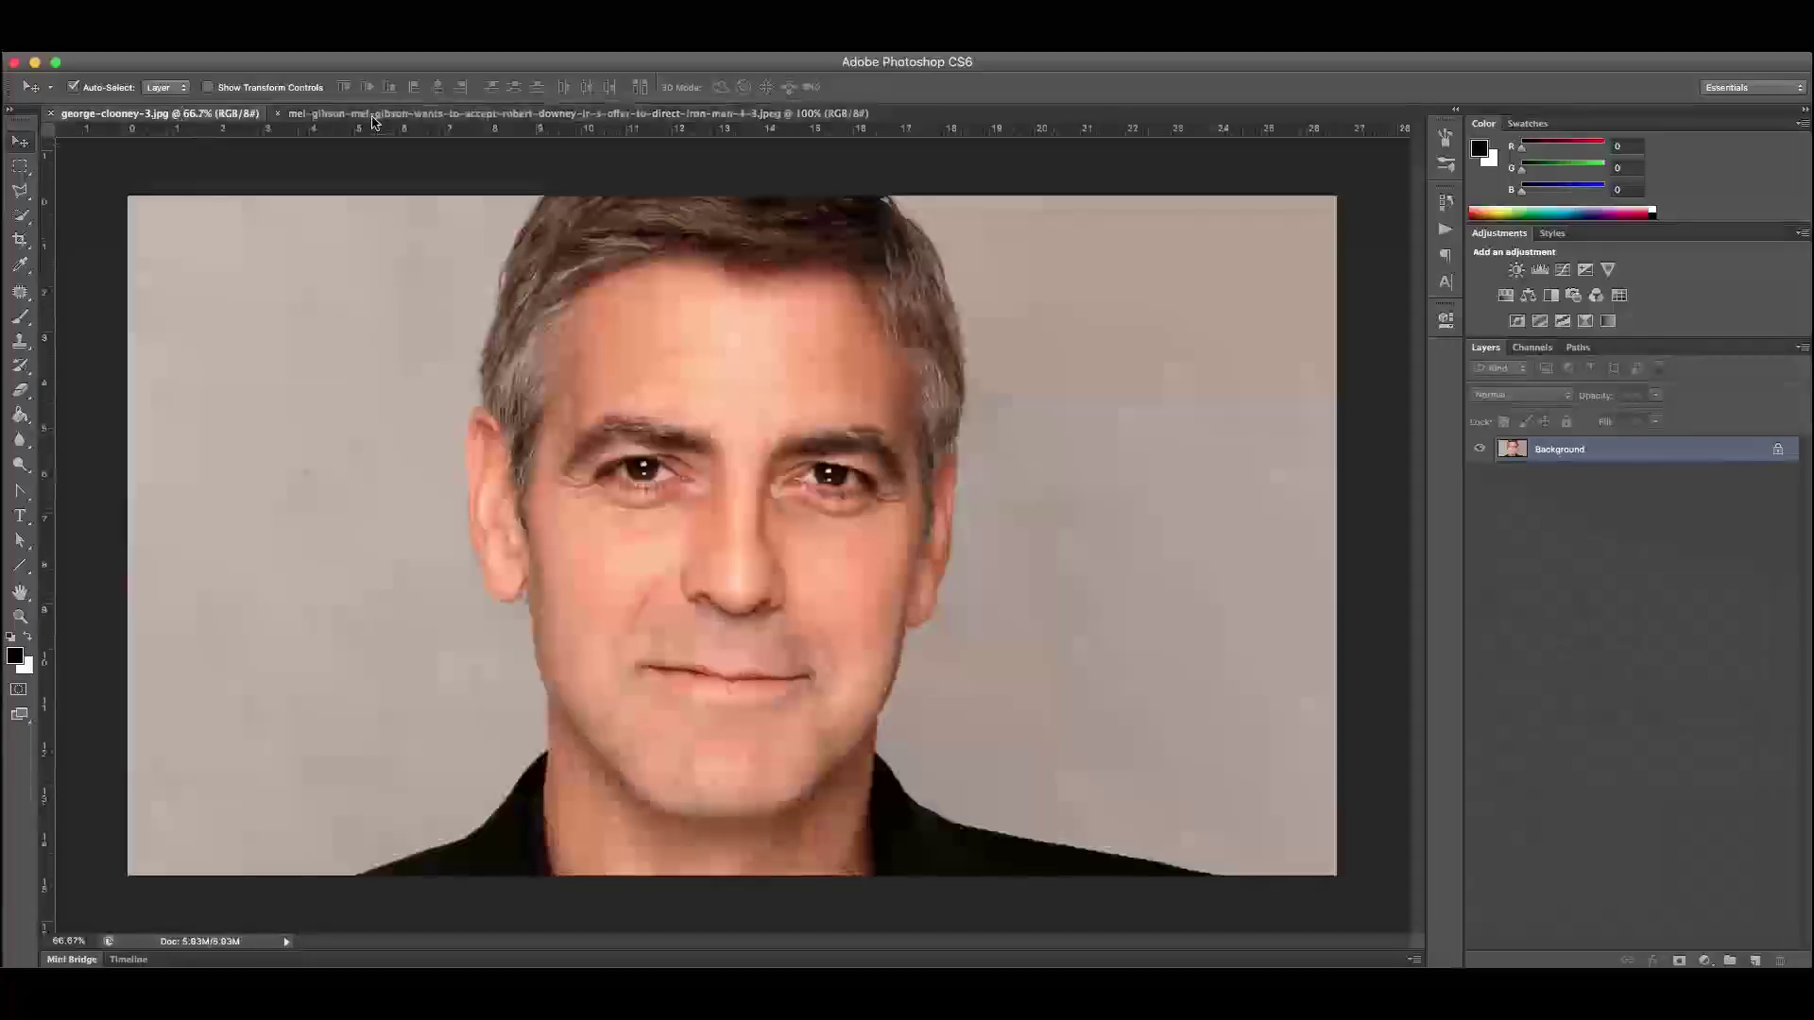
left_click(374, 116)
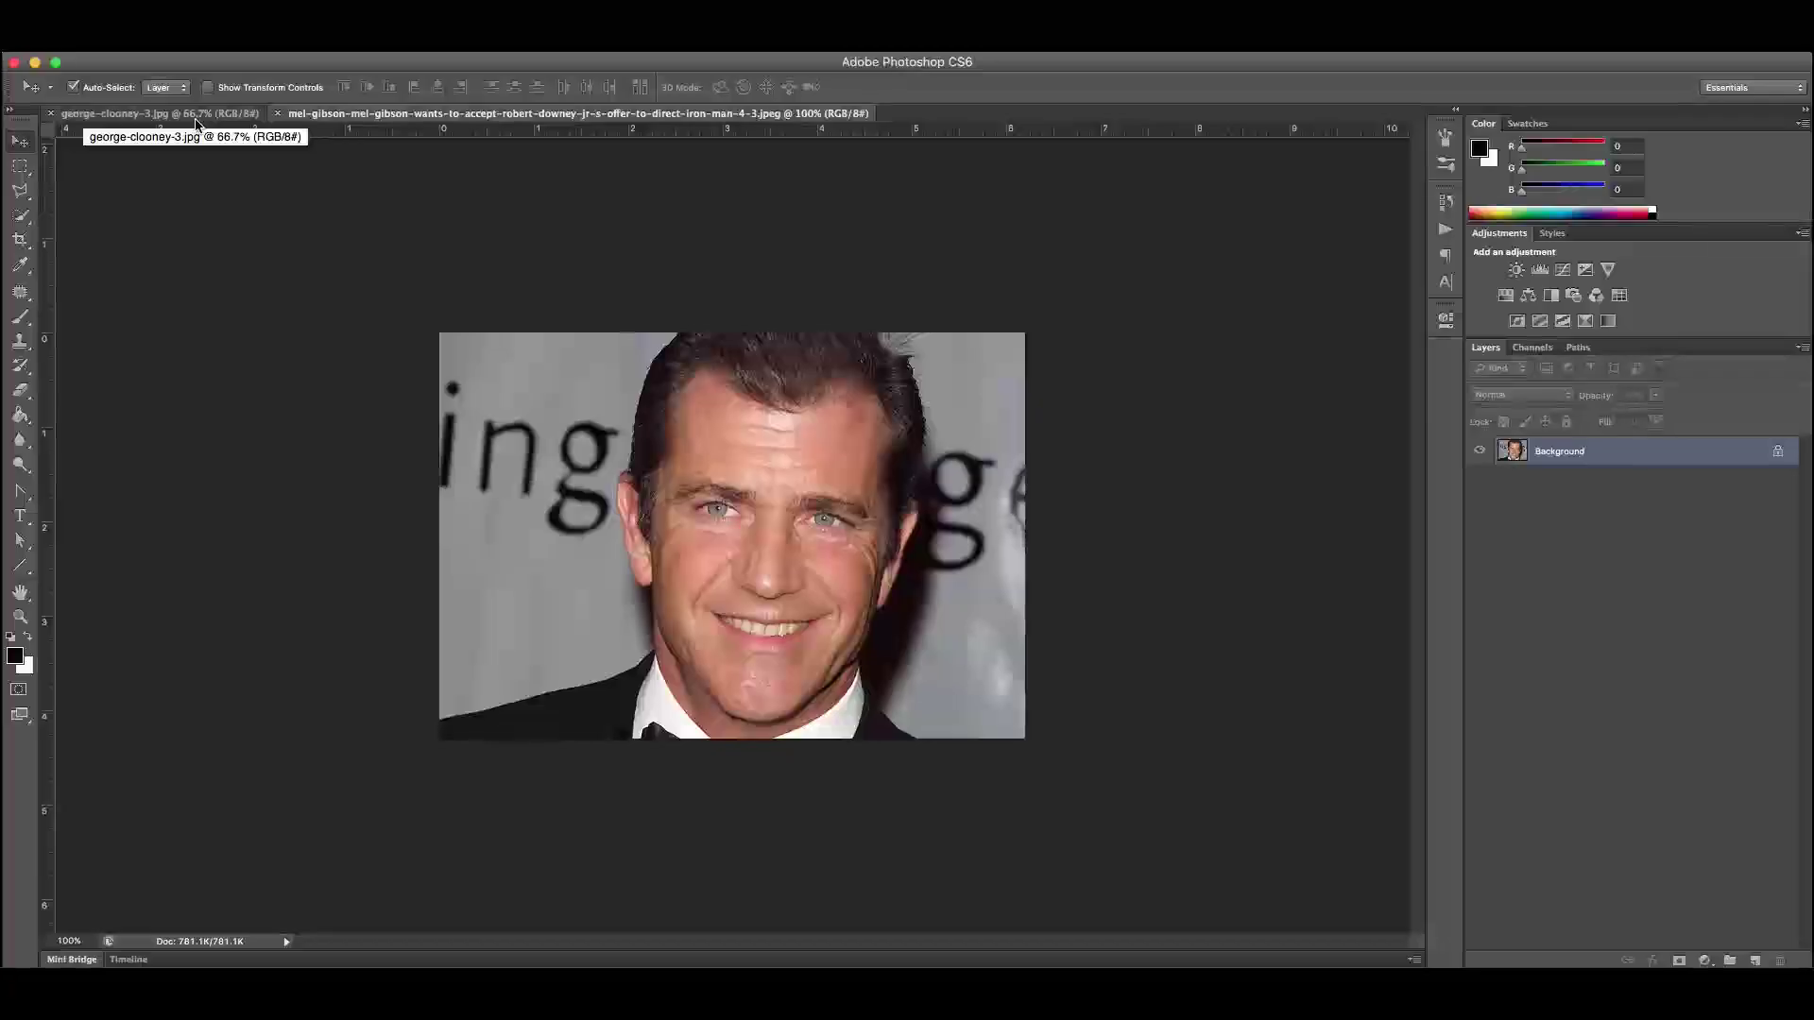
left_click(196, 114)
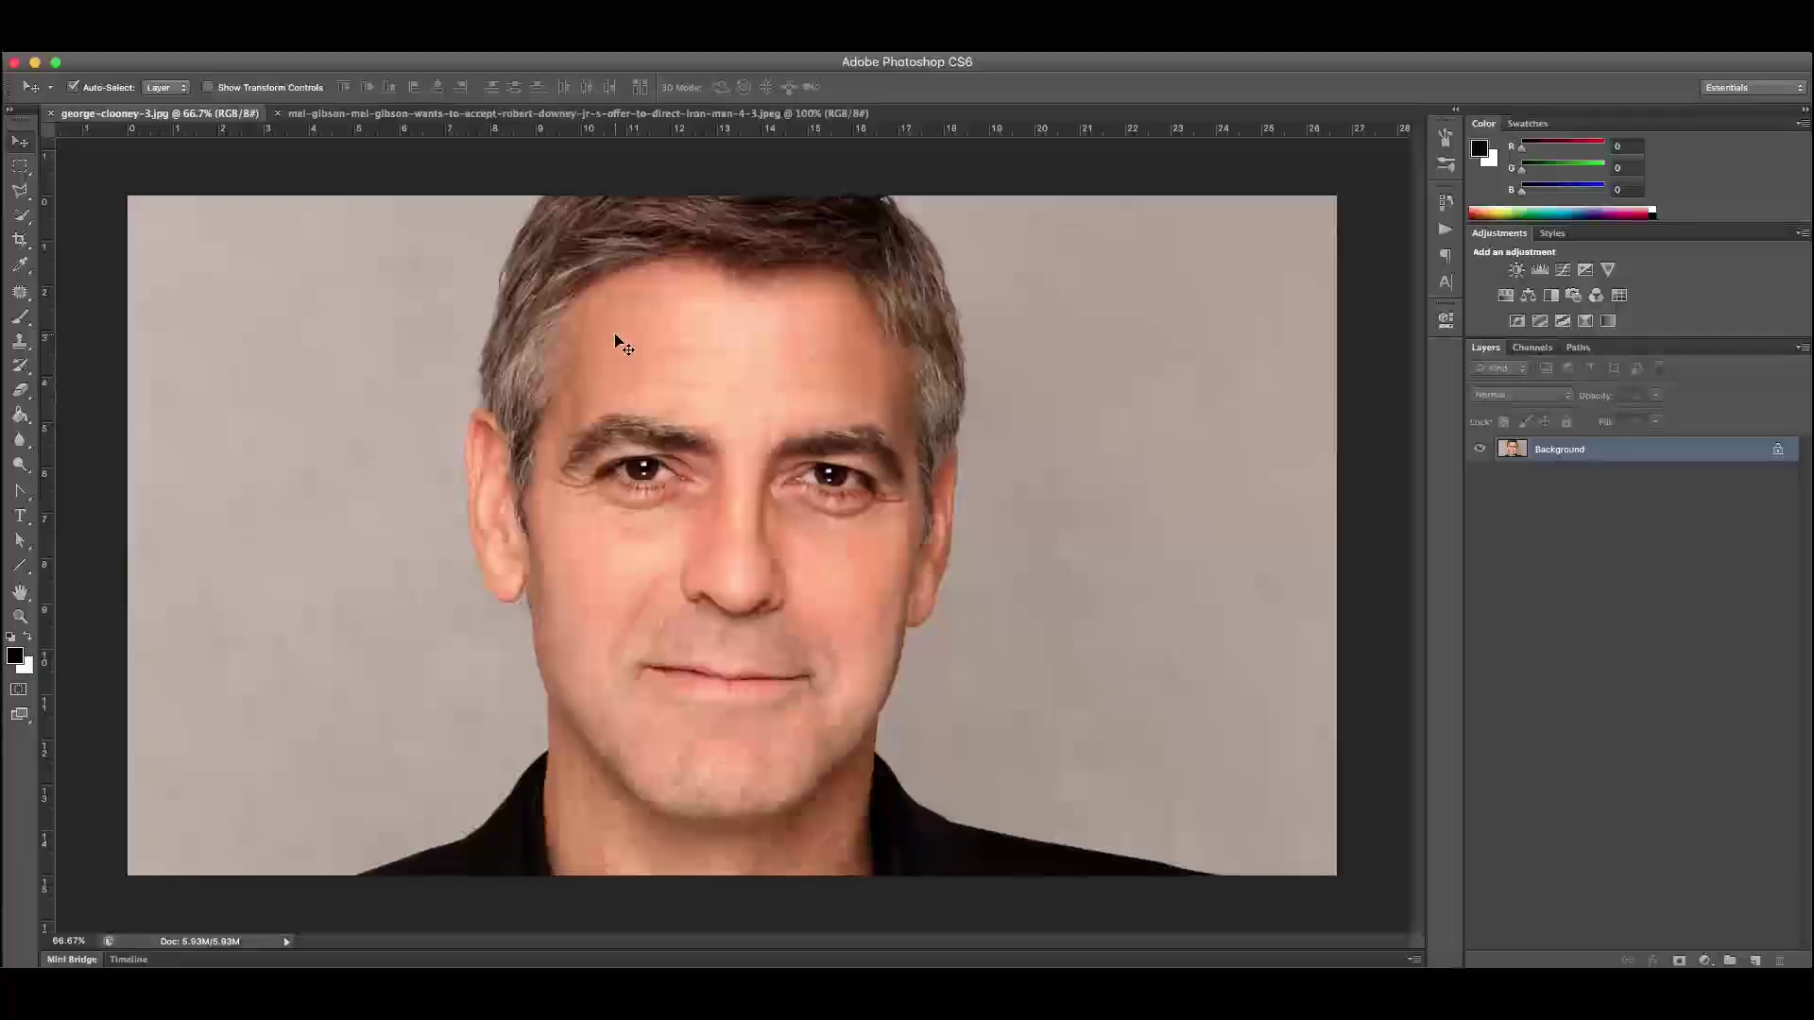
key("super+a")
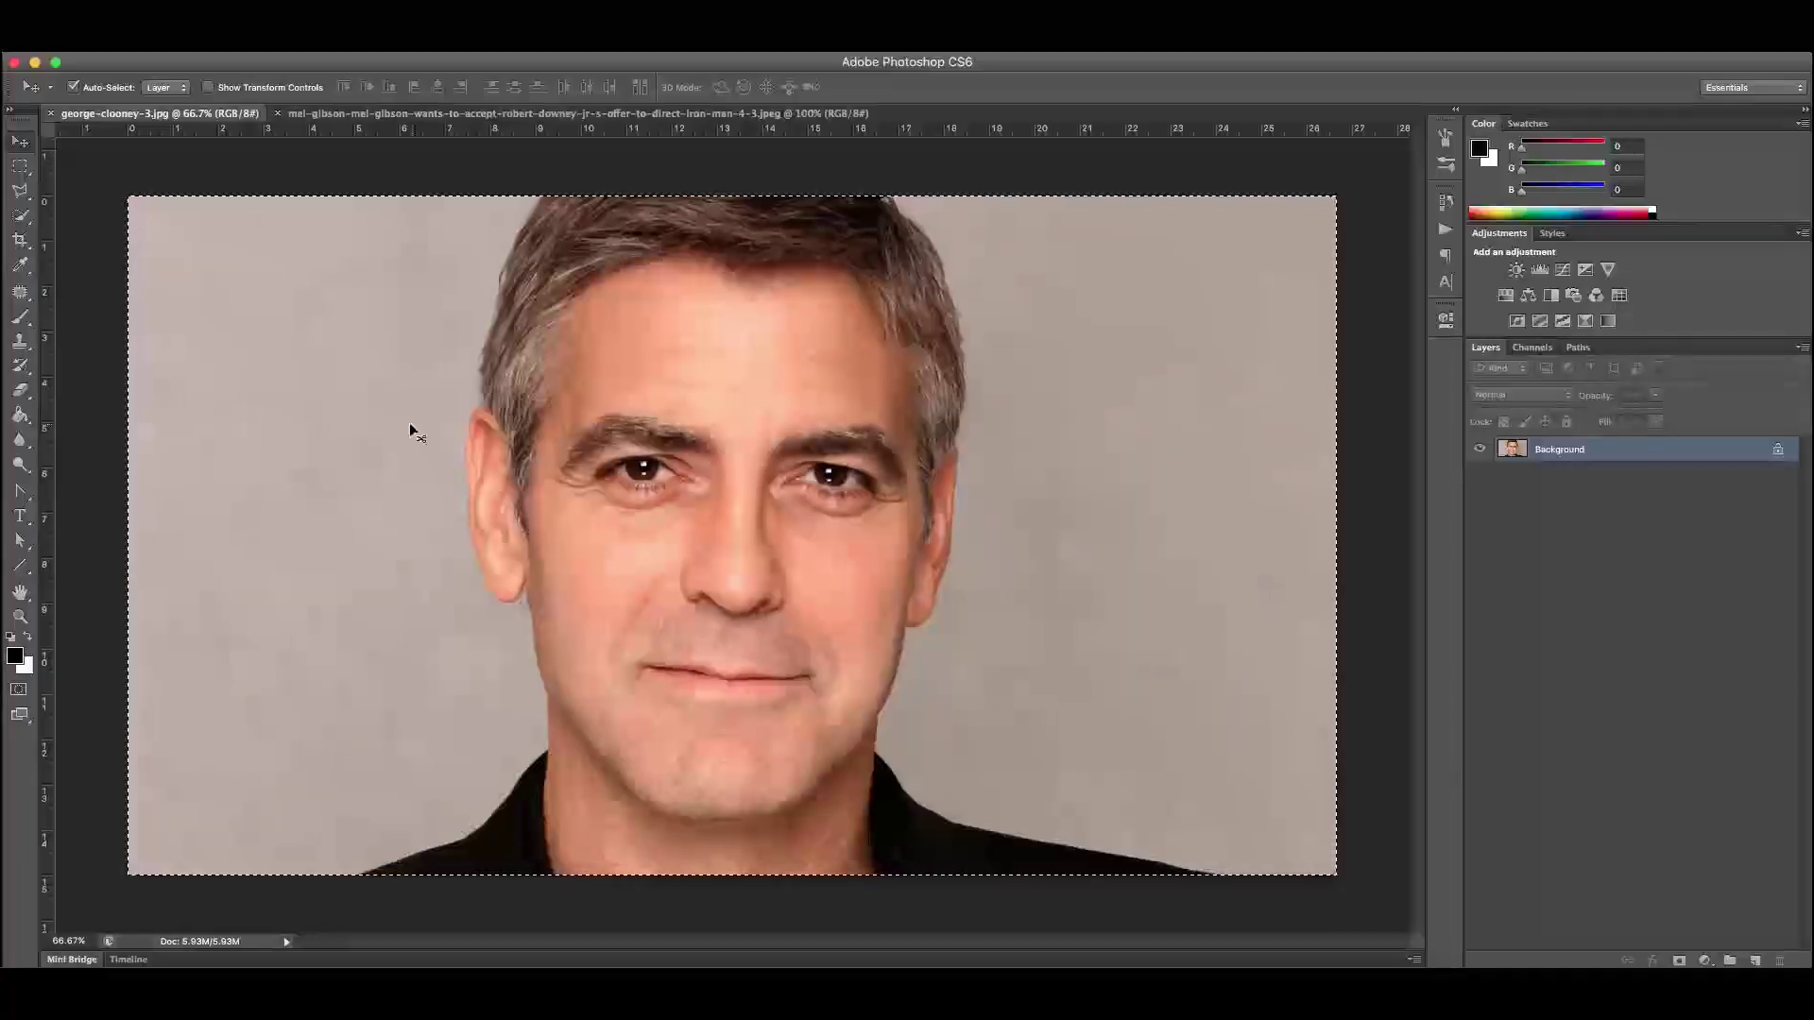
Copy the entire grey-haired man's portrait
left_click(383, 38)
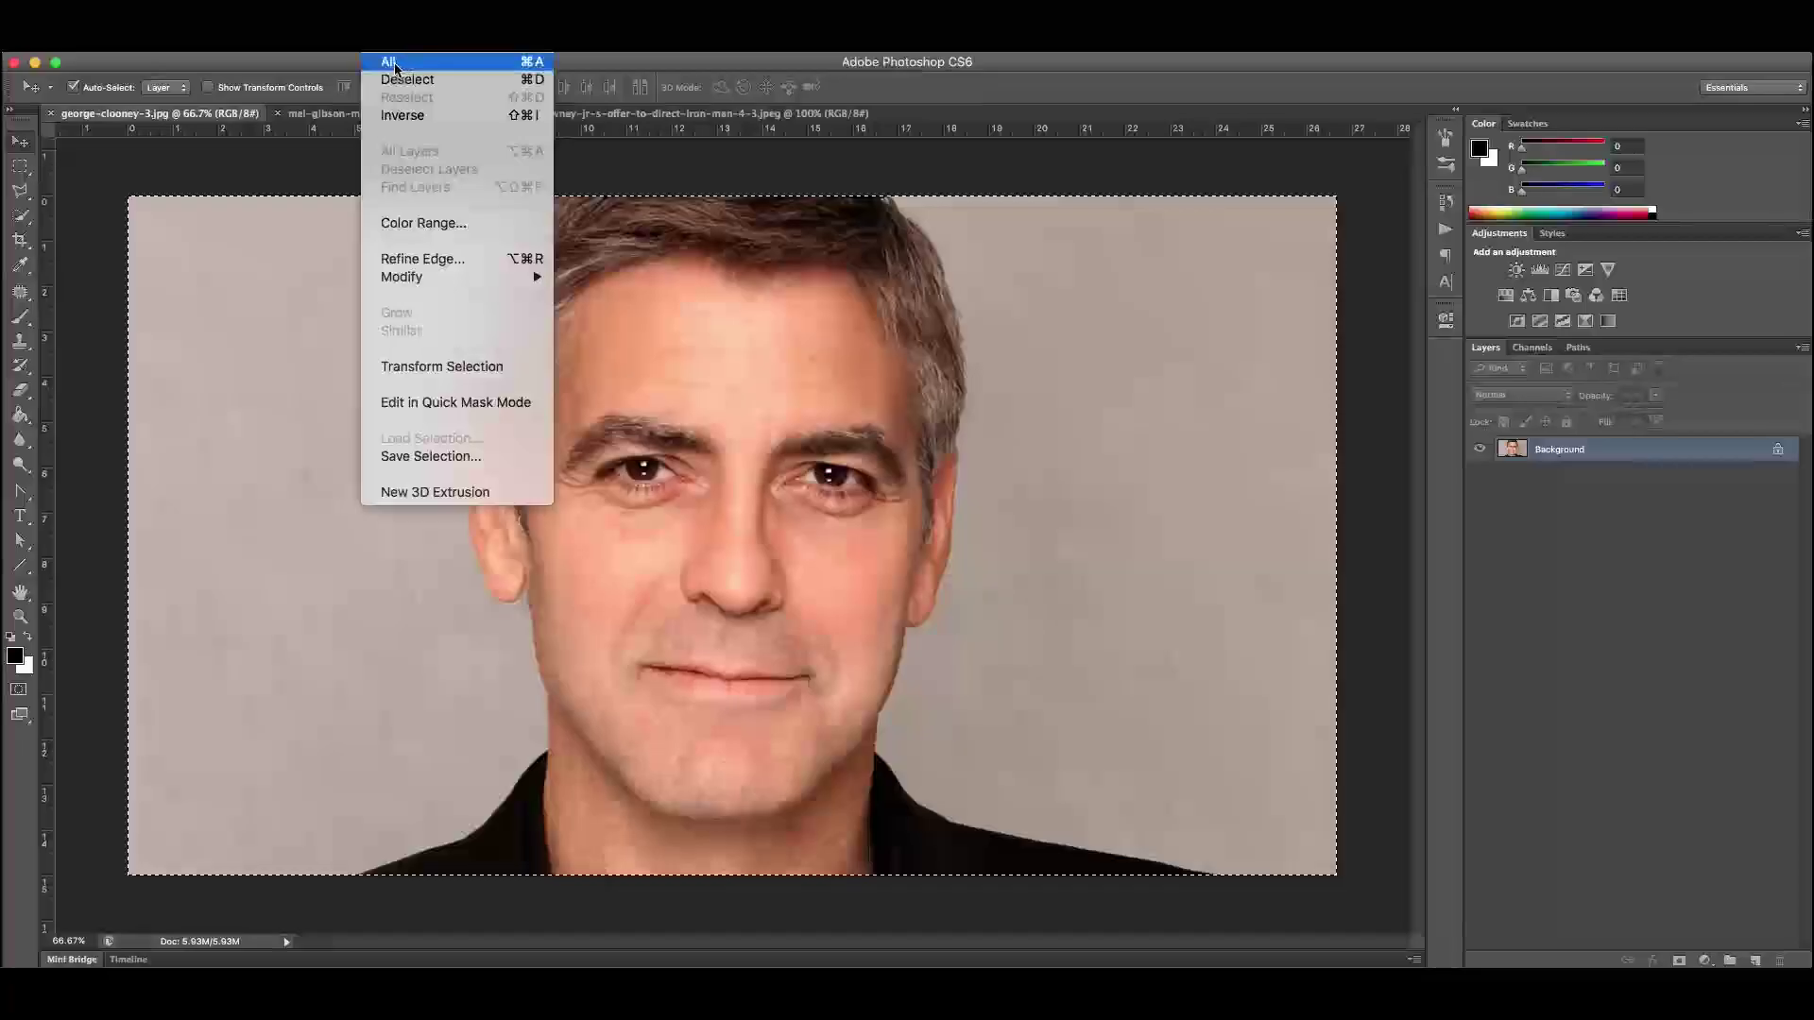
left_click(558, 227)
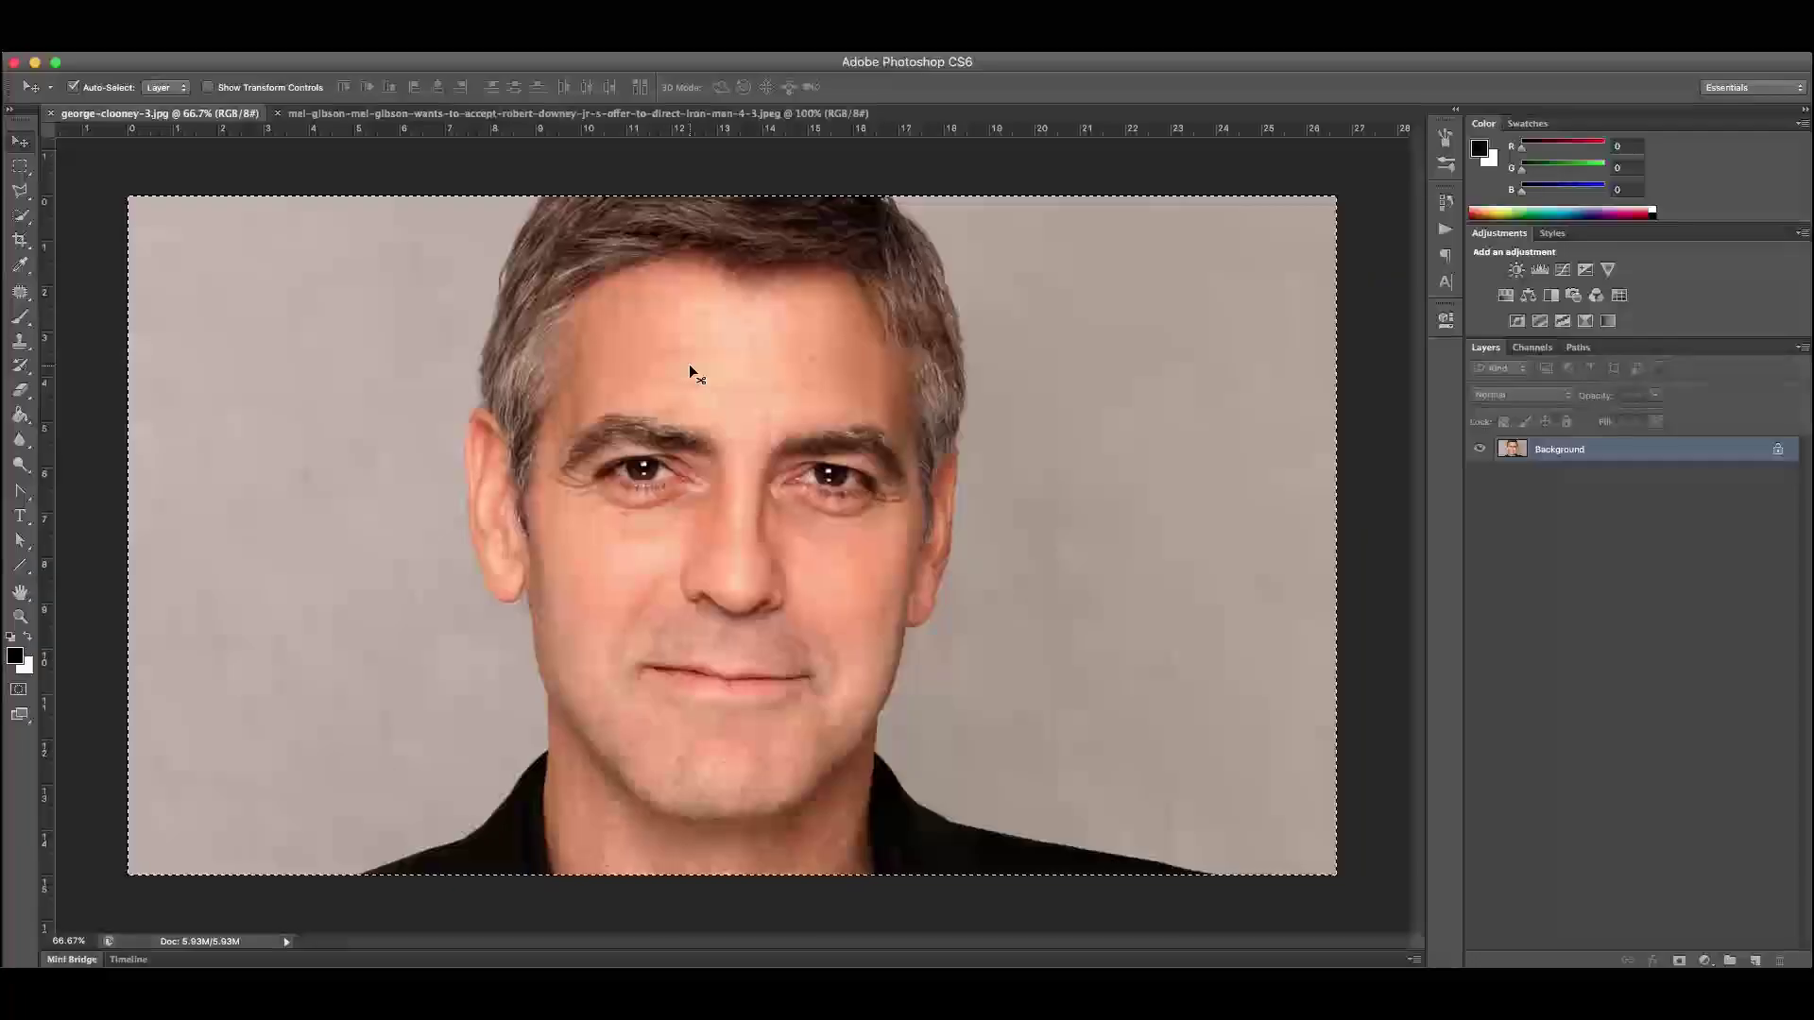
left_click(193, 47)
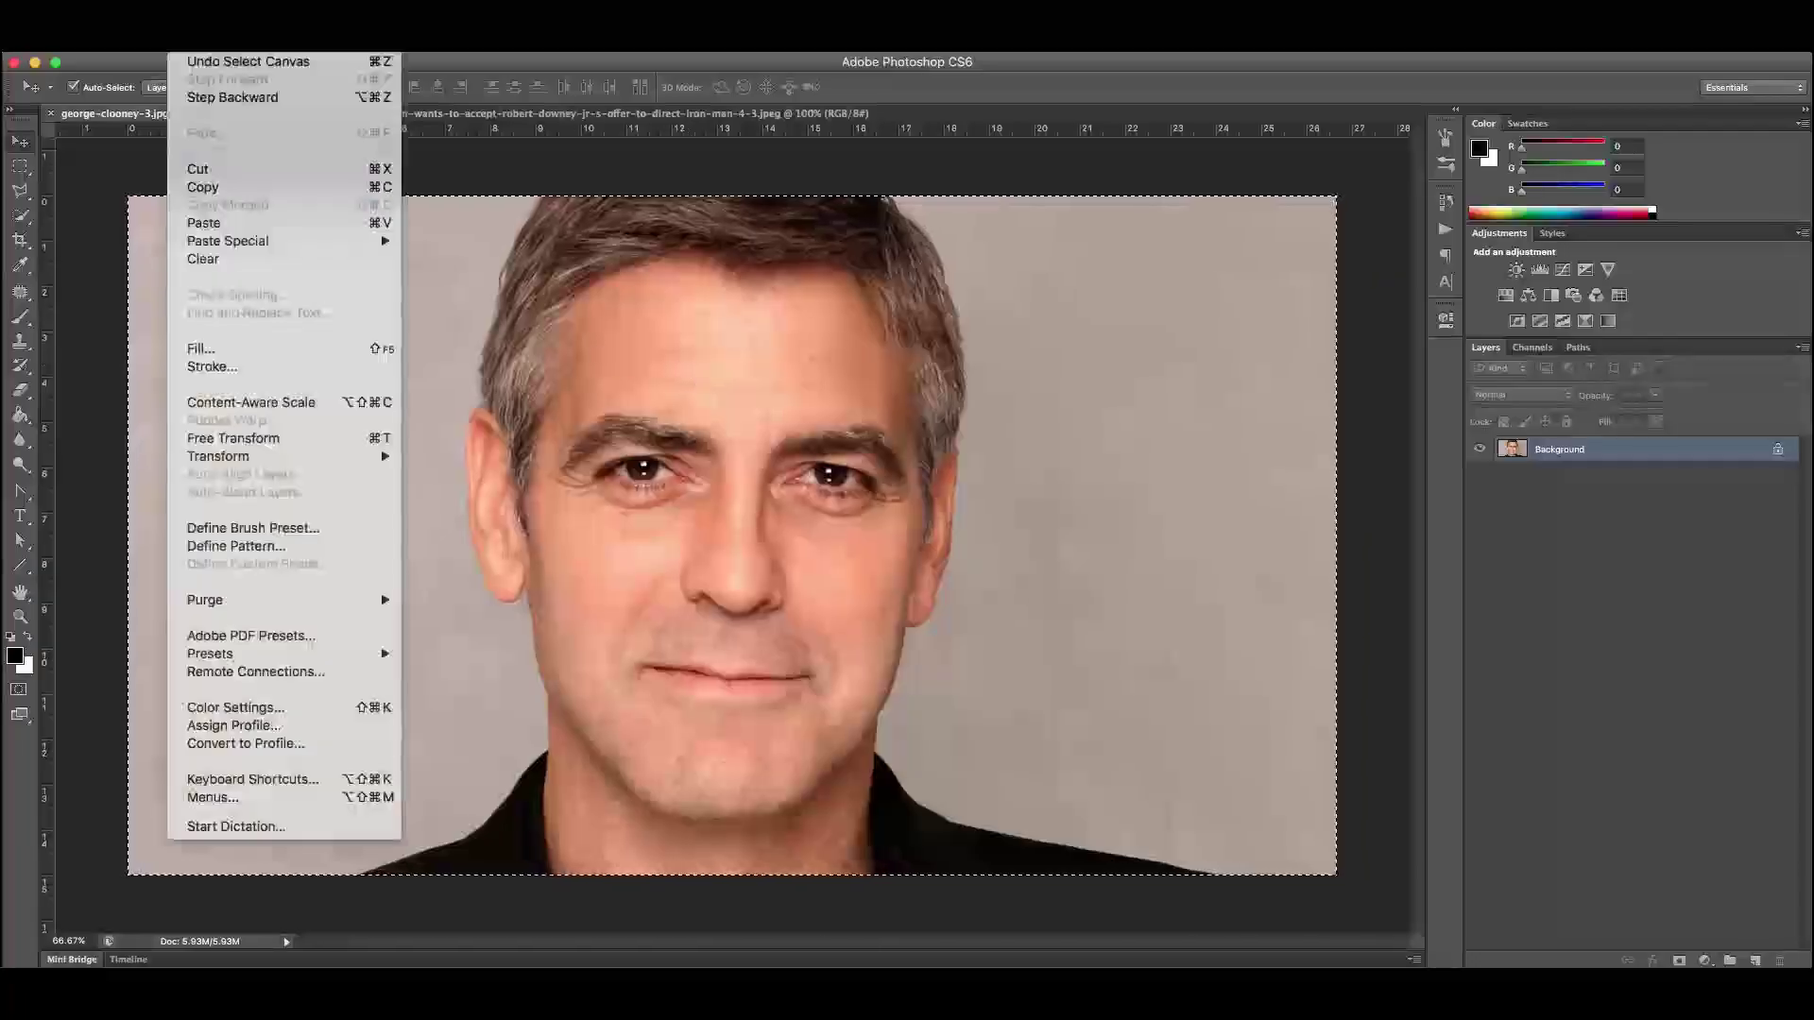
left_click(223, 189)
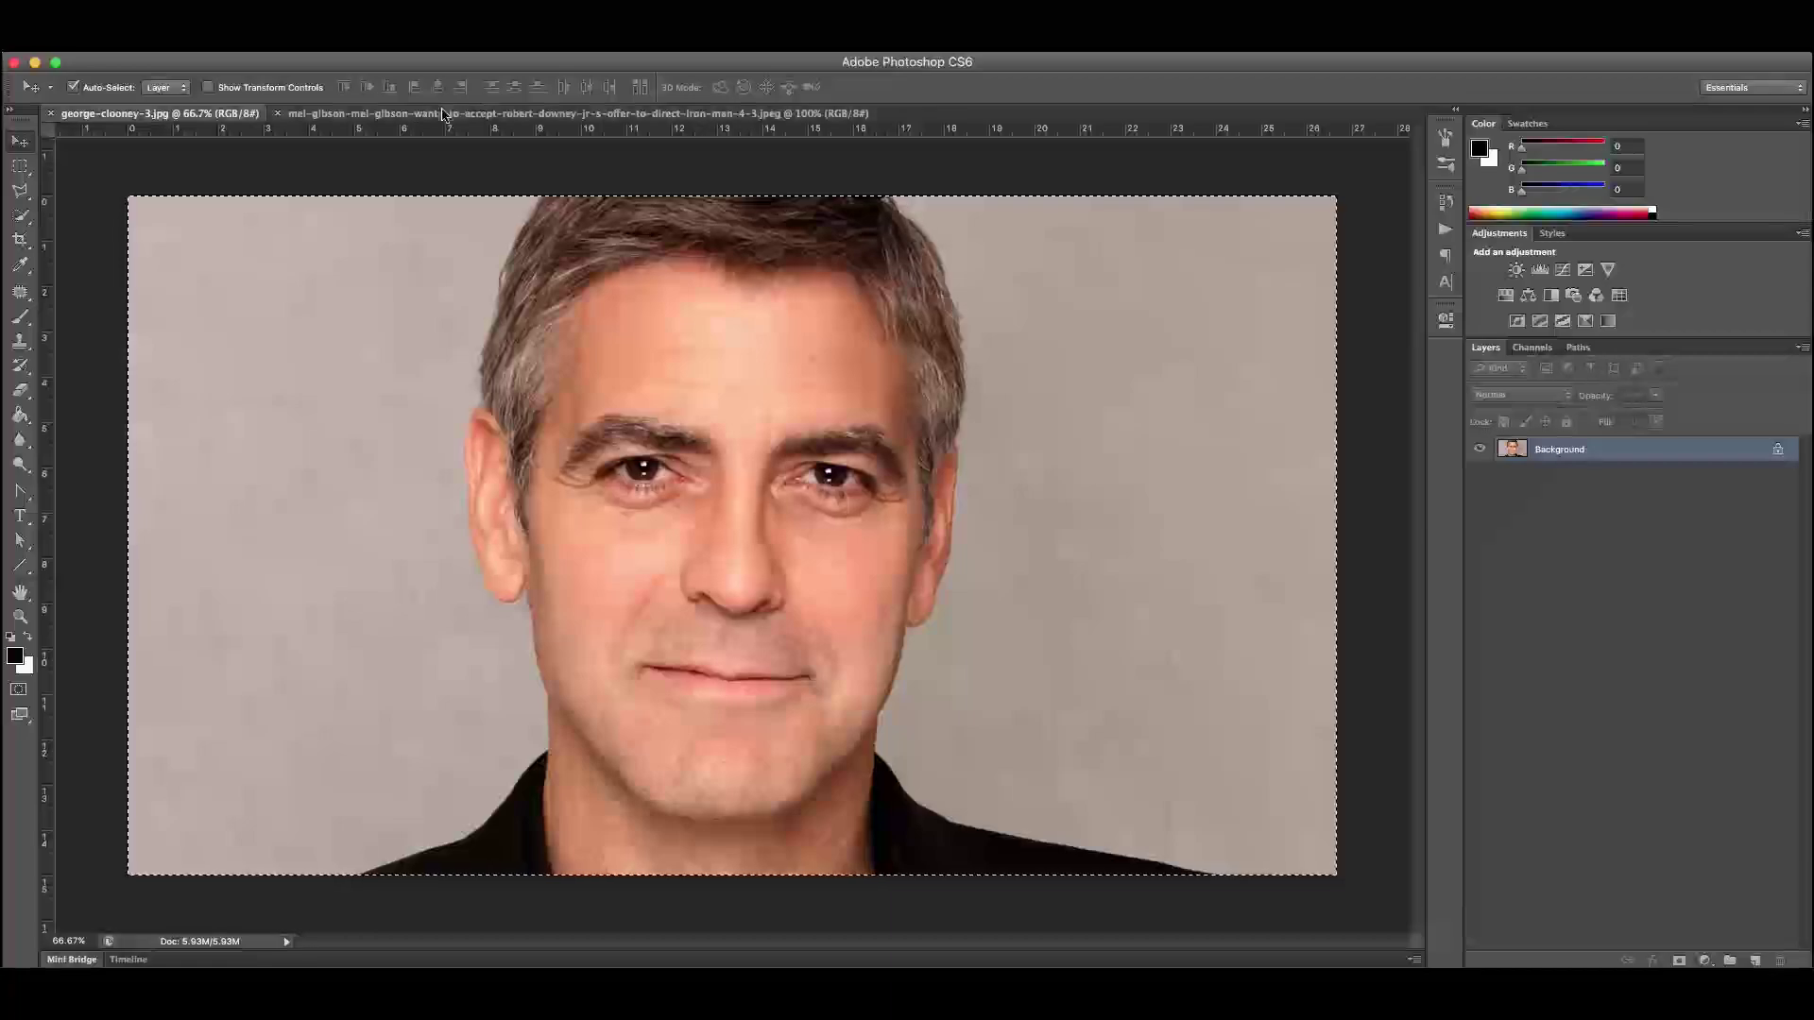
Paste the portrait into the dark-haired man's photo as Layer 1, move it up-left, zoom to 66.7%
left_click(442, 115)
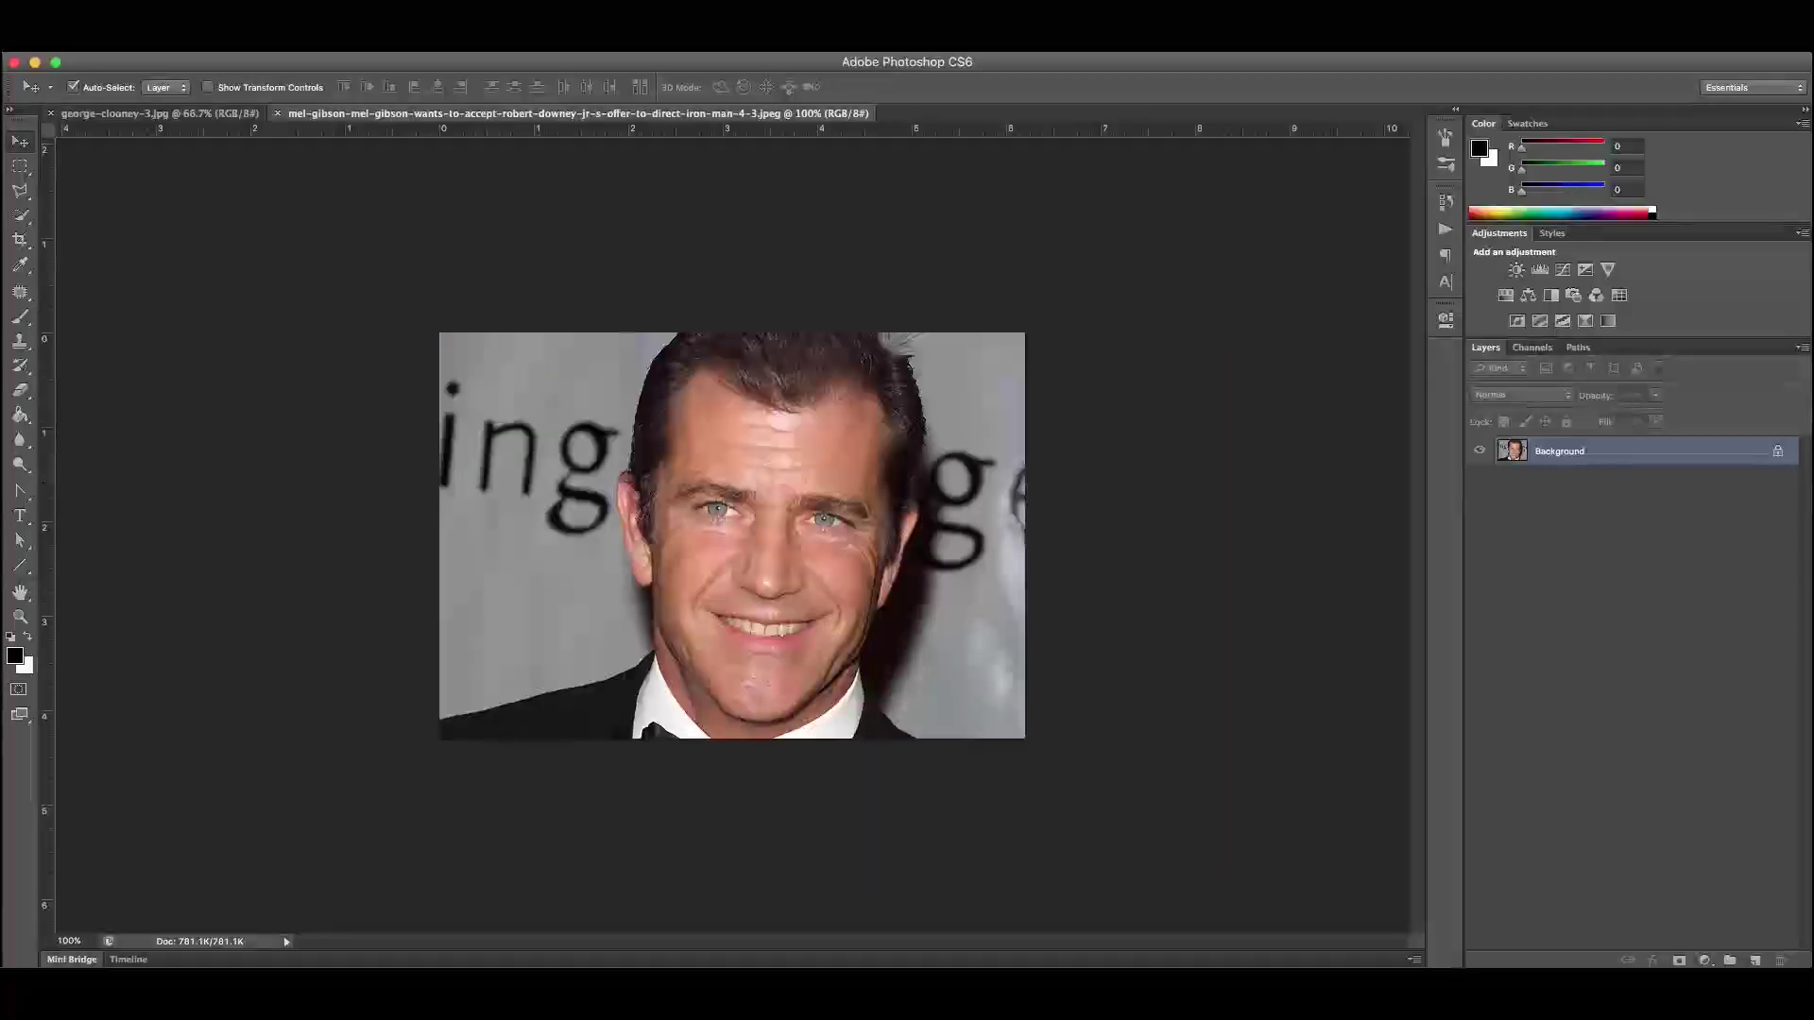
left_click(185, 42)
left_click(236, 224)
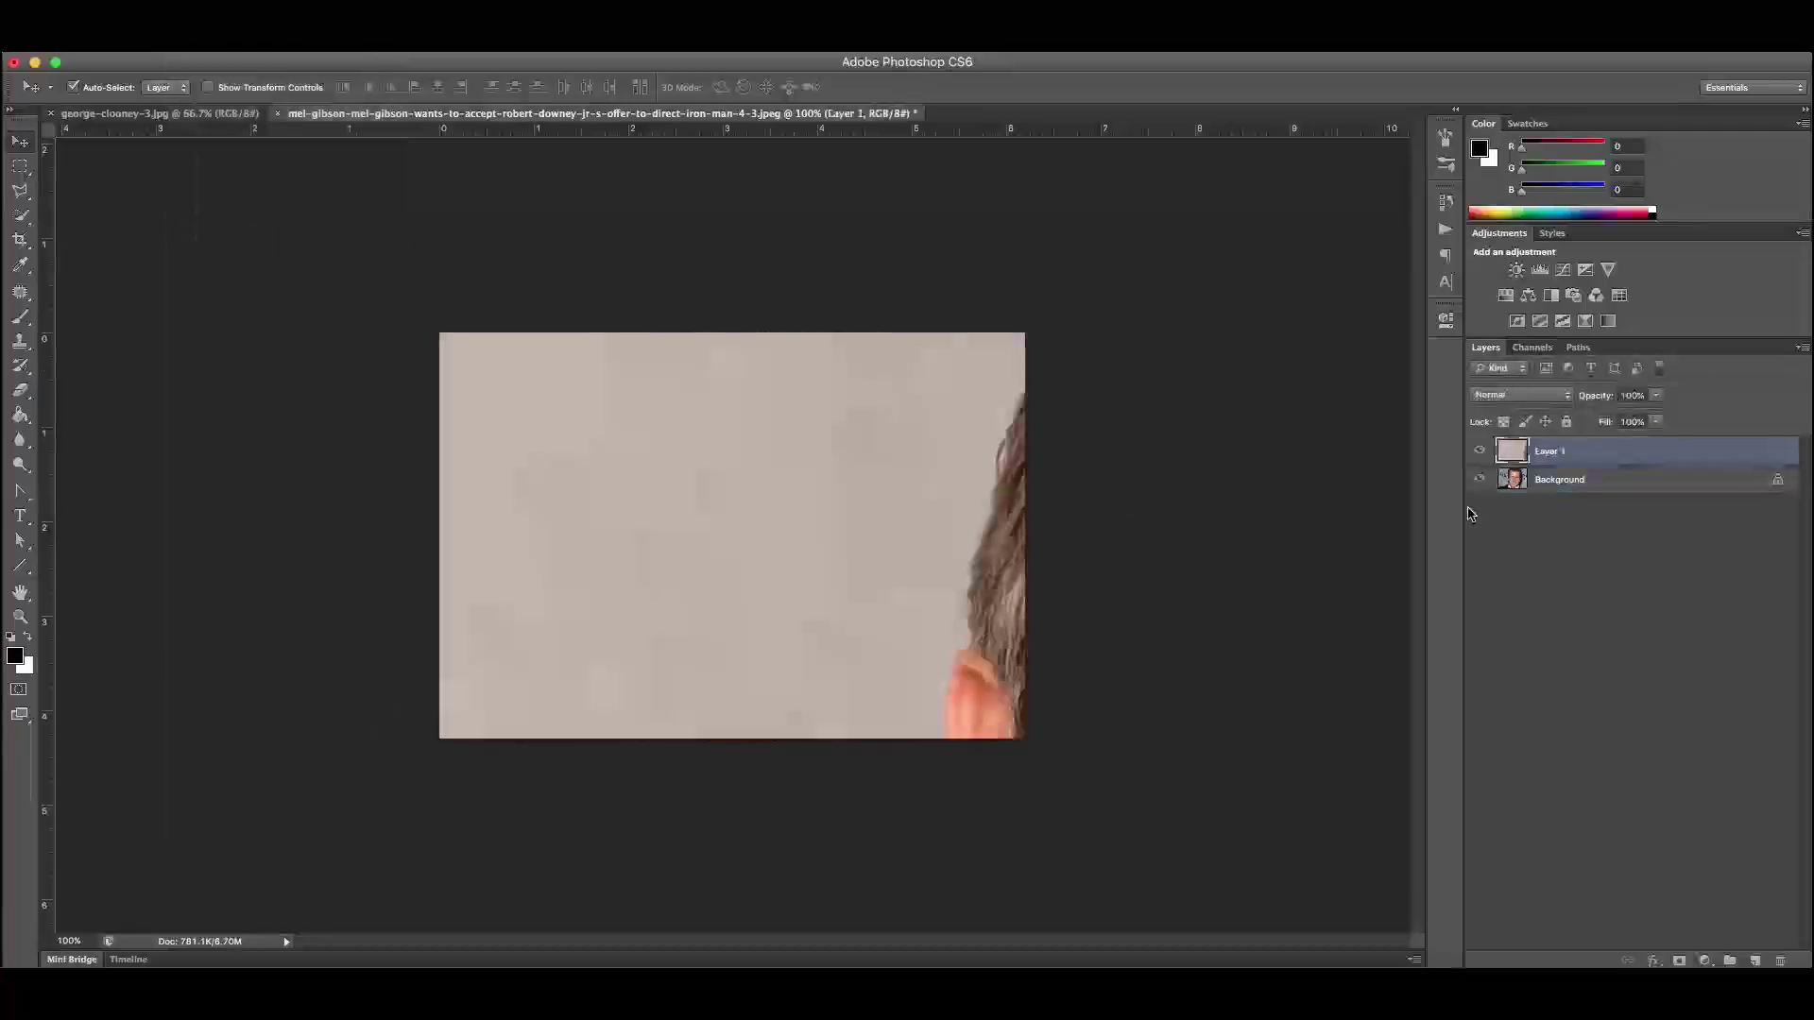
left_click(1480, 451)
left_click(1480, 452)
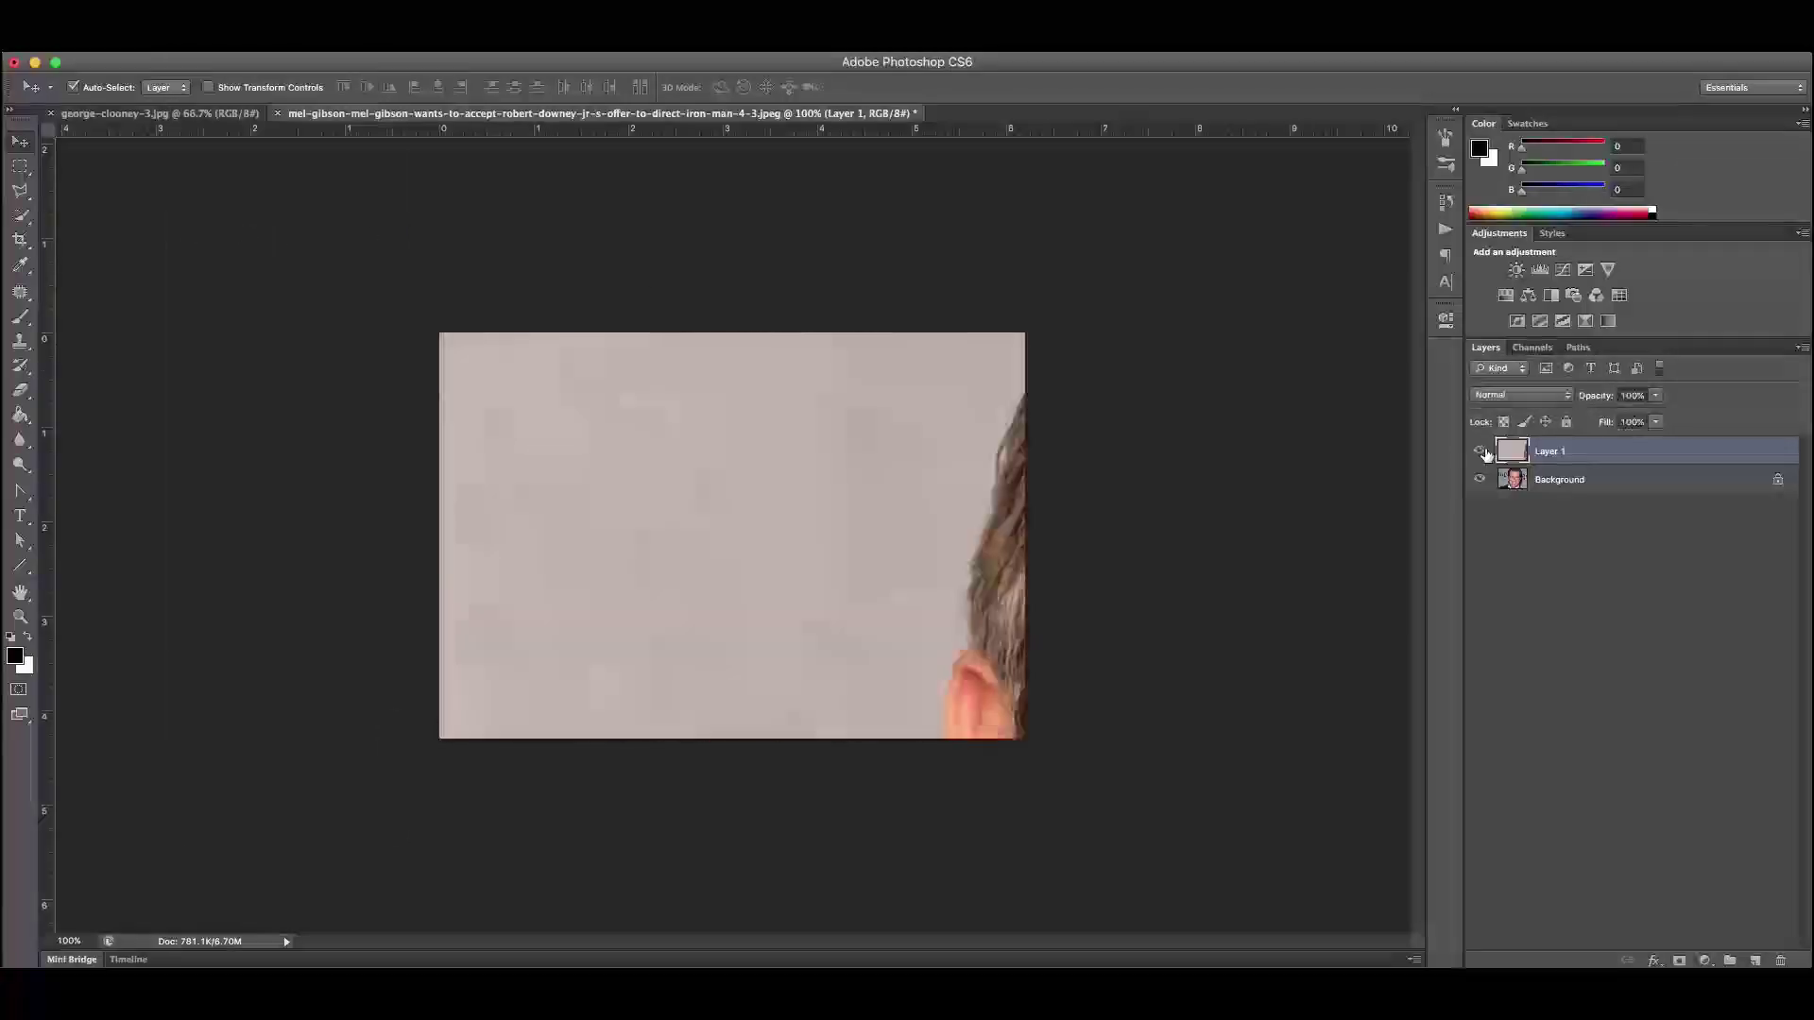
left_click_drag(994, 578, 642, 483)
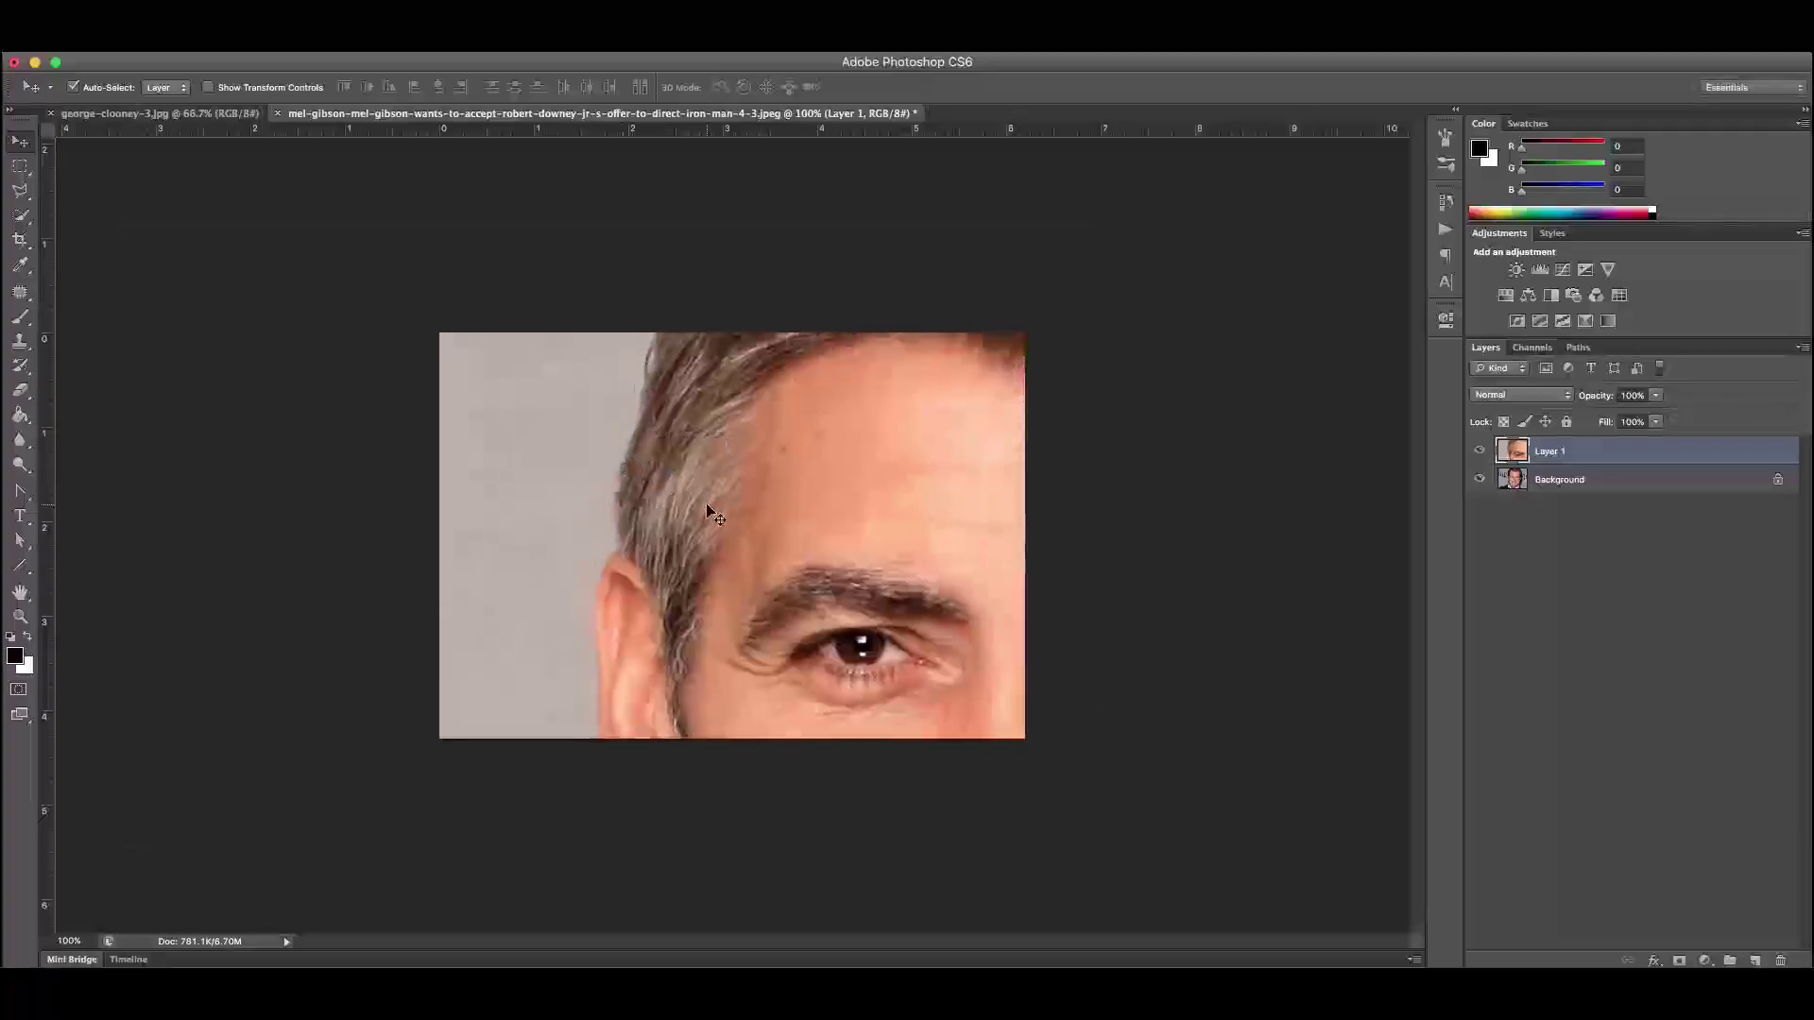
key("super+minus")
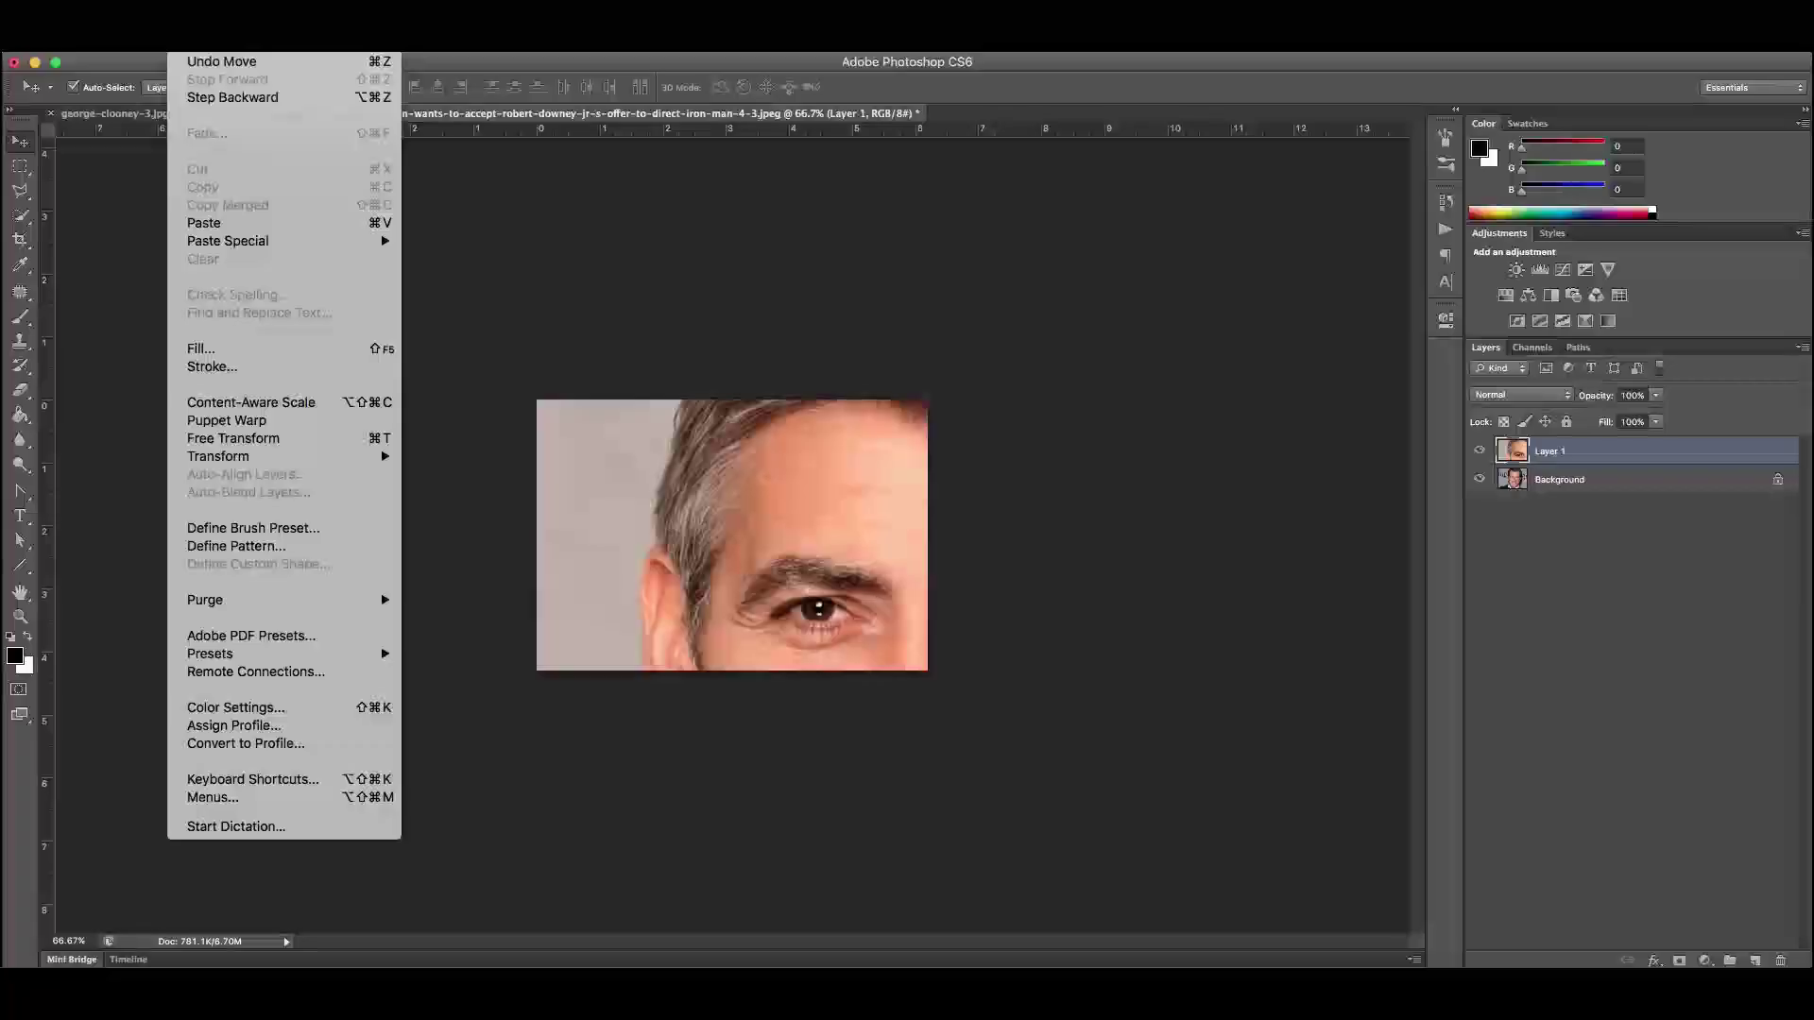
key("Escape")
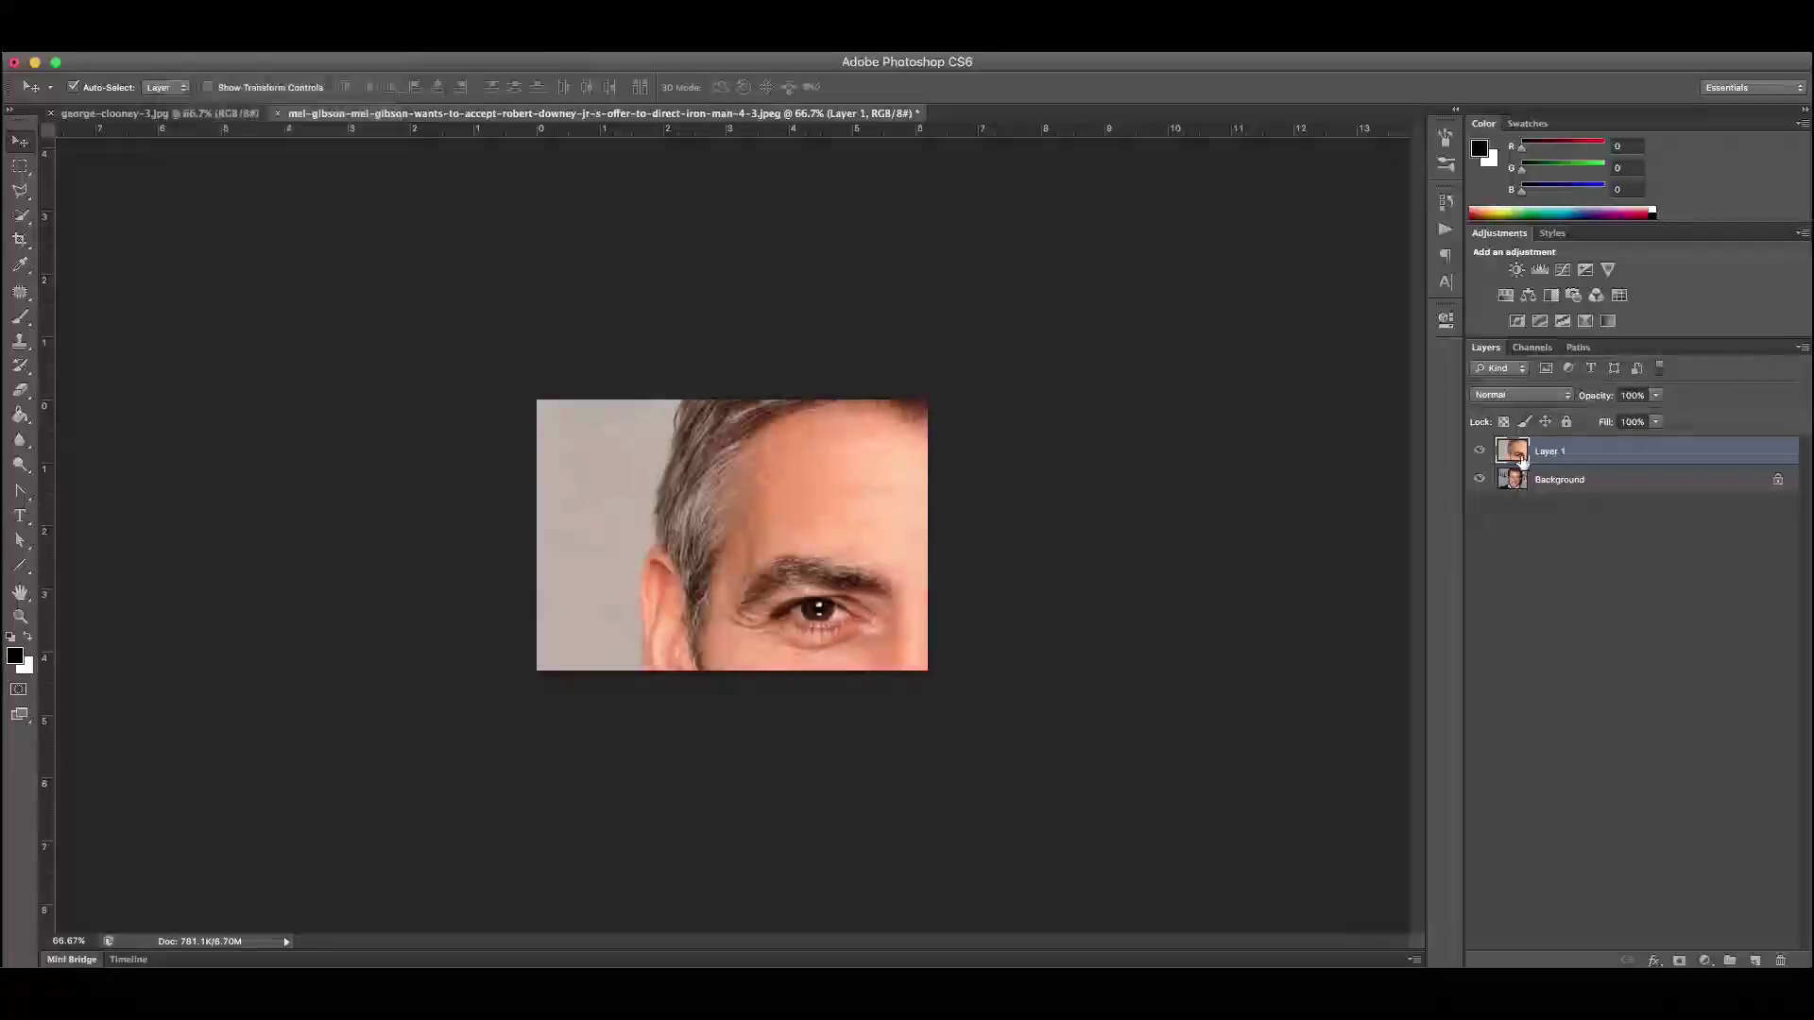
left_click(192, 51)
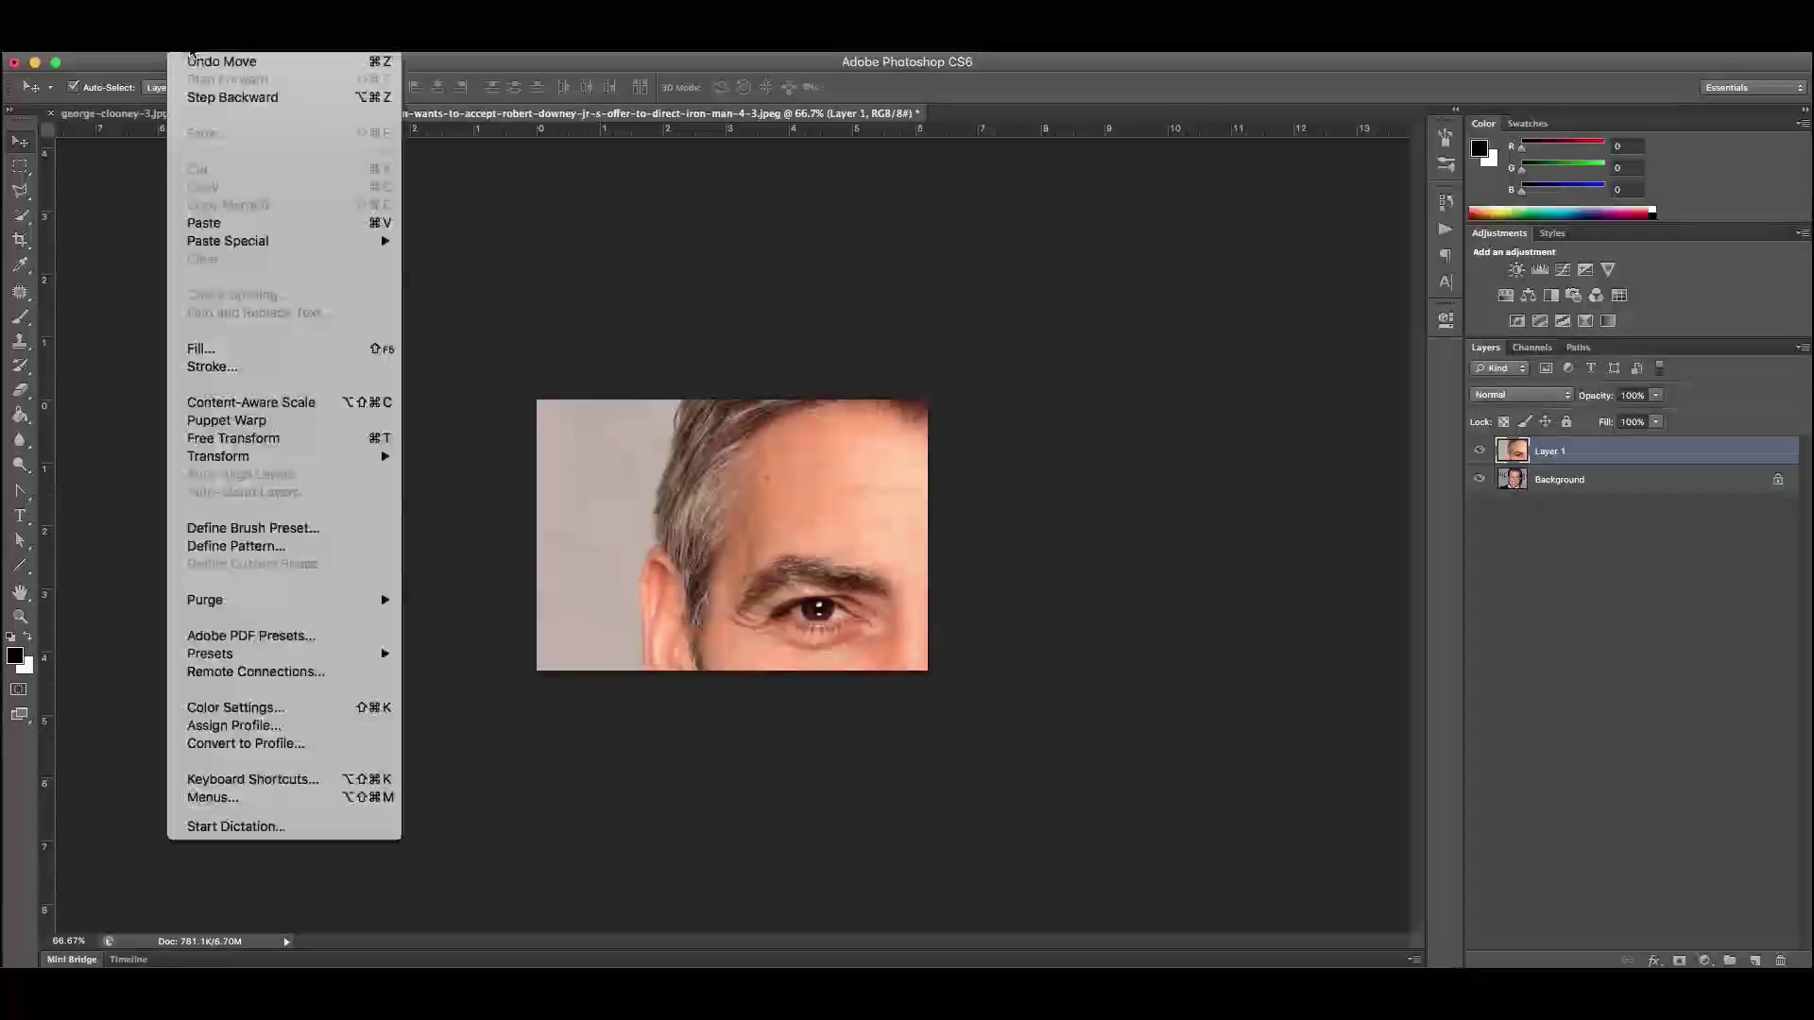
Start Free Transform on the pasted layer and roughly shrink and move it up-left
mouse_move(244, 459)
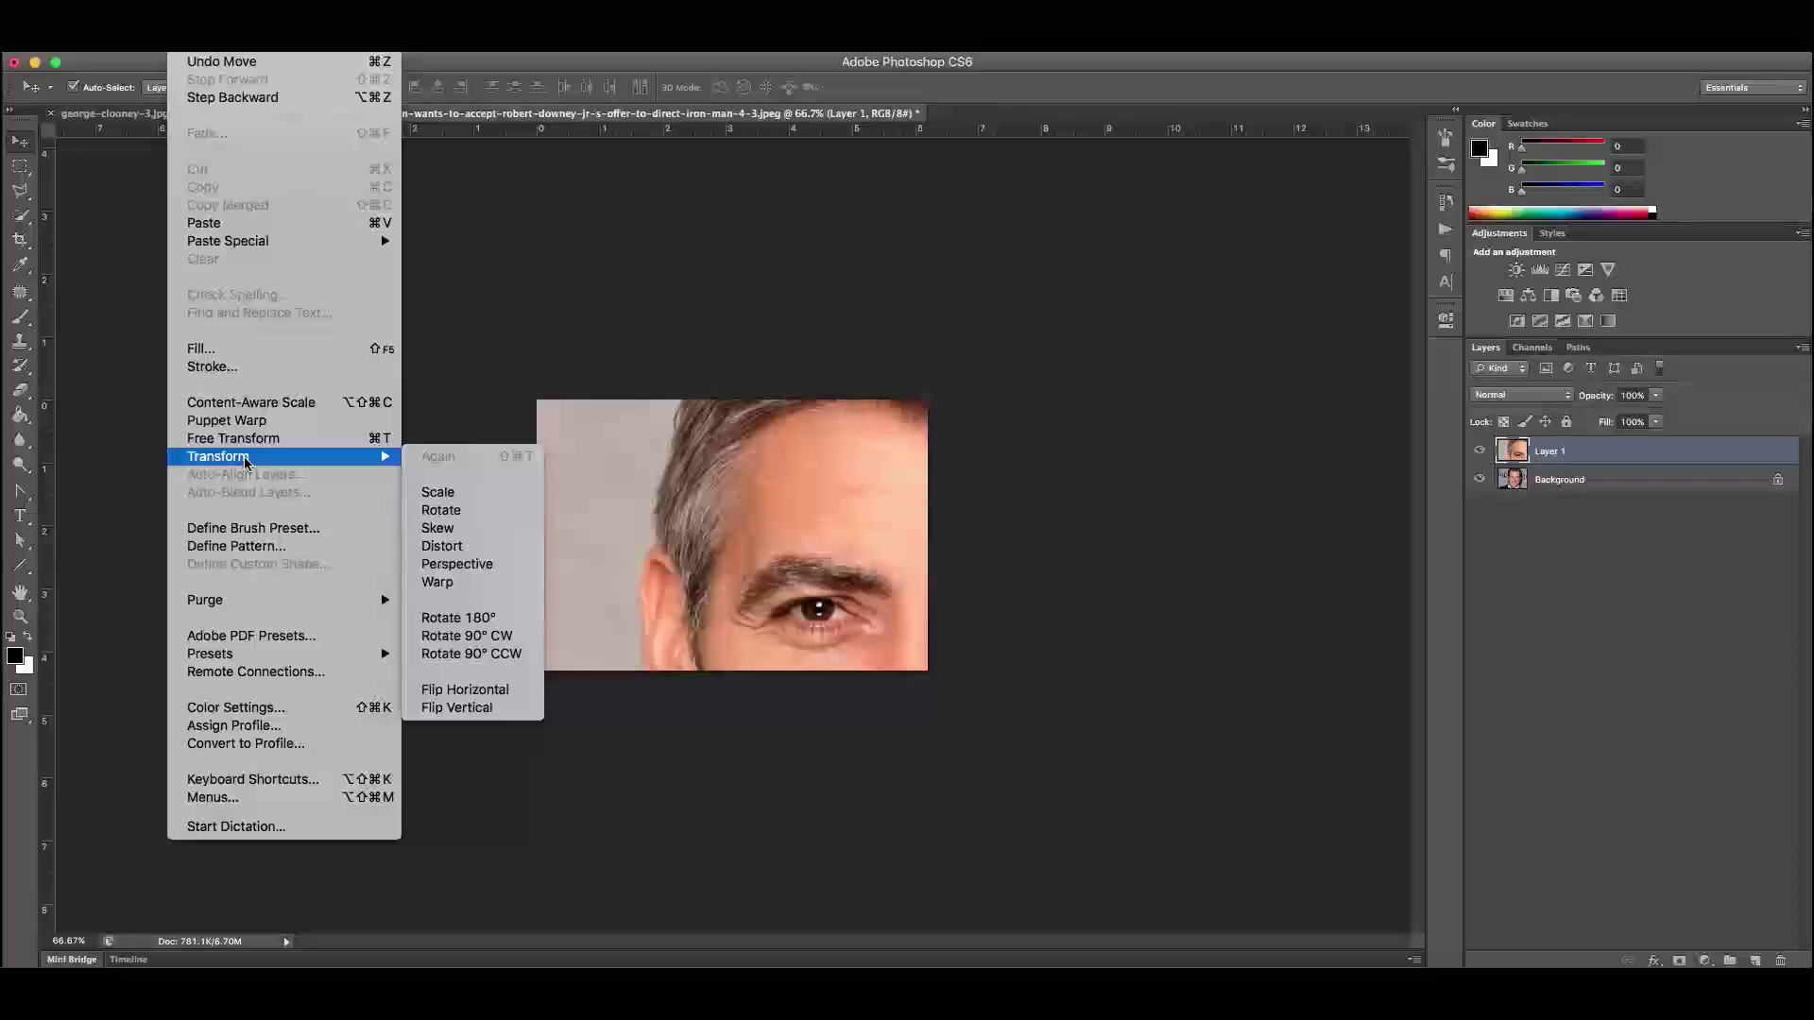
left_click(248, 438)
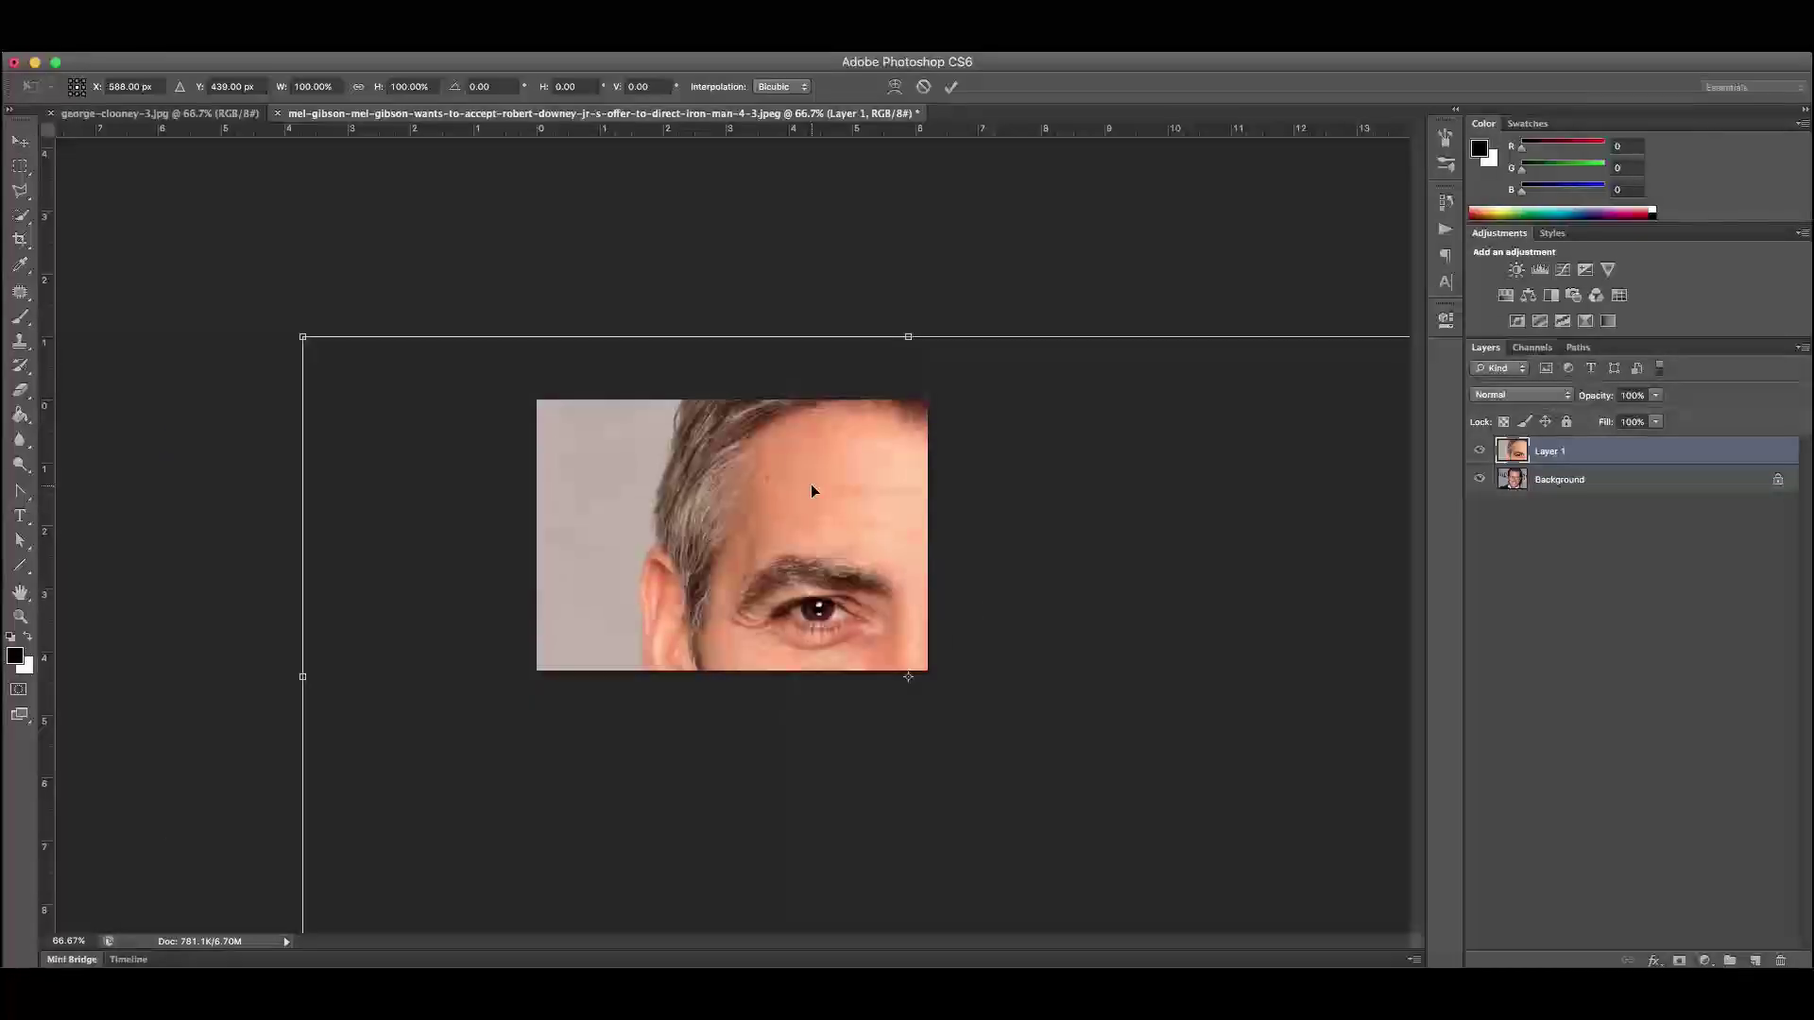
left_click_drag(753, 473, 739, 434)
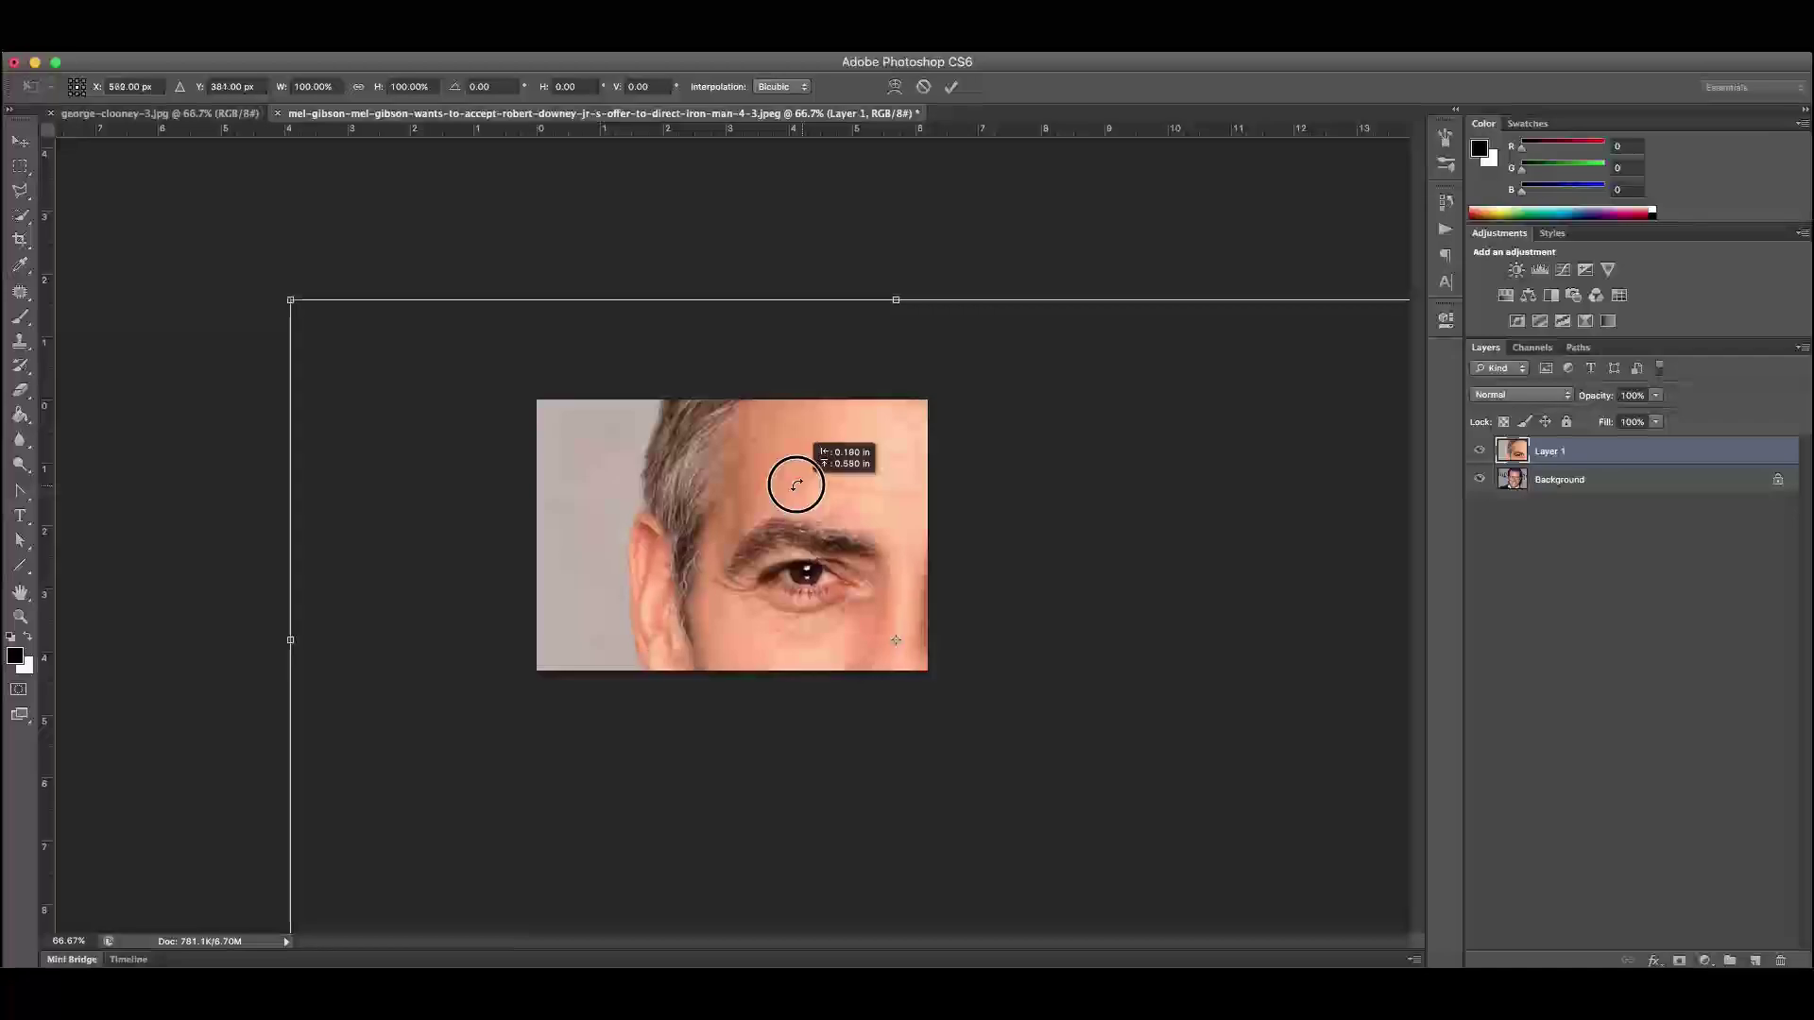
left_click_drag(788, 537, 693, 475)
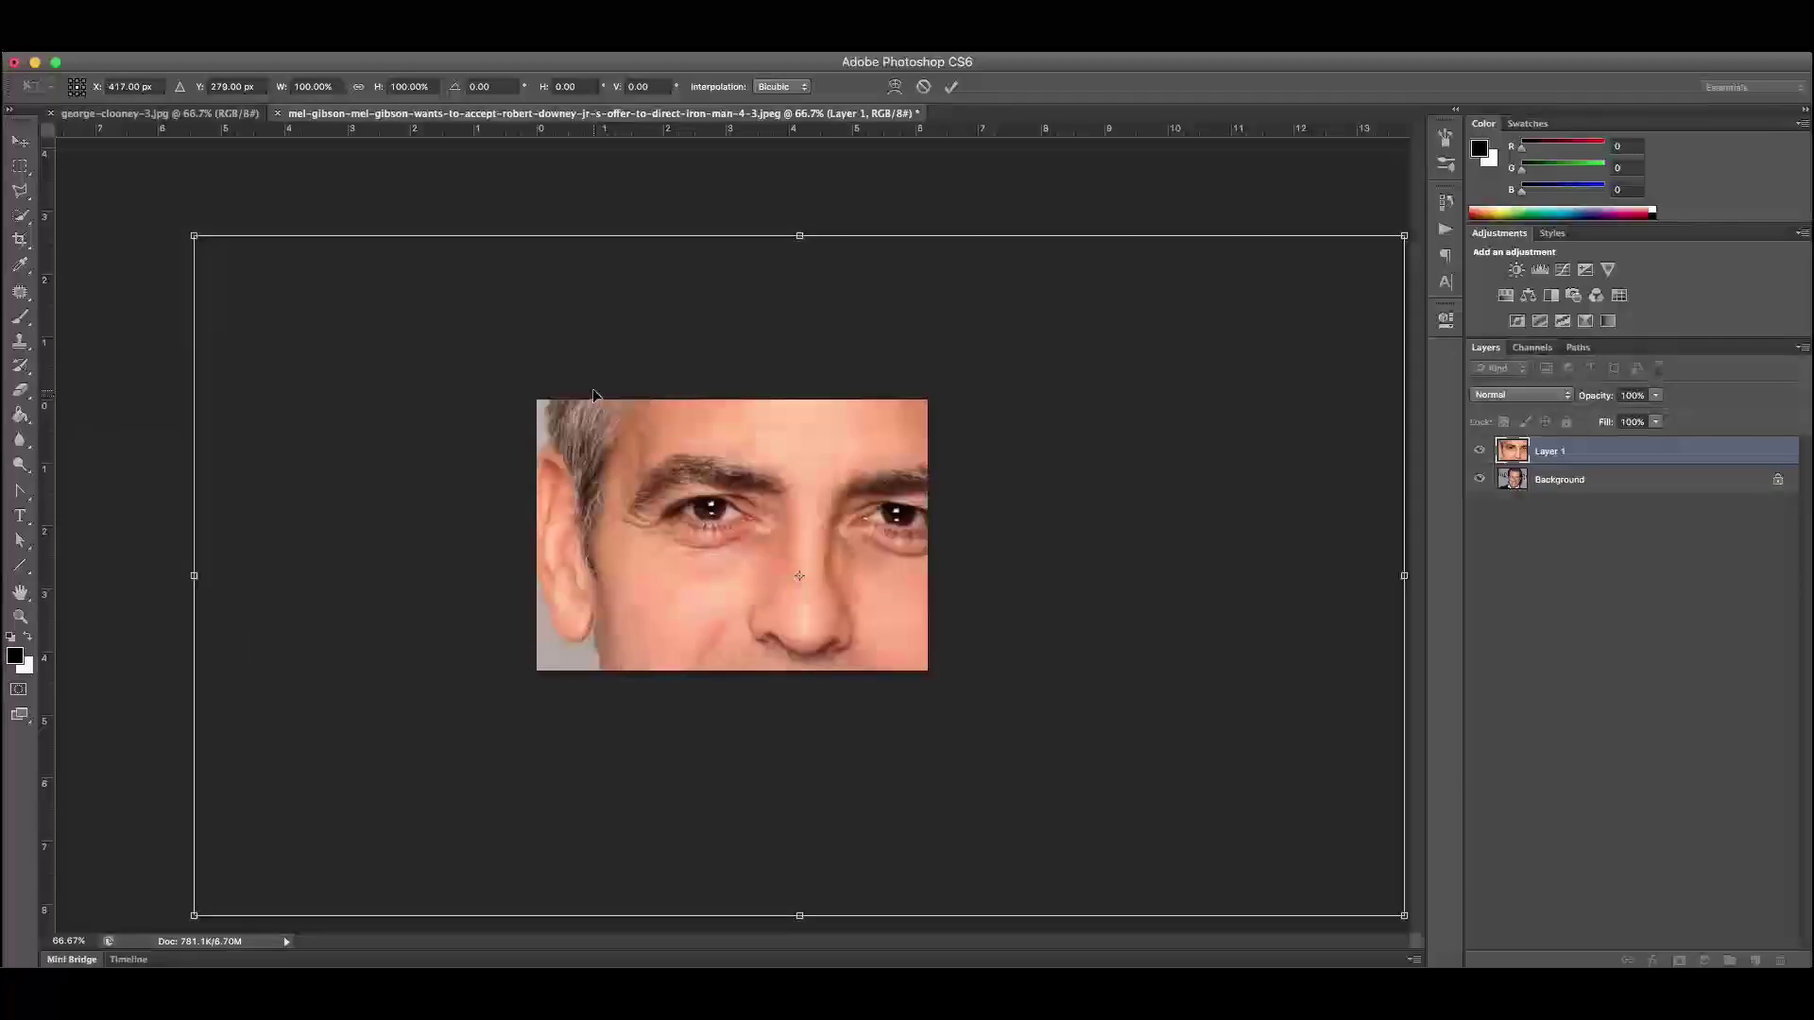
left_click(193, 235)
left_click_drag(193, 235, 607, 465)
left_click_drag(657, 529, 428, 423)
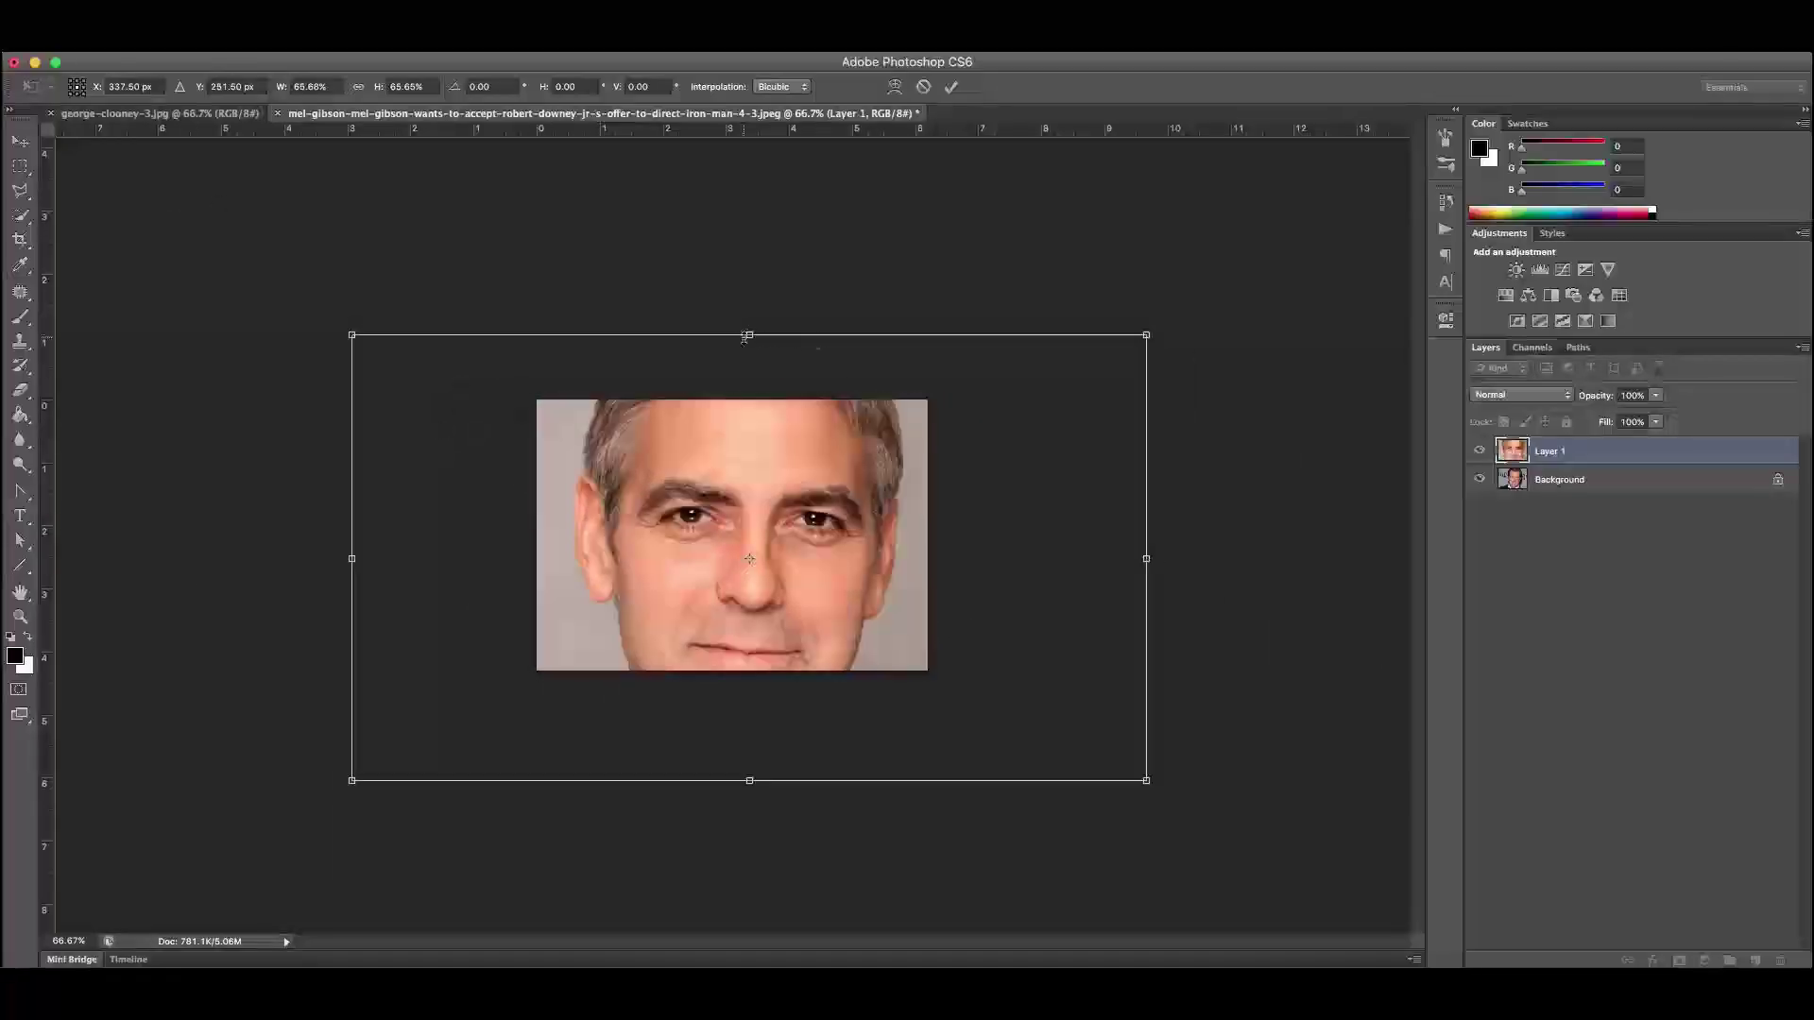
Scale the face layer to about 43% and reposition it up-left over the portrait
left_click_drag(747, 336, 708, 652)
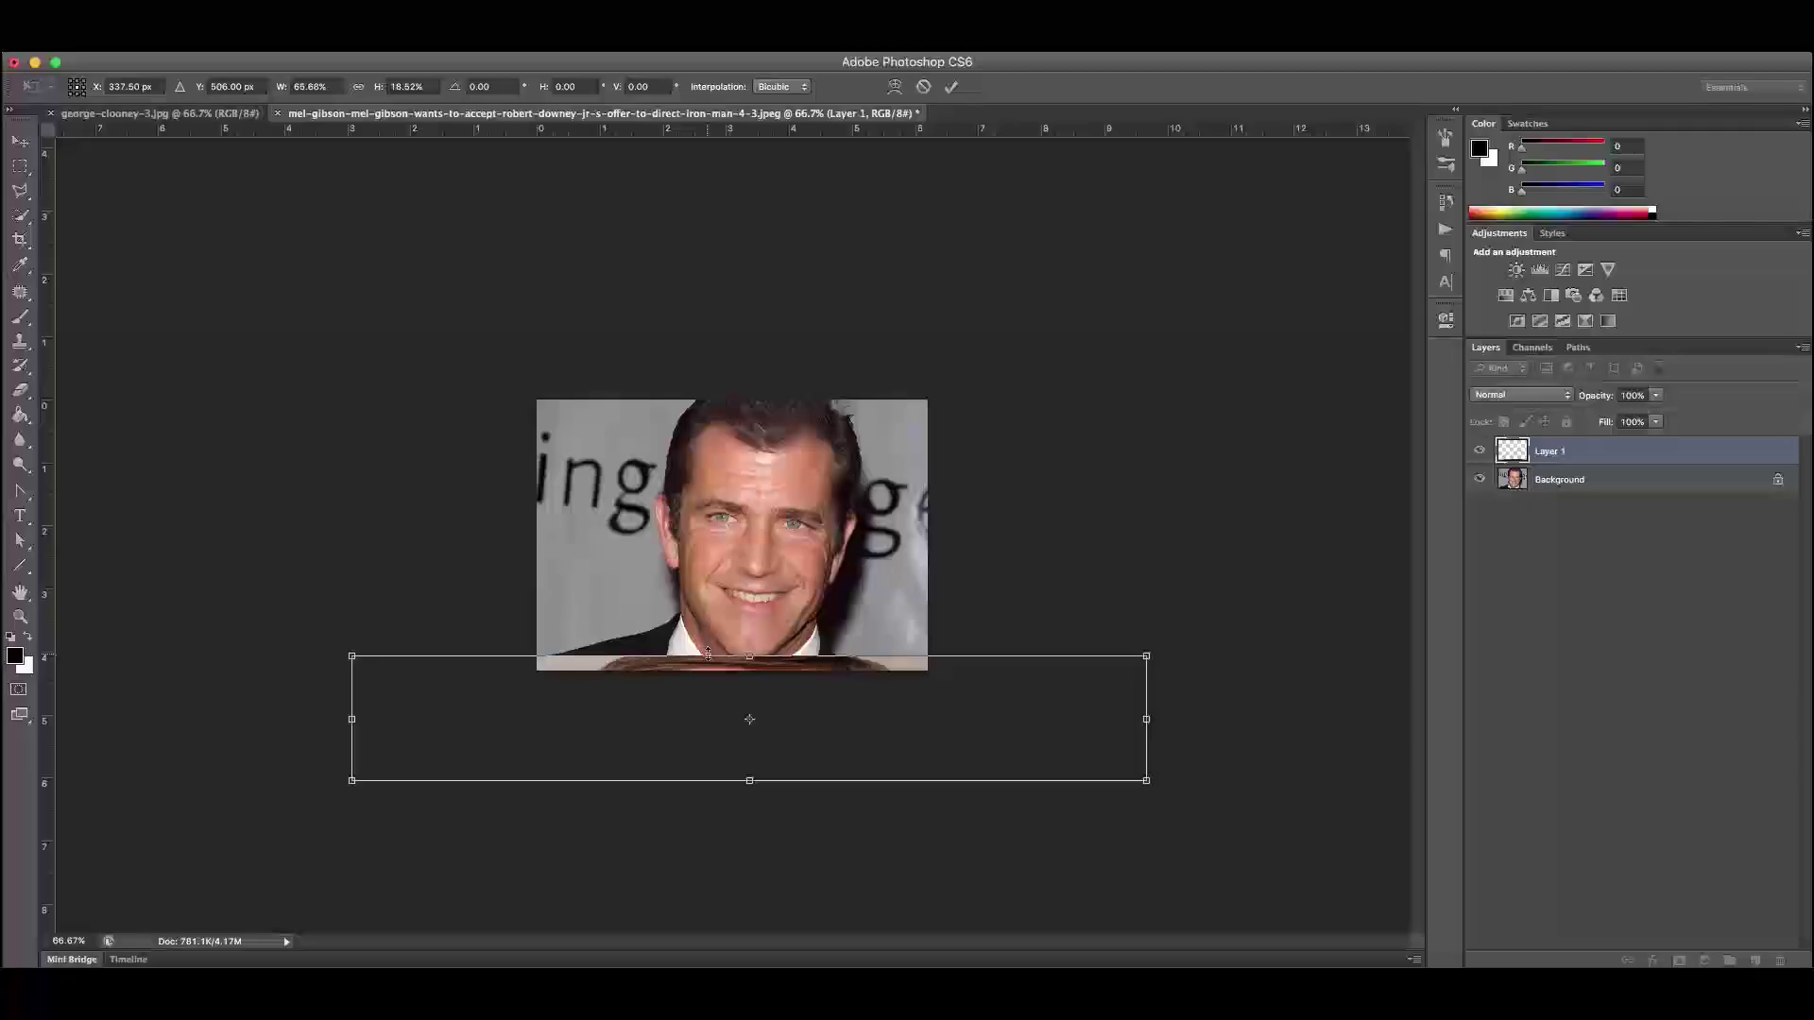
key("ctrl+z")
left_click_drag(1150, 557, 450, 586)
key("ctrl+z")
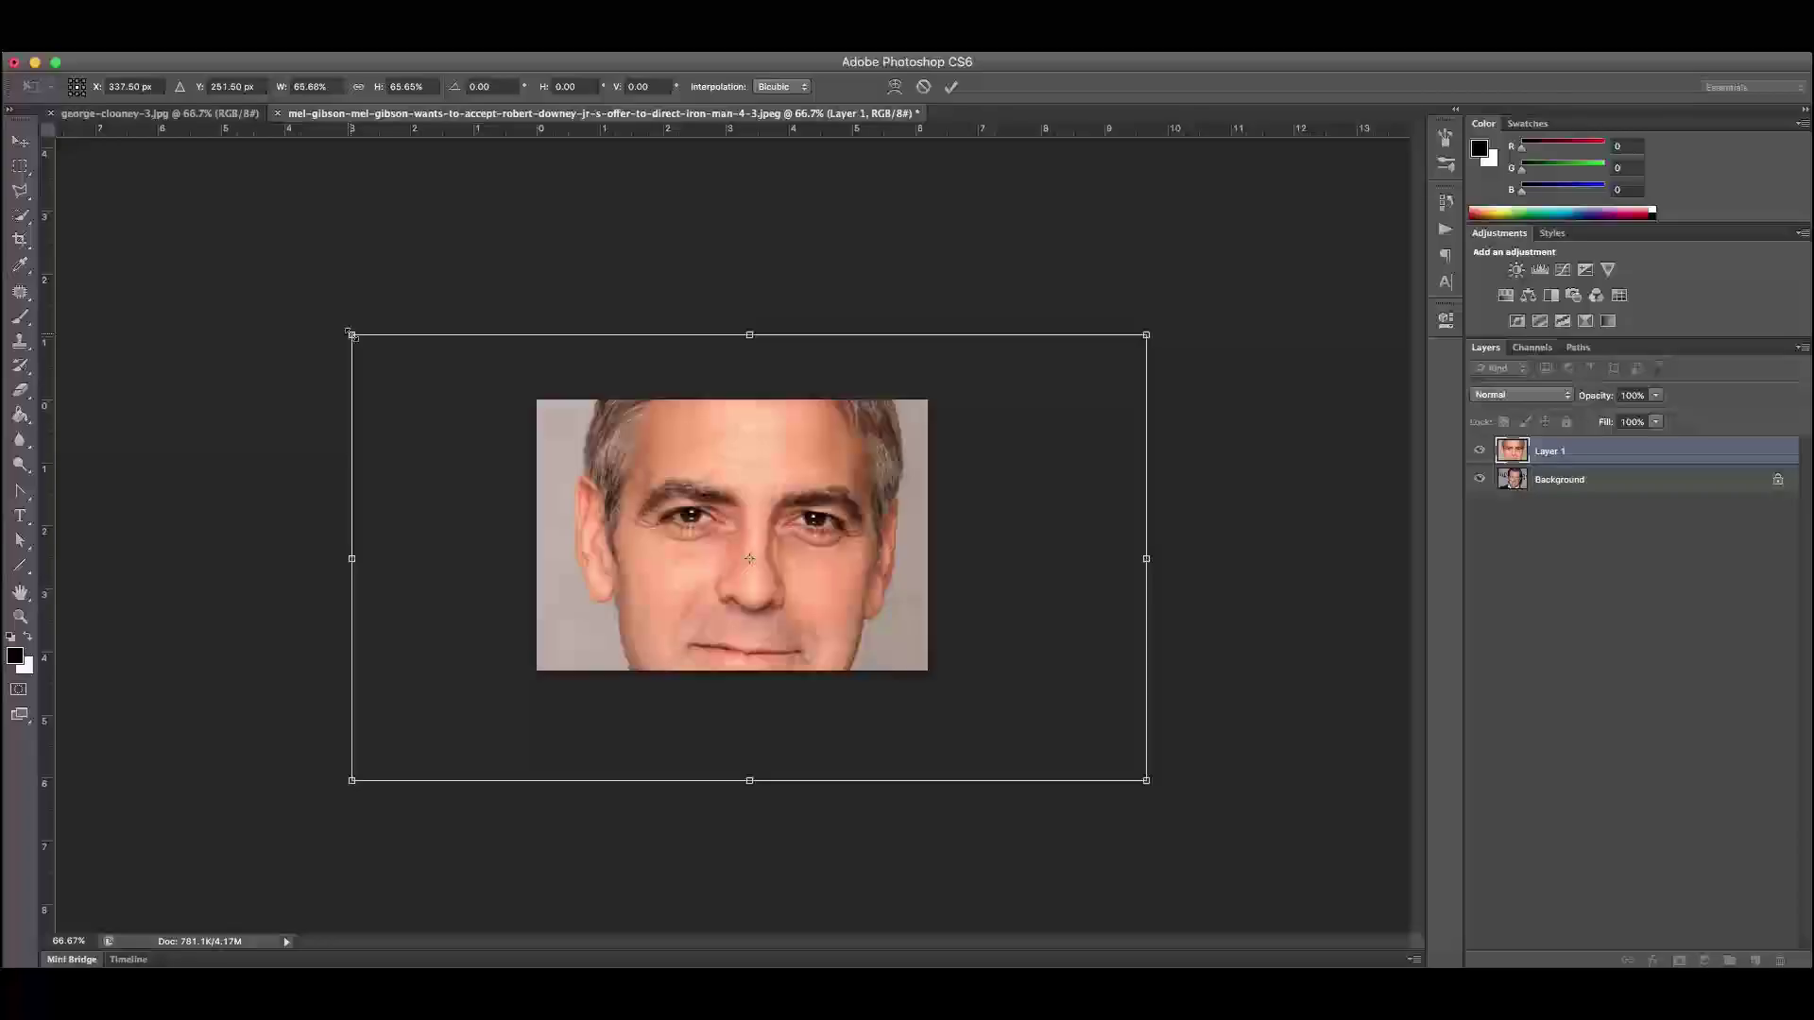
left_click_drag(350, 335, 598, 538)
left_click_drag(761, 585, 639, 491)
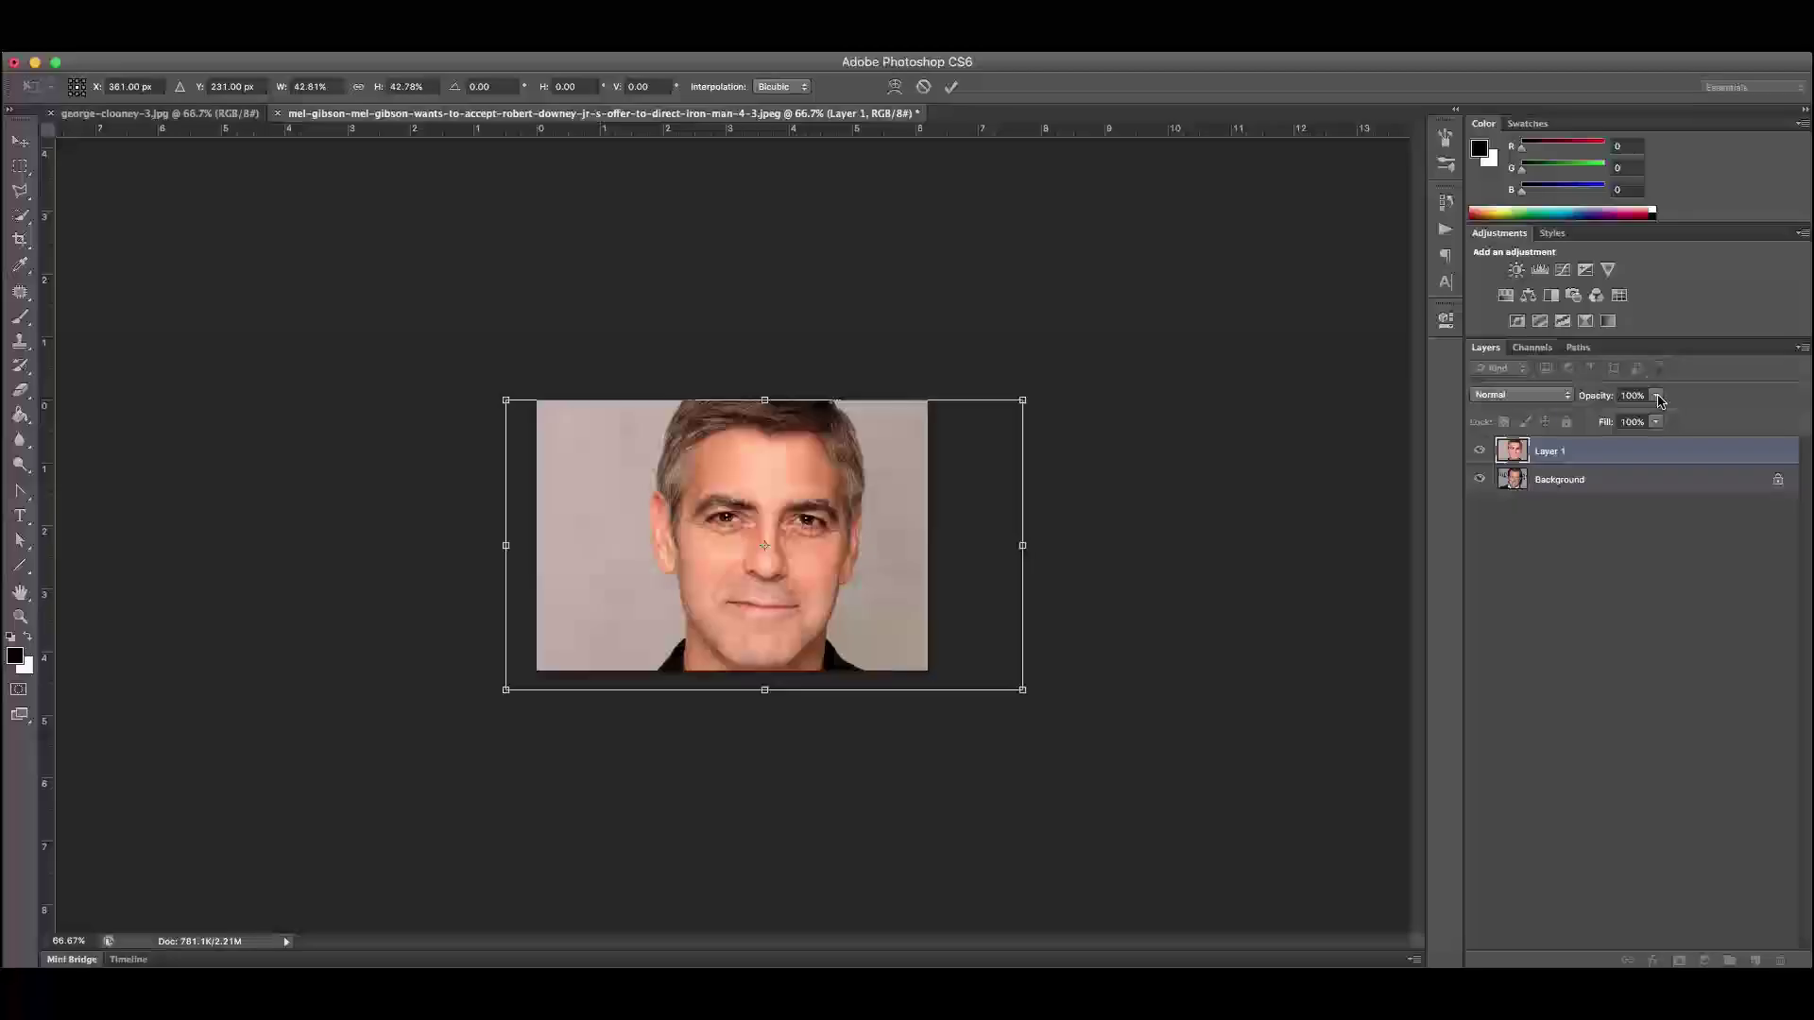
Lower Layer 1's opacity to 50% and zoom the view to 100%
left_click(1657, 397)
left_click_drag(1623, 416, 1613, 418)
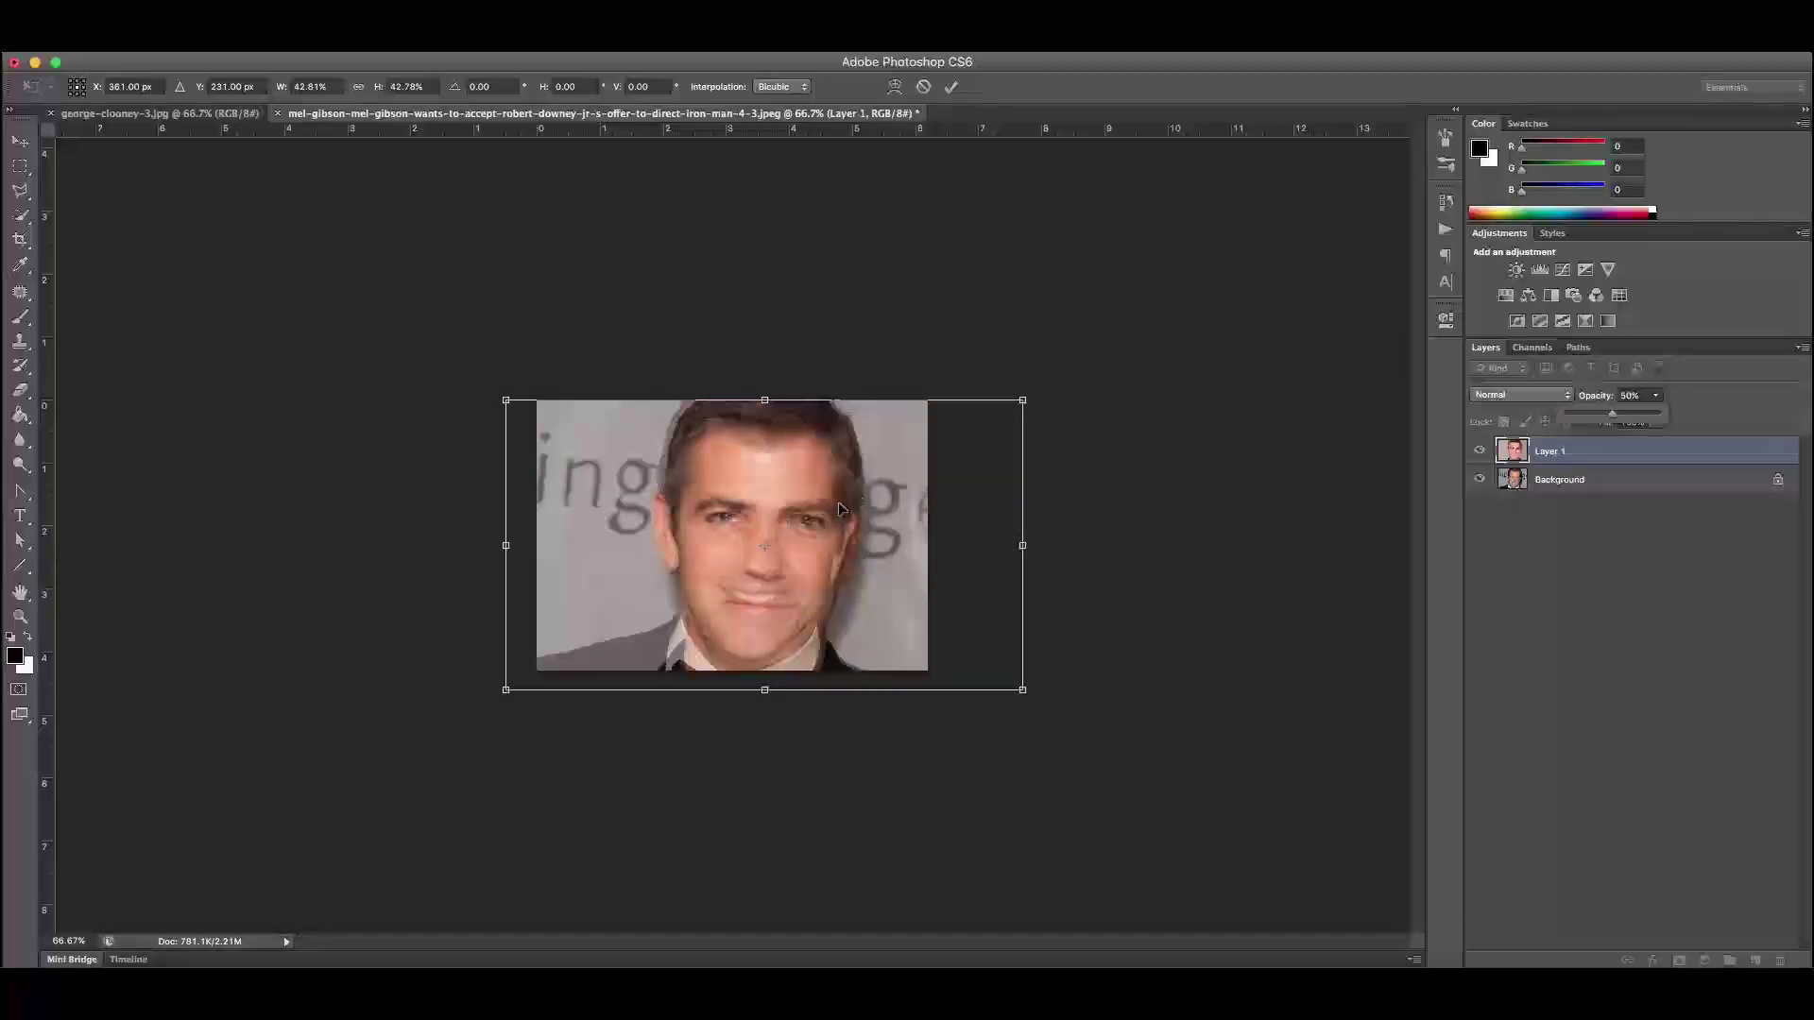
key("super+equal")
Tilt, scale down to about 39% and nudge the face layer to line up with the portrait's face
left_click_drag(858, 597, 851, 600)
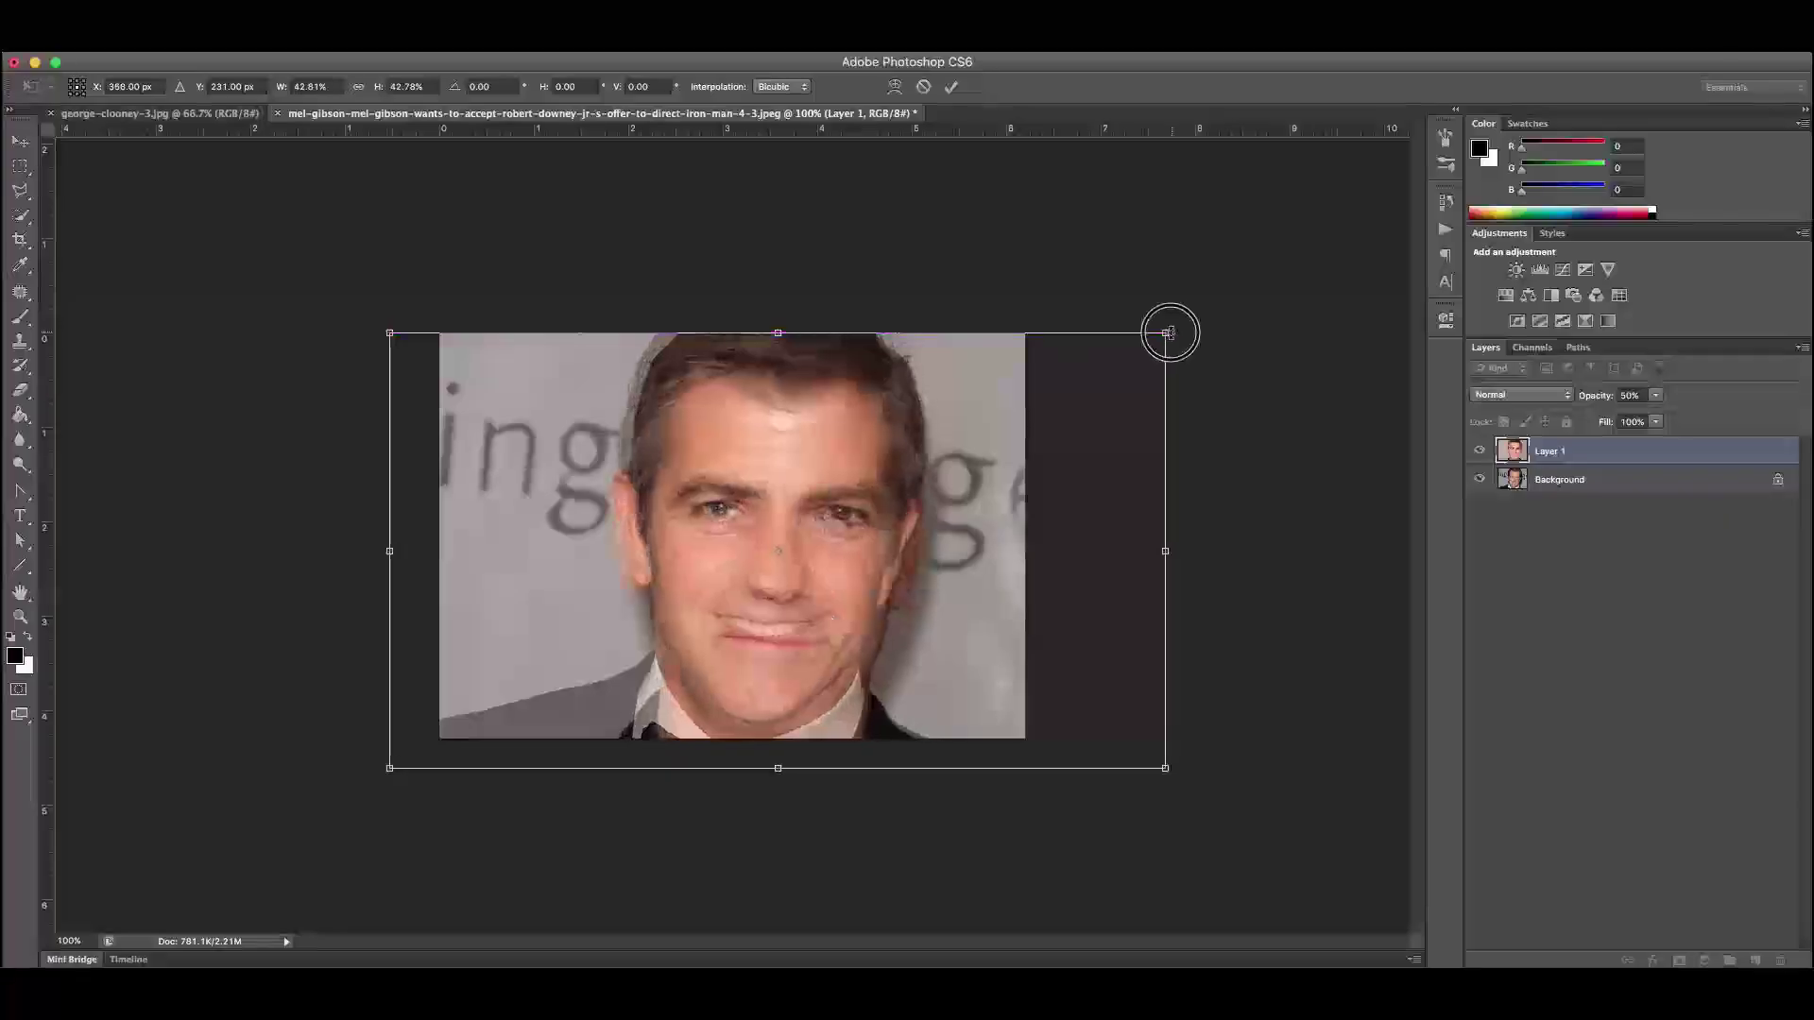
mouse_move(1168, 333)
left_mouse_down()
mouse_move(1169, 316)
mouse_move(1186, 336)
mouse_move(1158, 350)
left_mouse_up()
left_click_drag(1044, 481, 1049, 482)
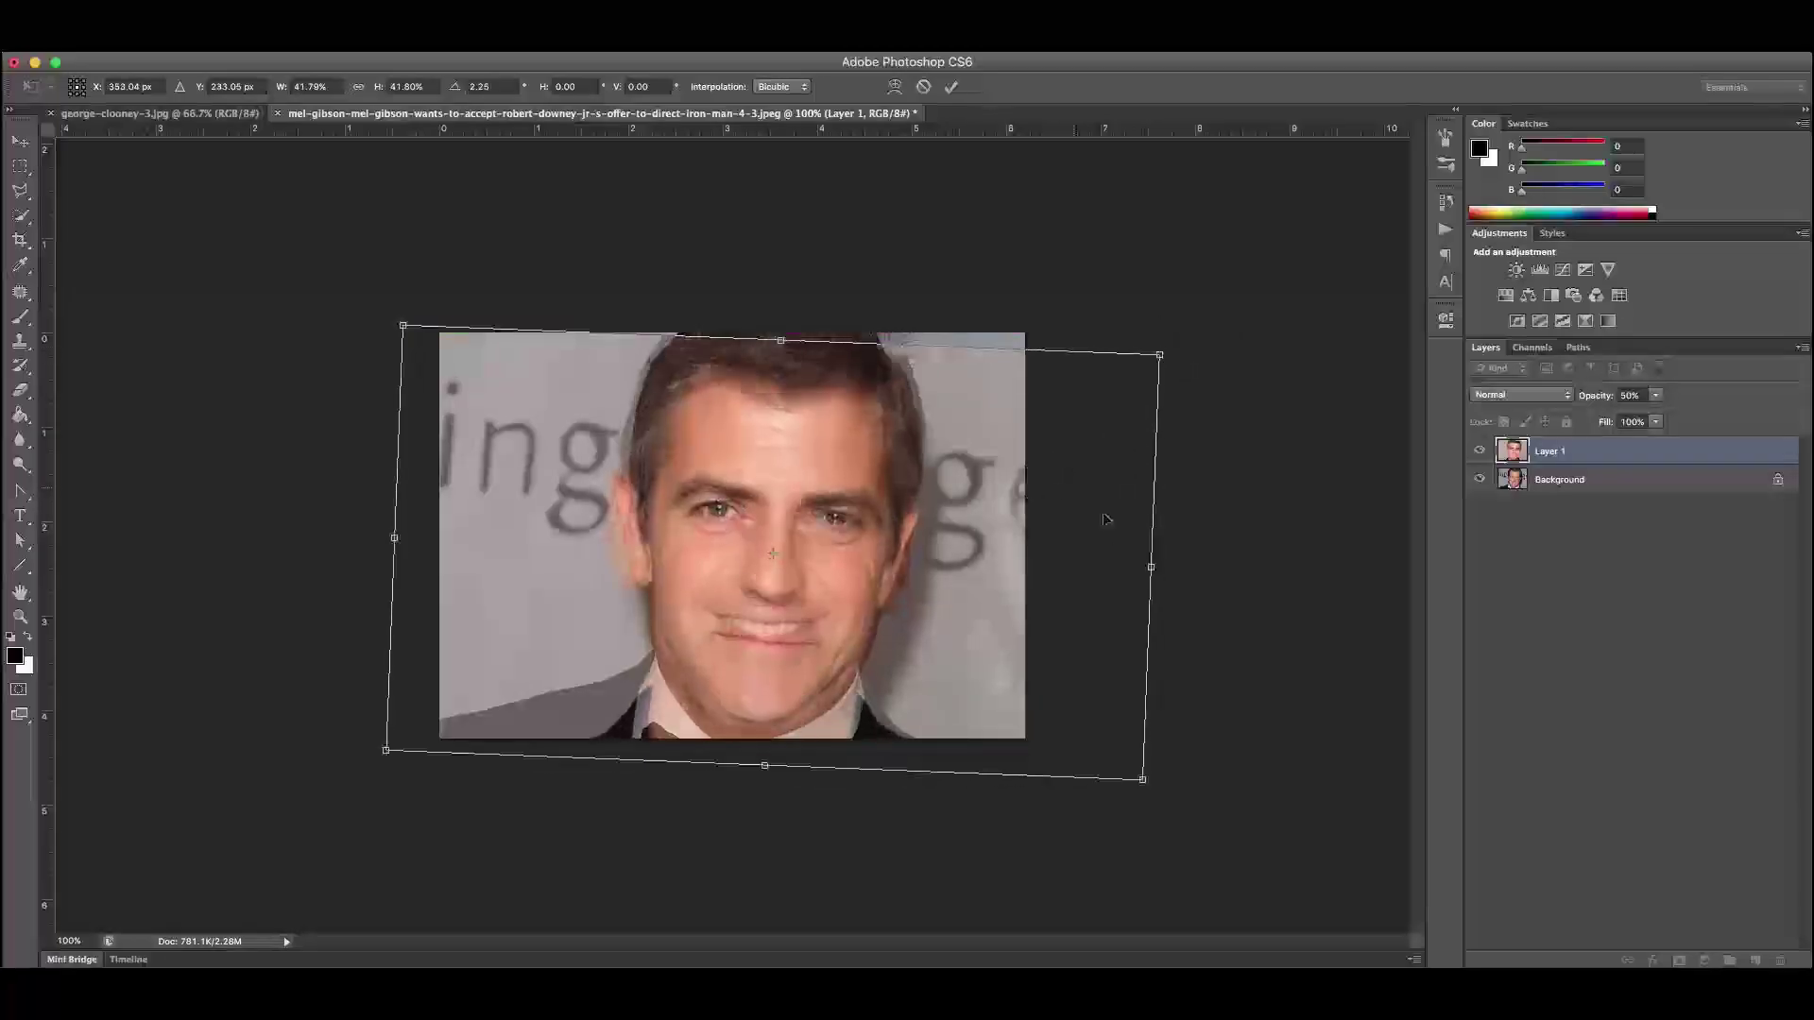
left_click_drag(1159, 354, 1143, 362)
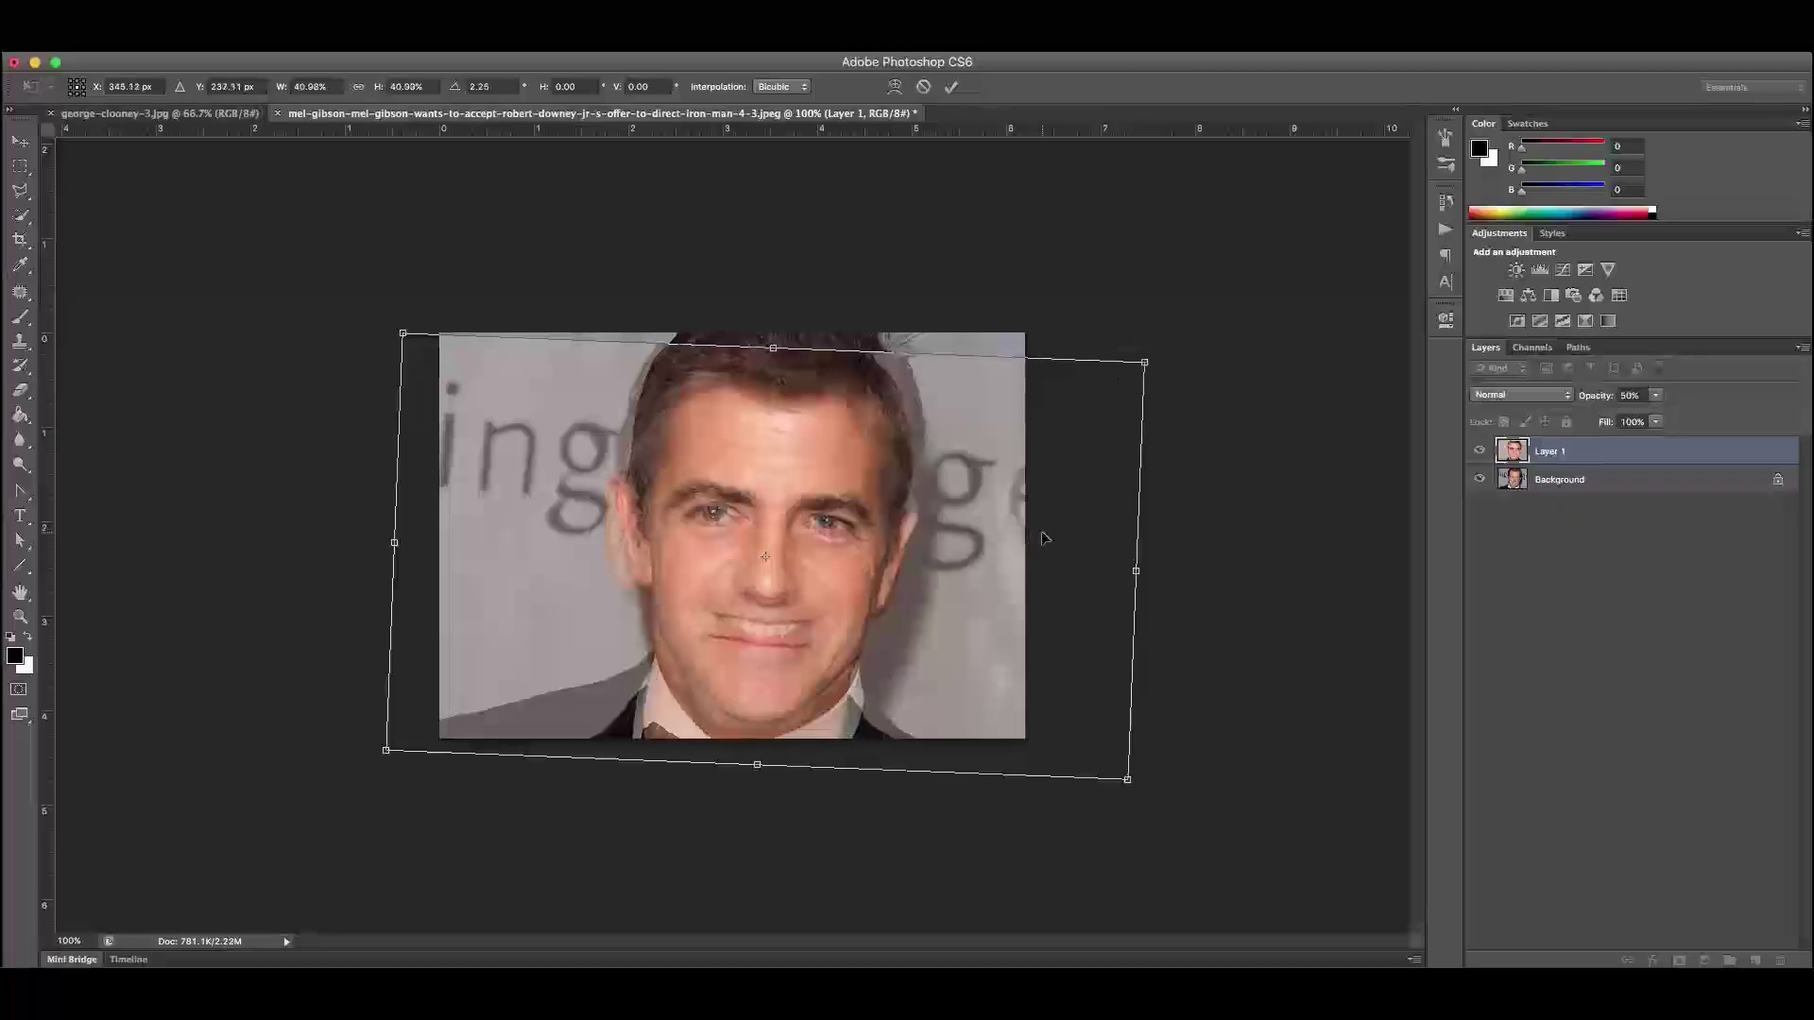
key("Up")
key("Up")
key("Up")
key("Left")
key("Left")
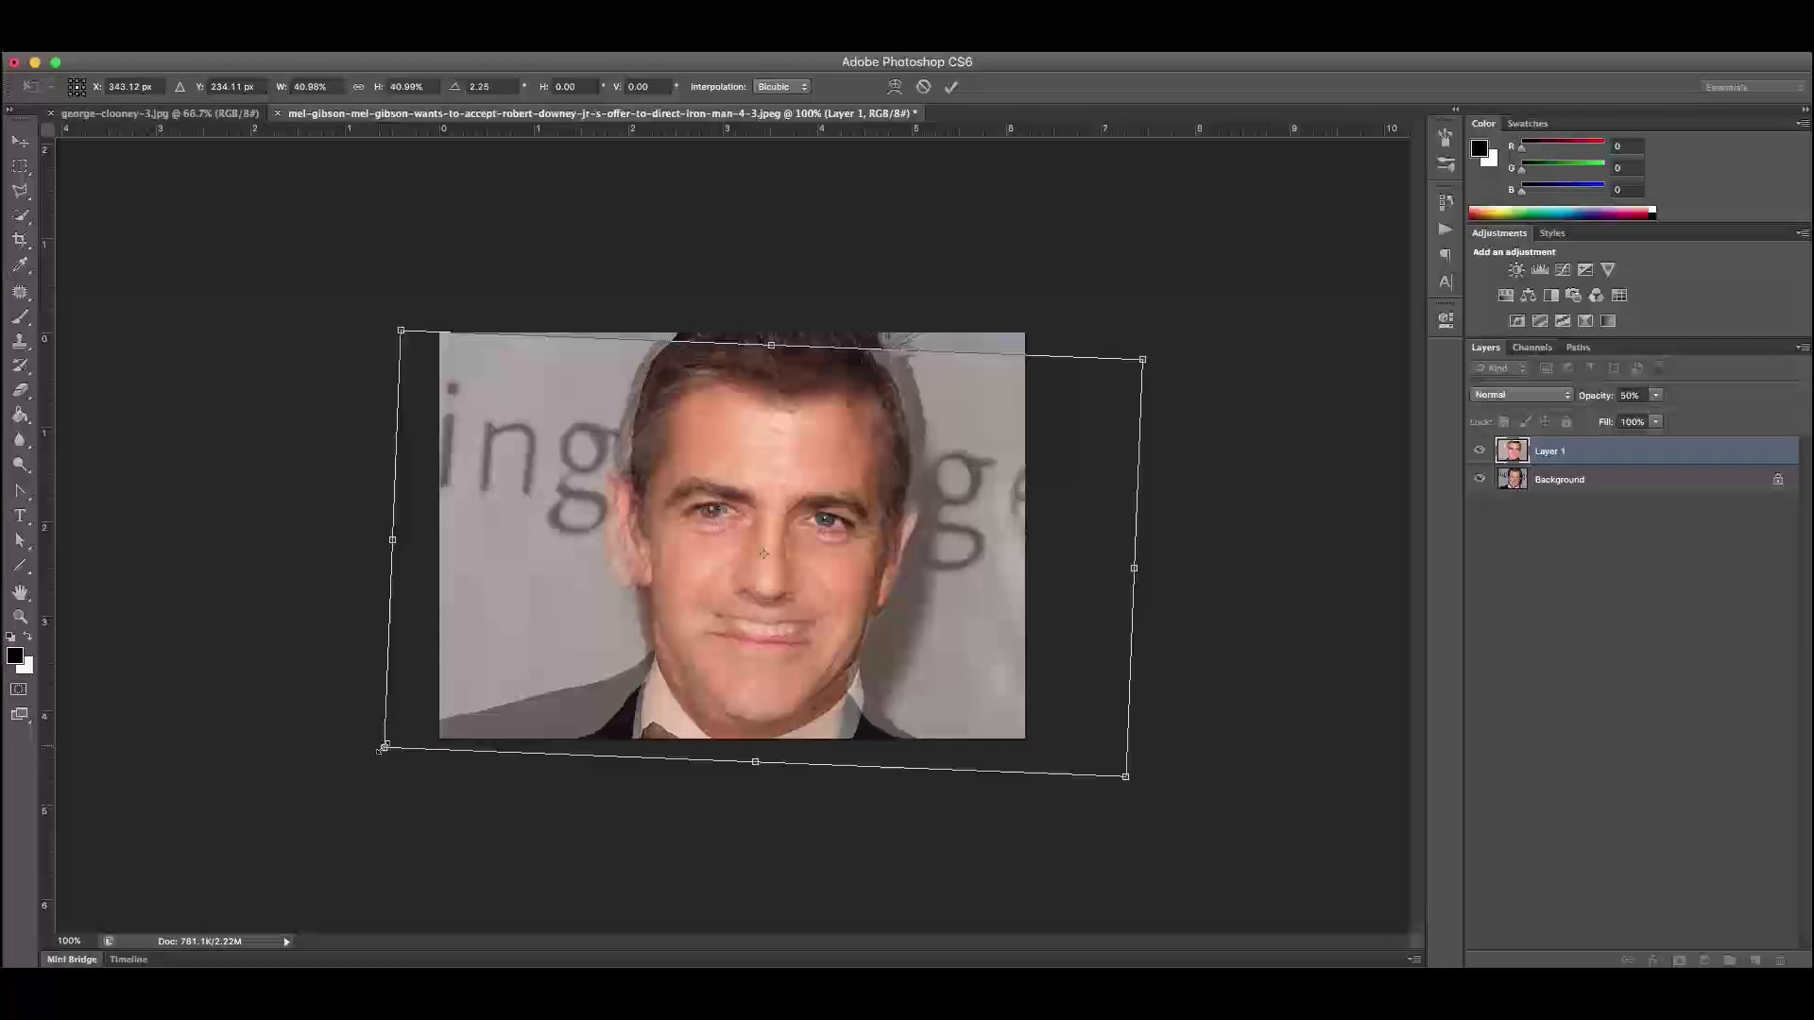
left_click_drag(385, 748, 392, 743)
key("Down")
key("Left")
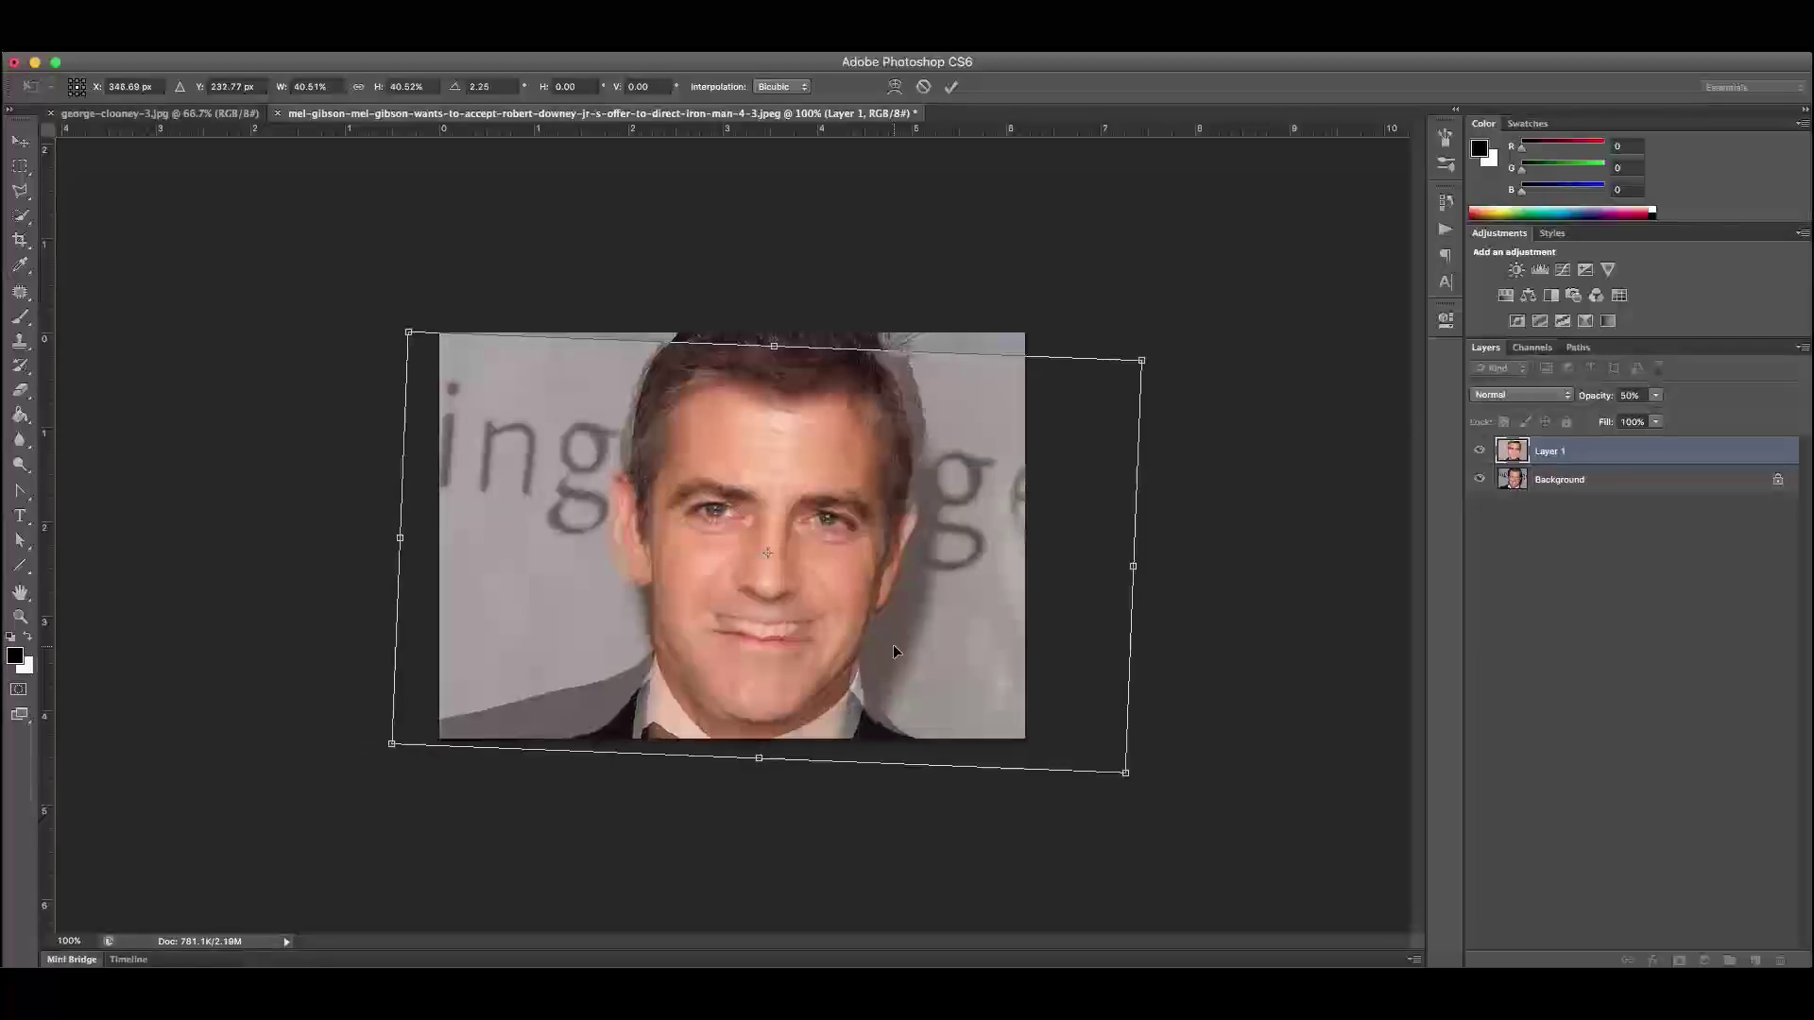
key("Left")
key("Left")
key("Left")
key("Left")
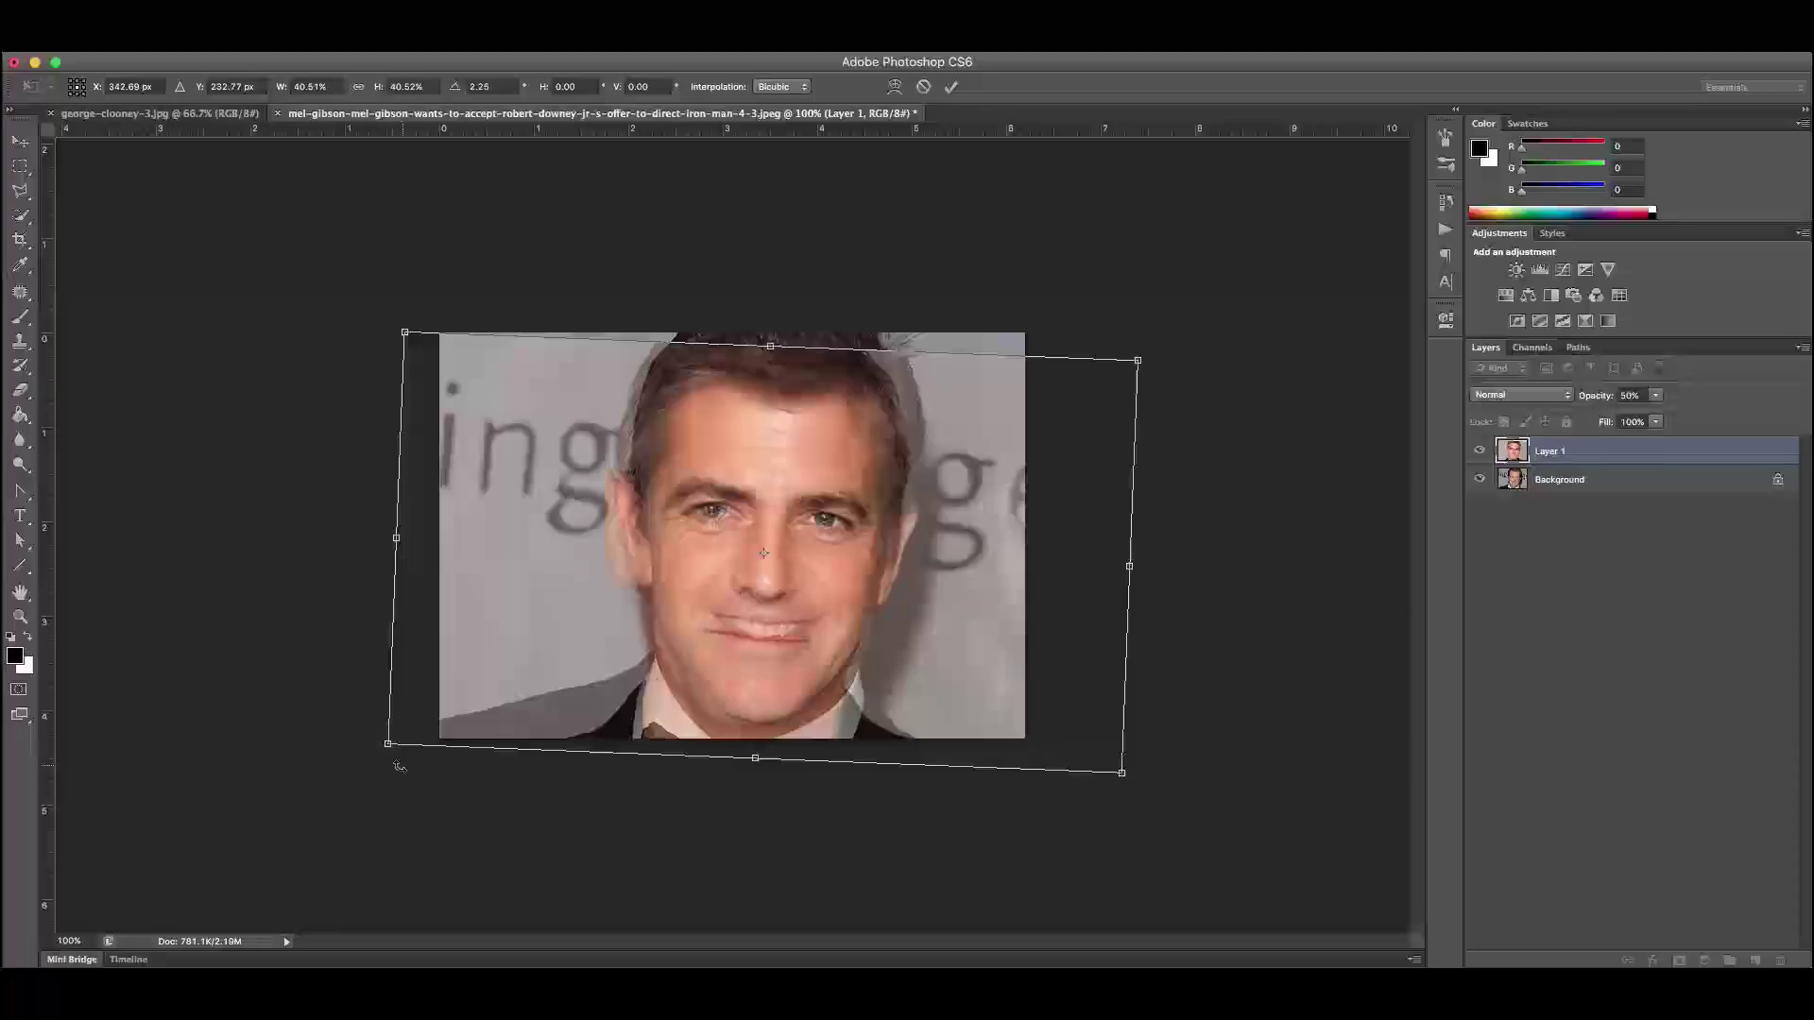
left_click_drag(387, 746, 399, 738)
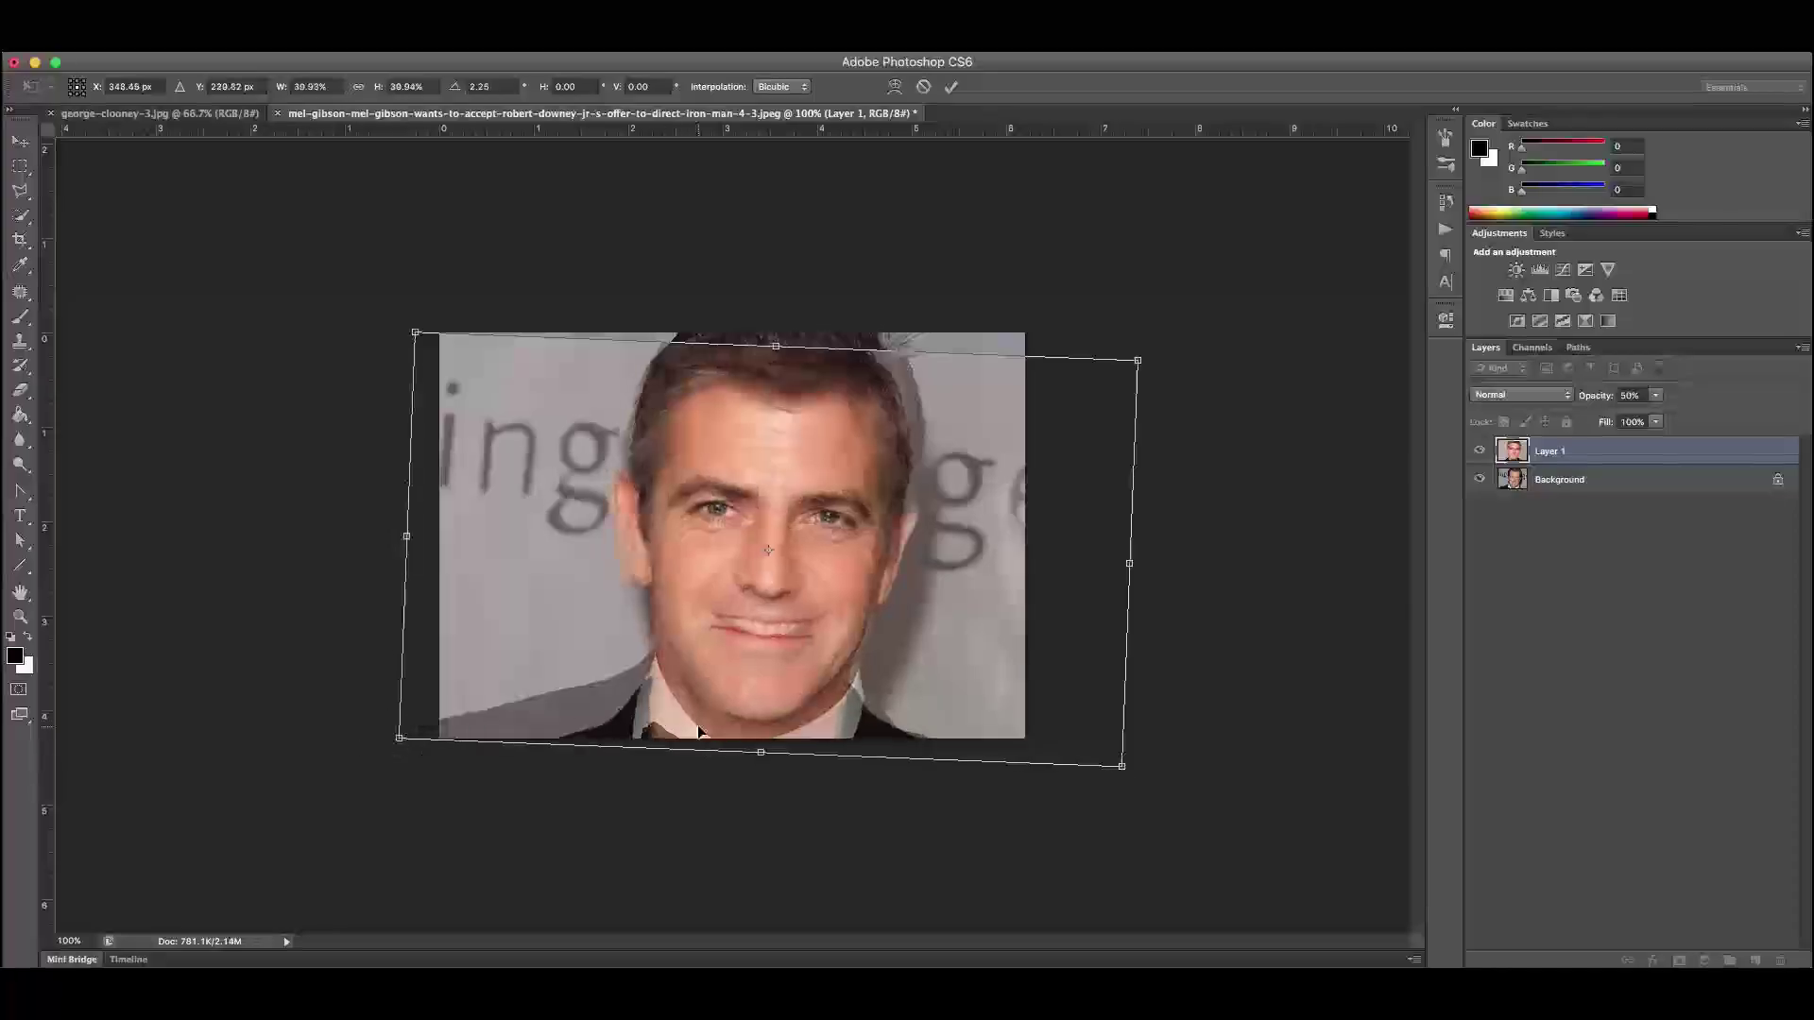
left_click_drag(1137, 360, 1126, 367)
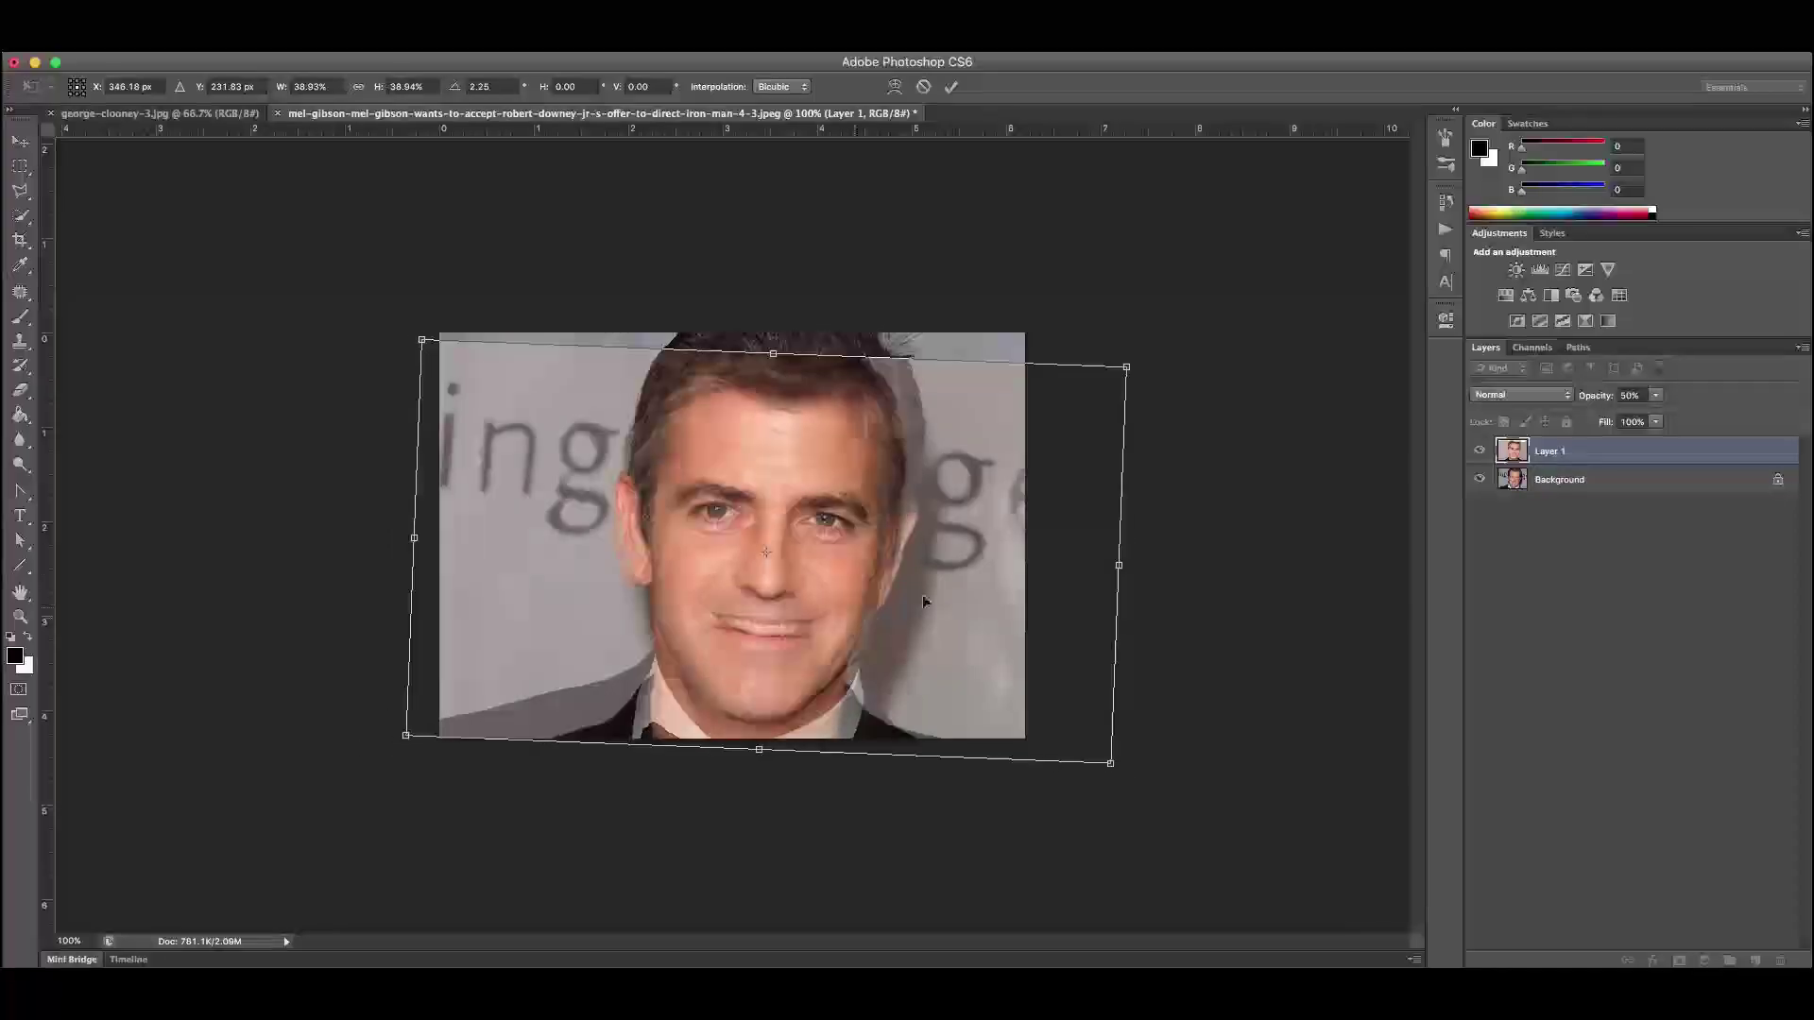
Apply the transform, restore Layer 1 opacity to 100% and add a white layer mask
left_click(951, 89)
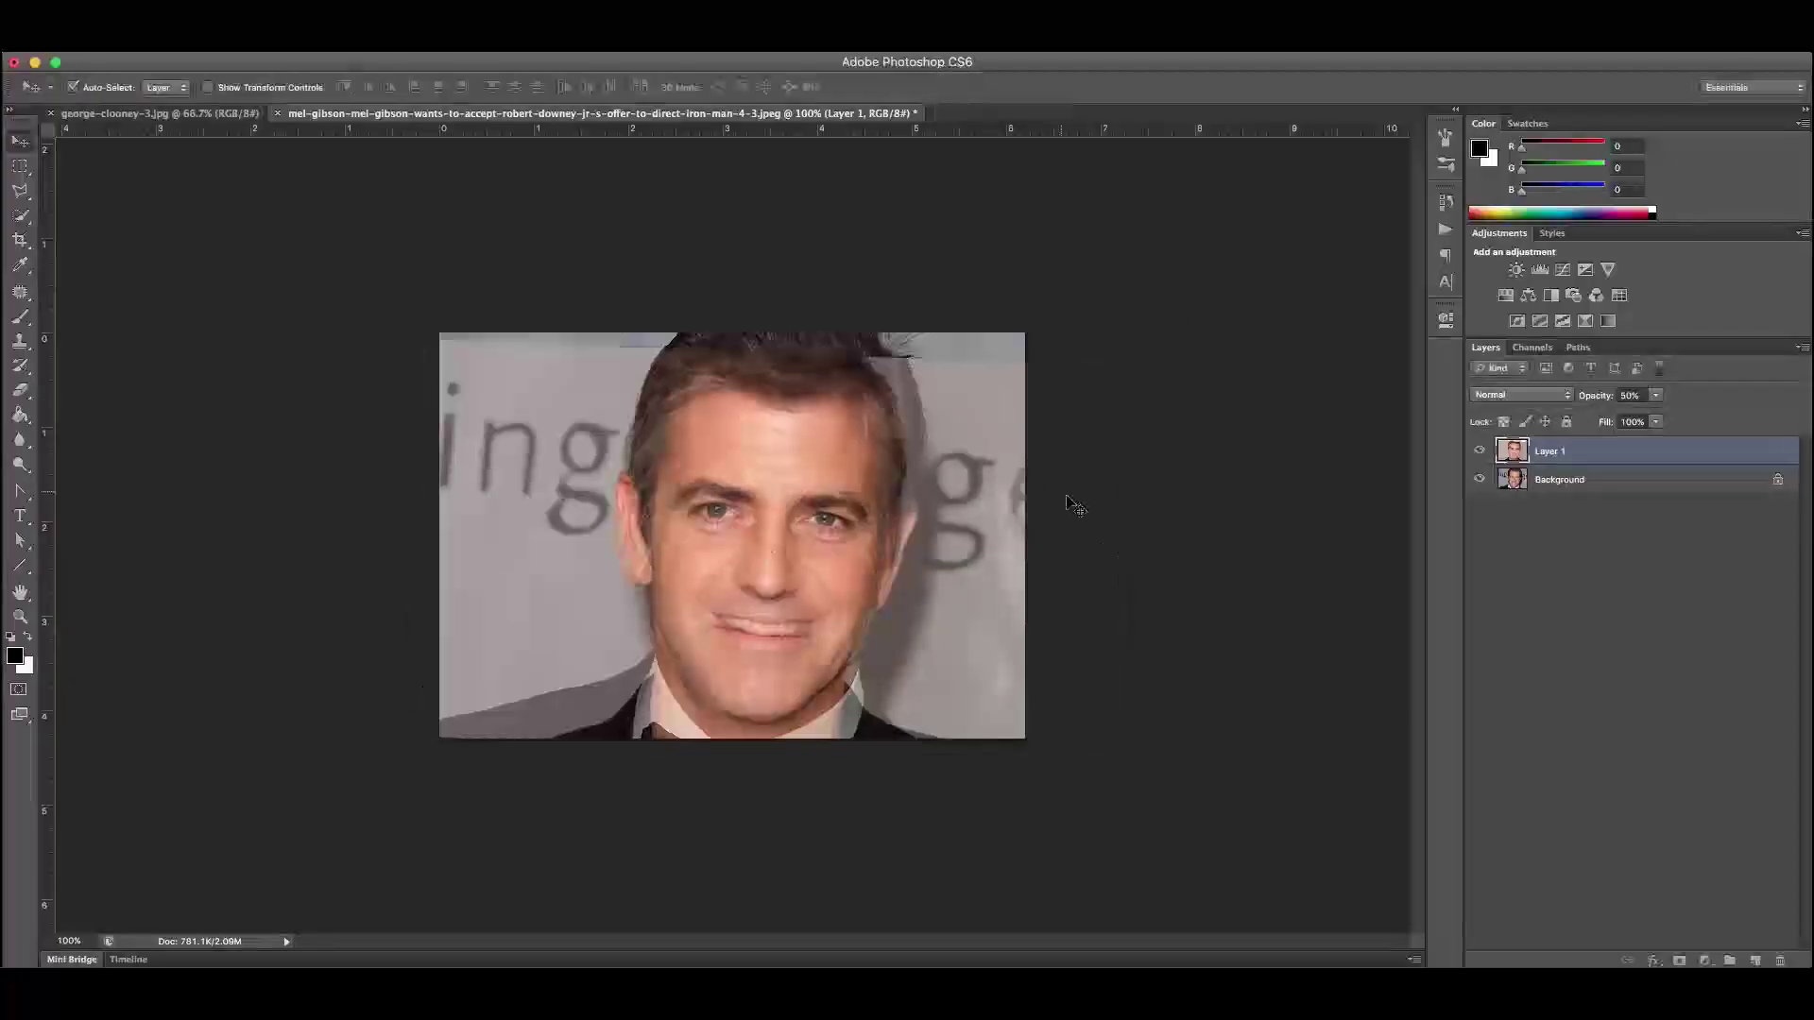
left_click(1654, 397)
left_click_drag(1662, 417, 1762, 427)
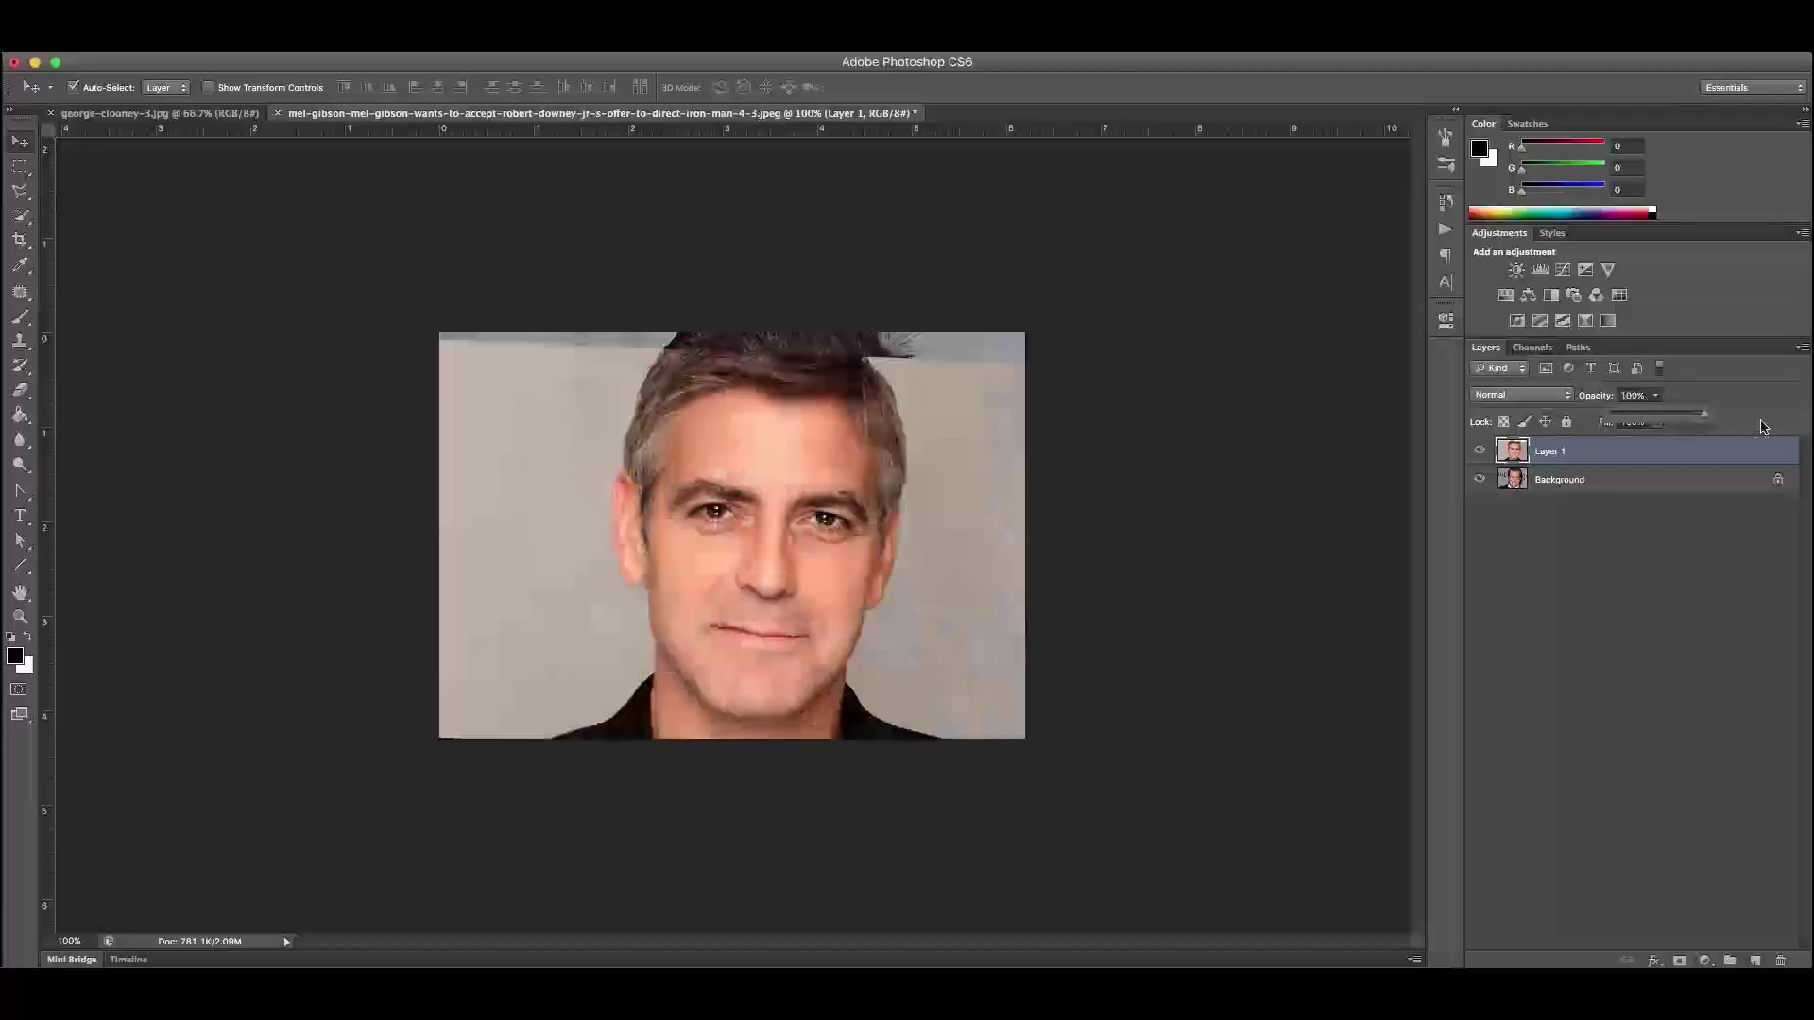
left_click(1549, 673)
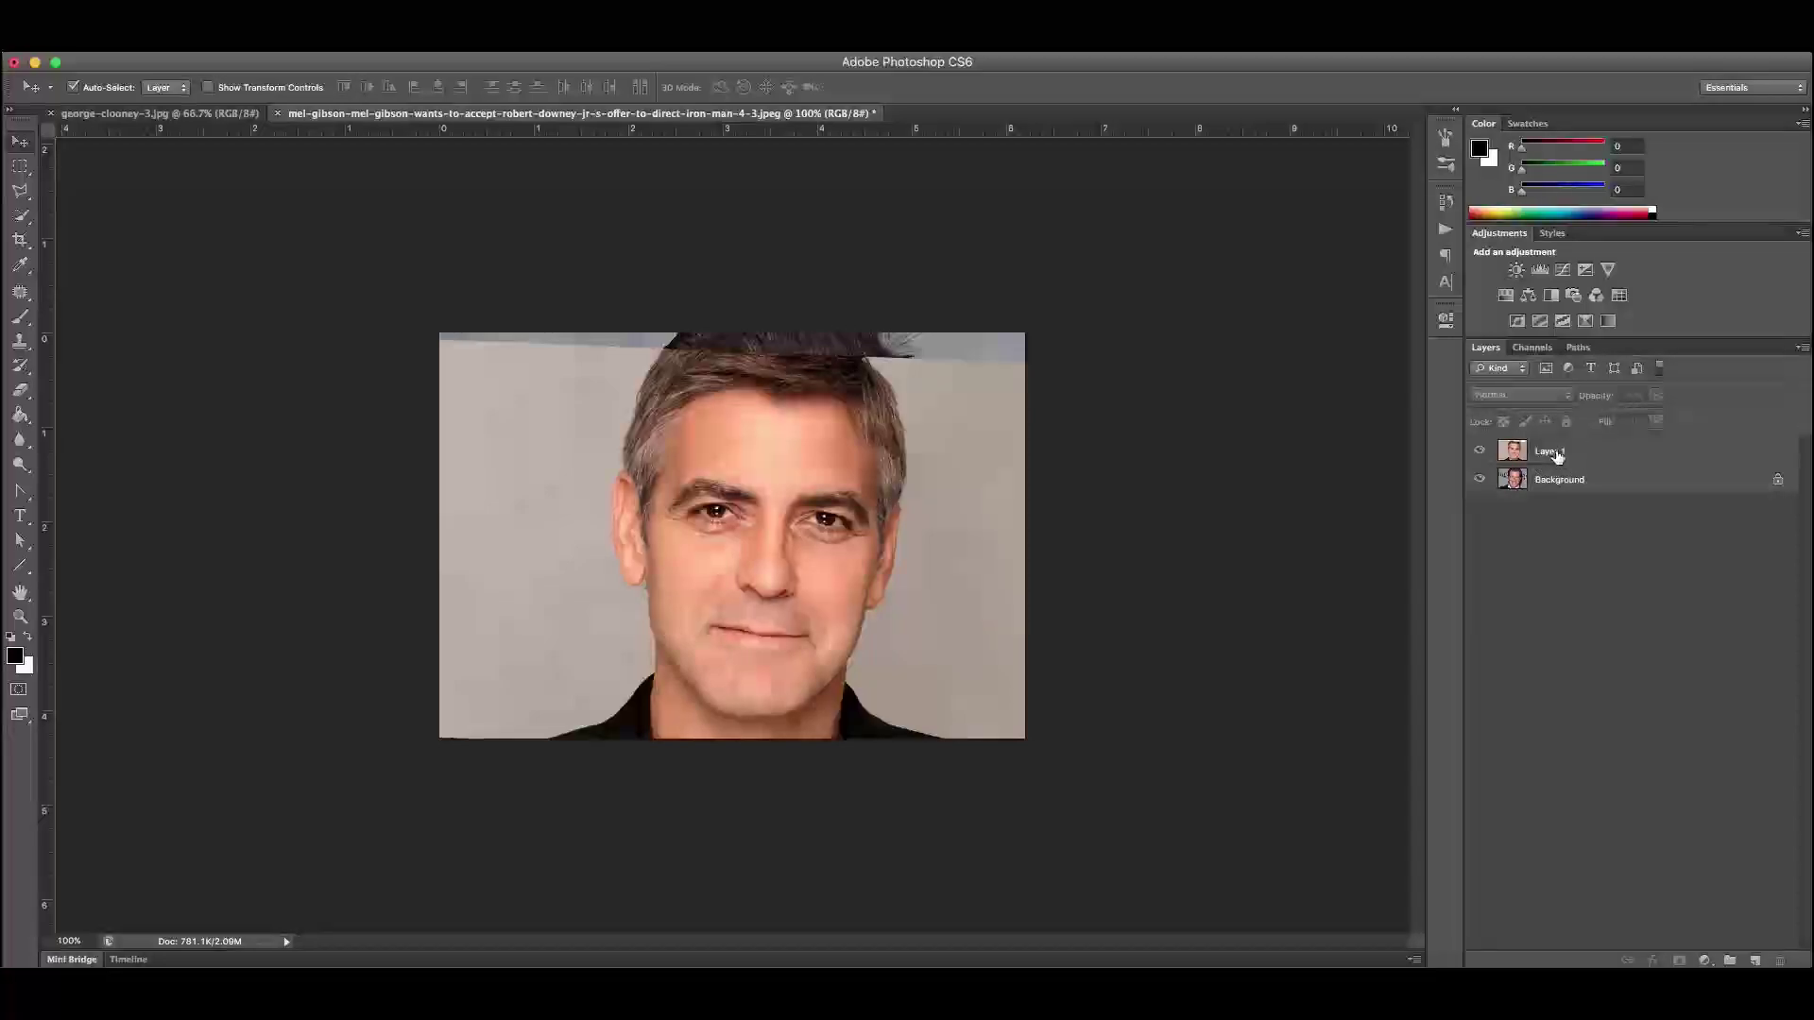
left_click(1556, 454)
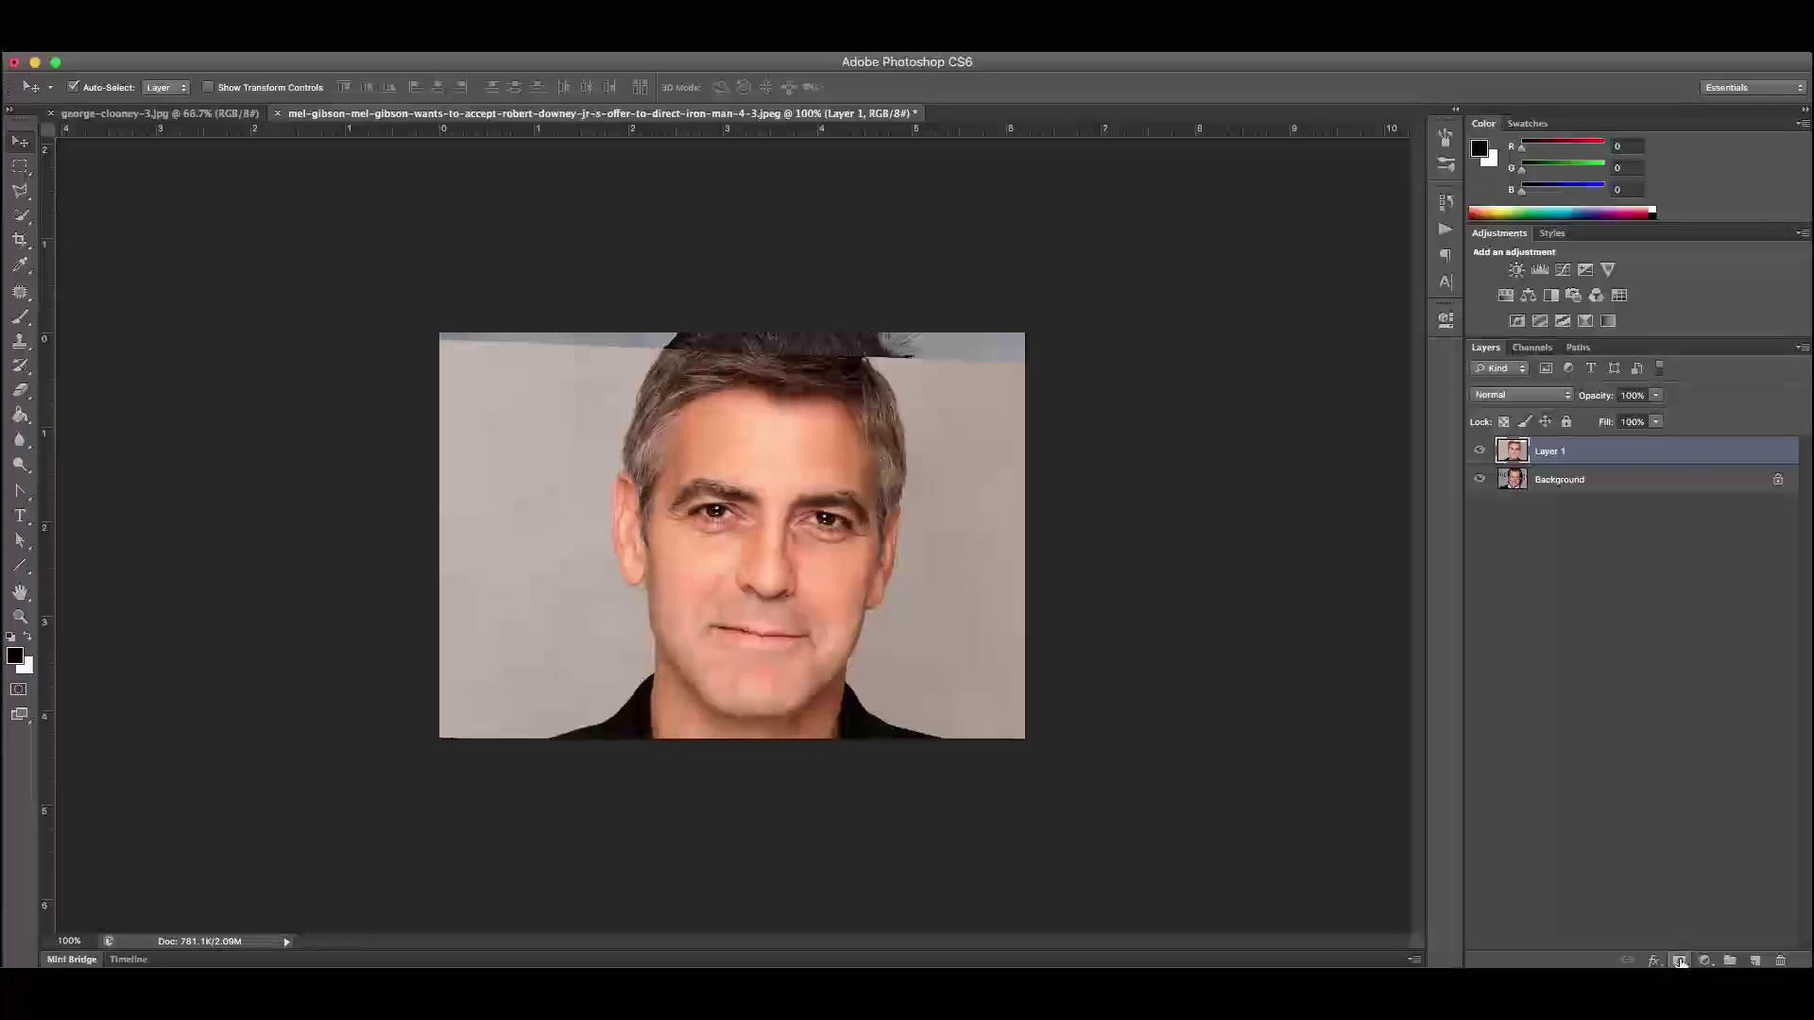
left_click(1680, 961)
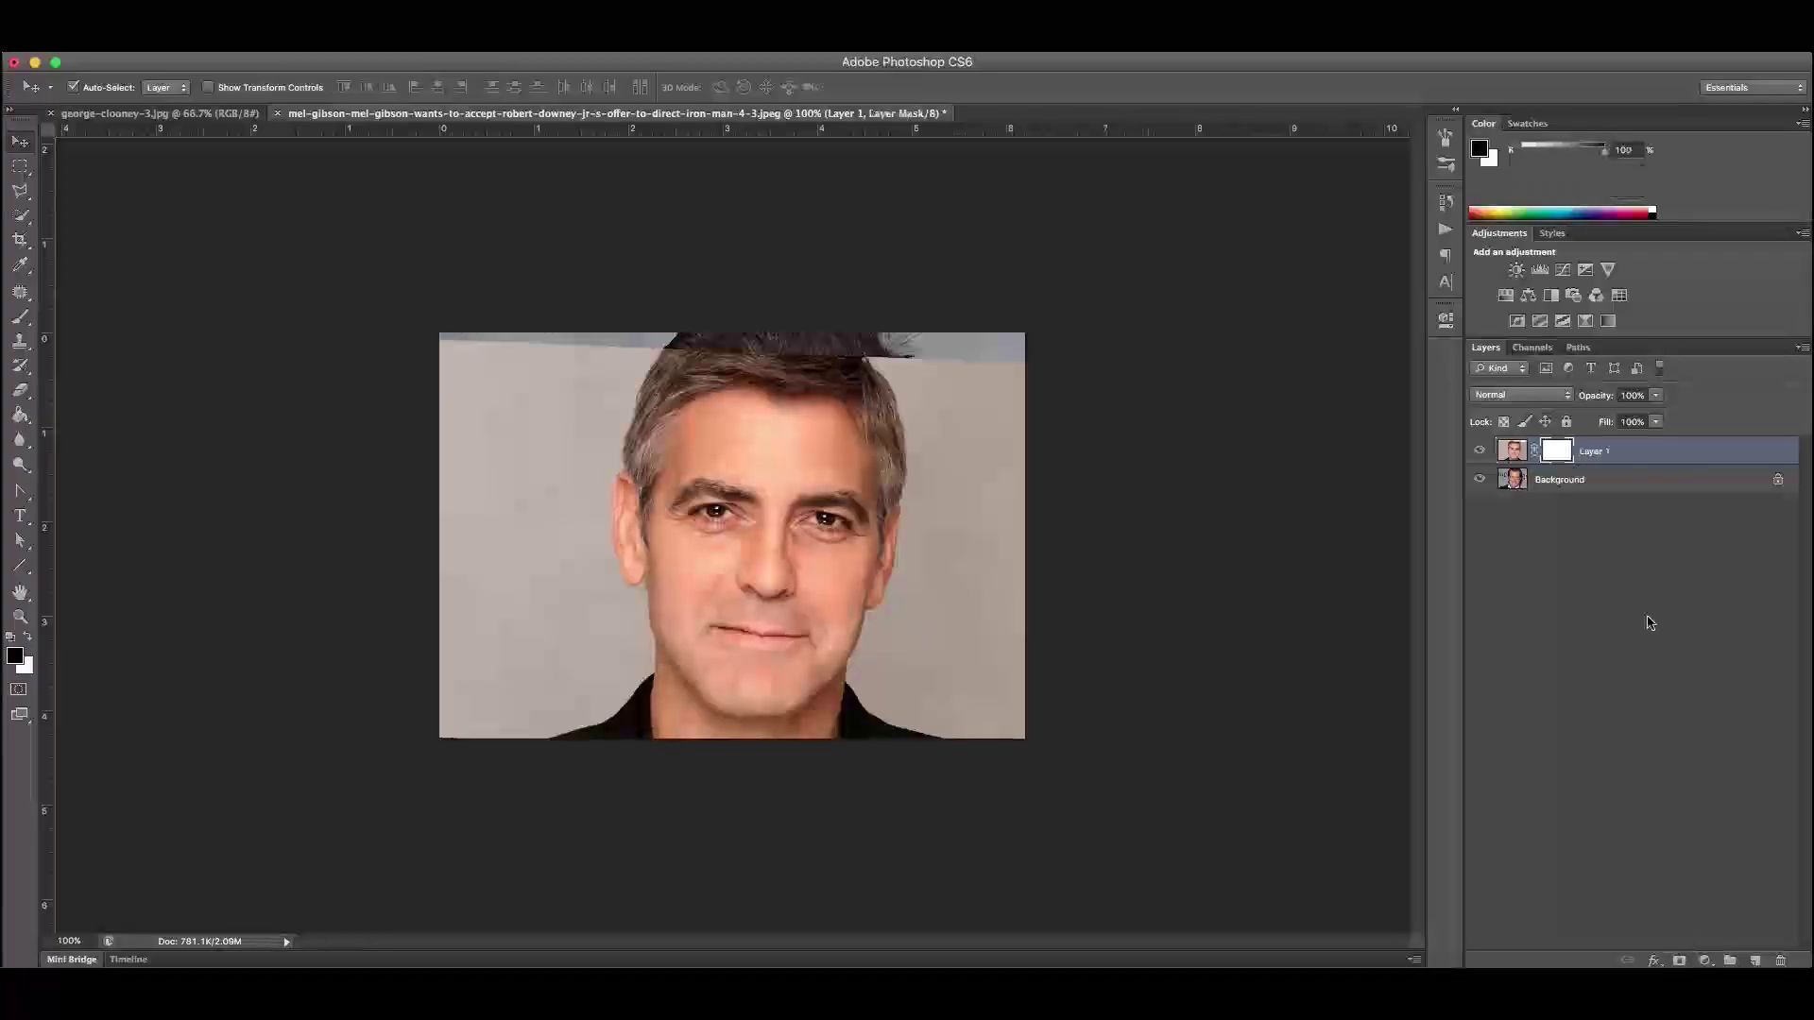
left_click(1480, 454)
left_click(1480, 453)
left_click(1480, 453)
left_click(1480, 453)
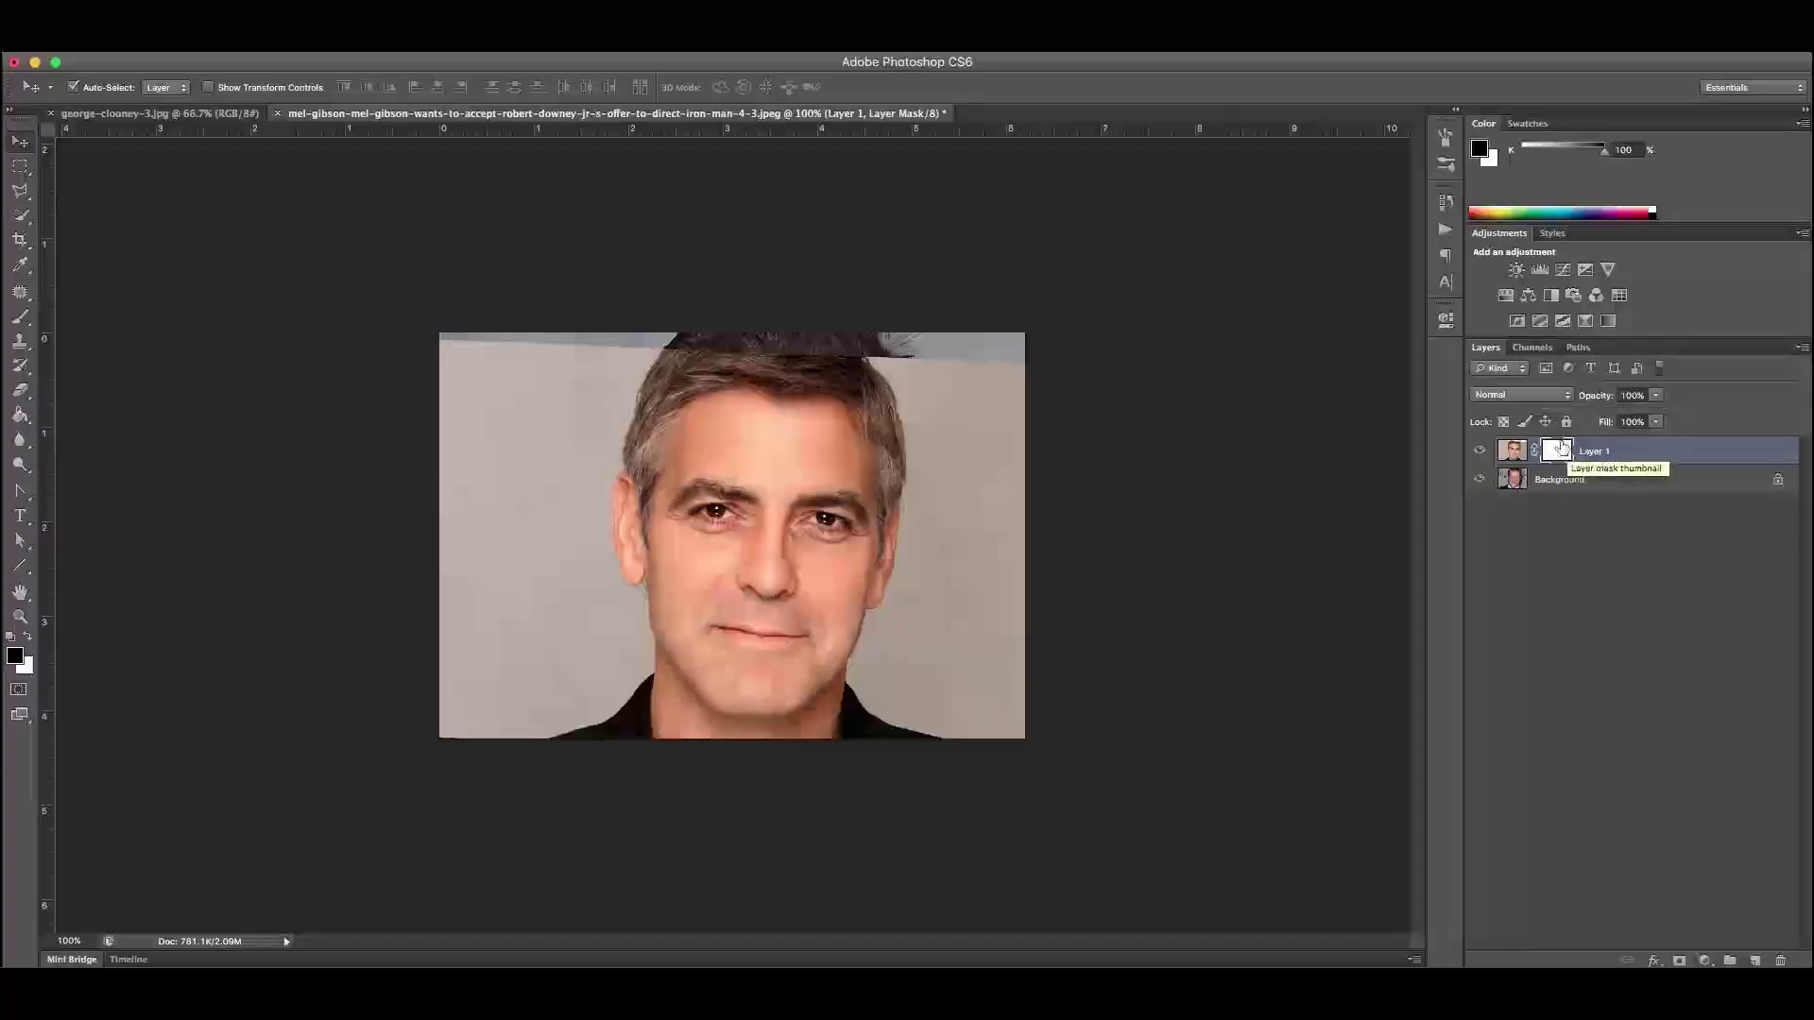
left_click(1512, 450)
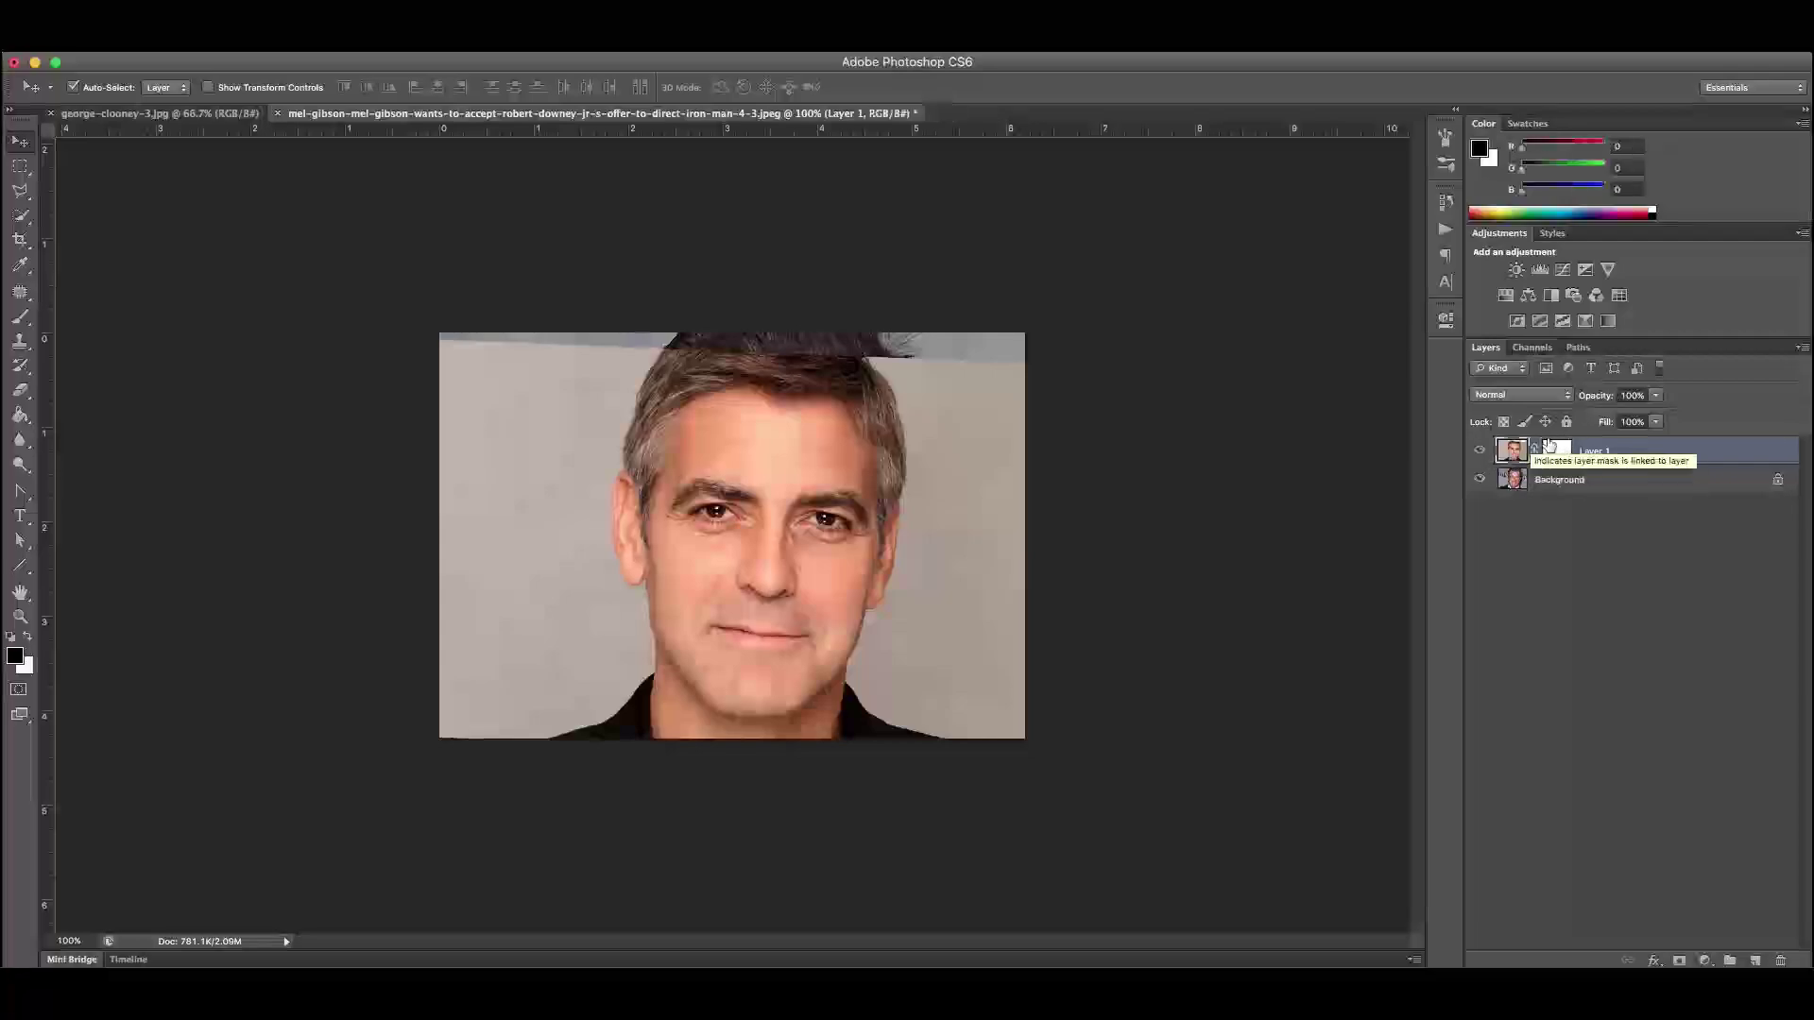
left_click(1554, 450)
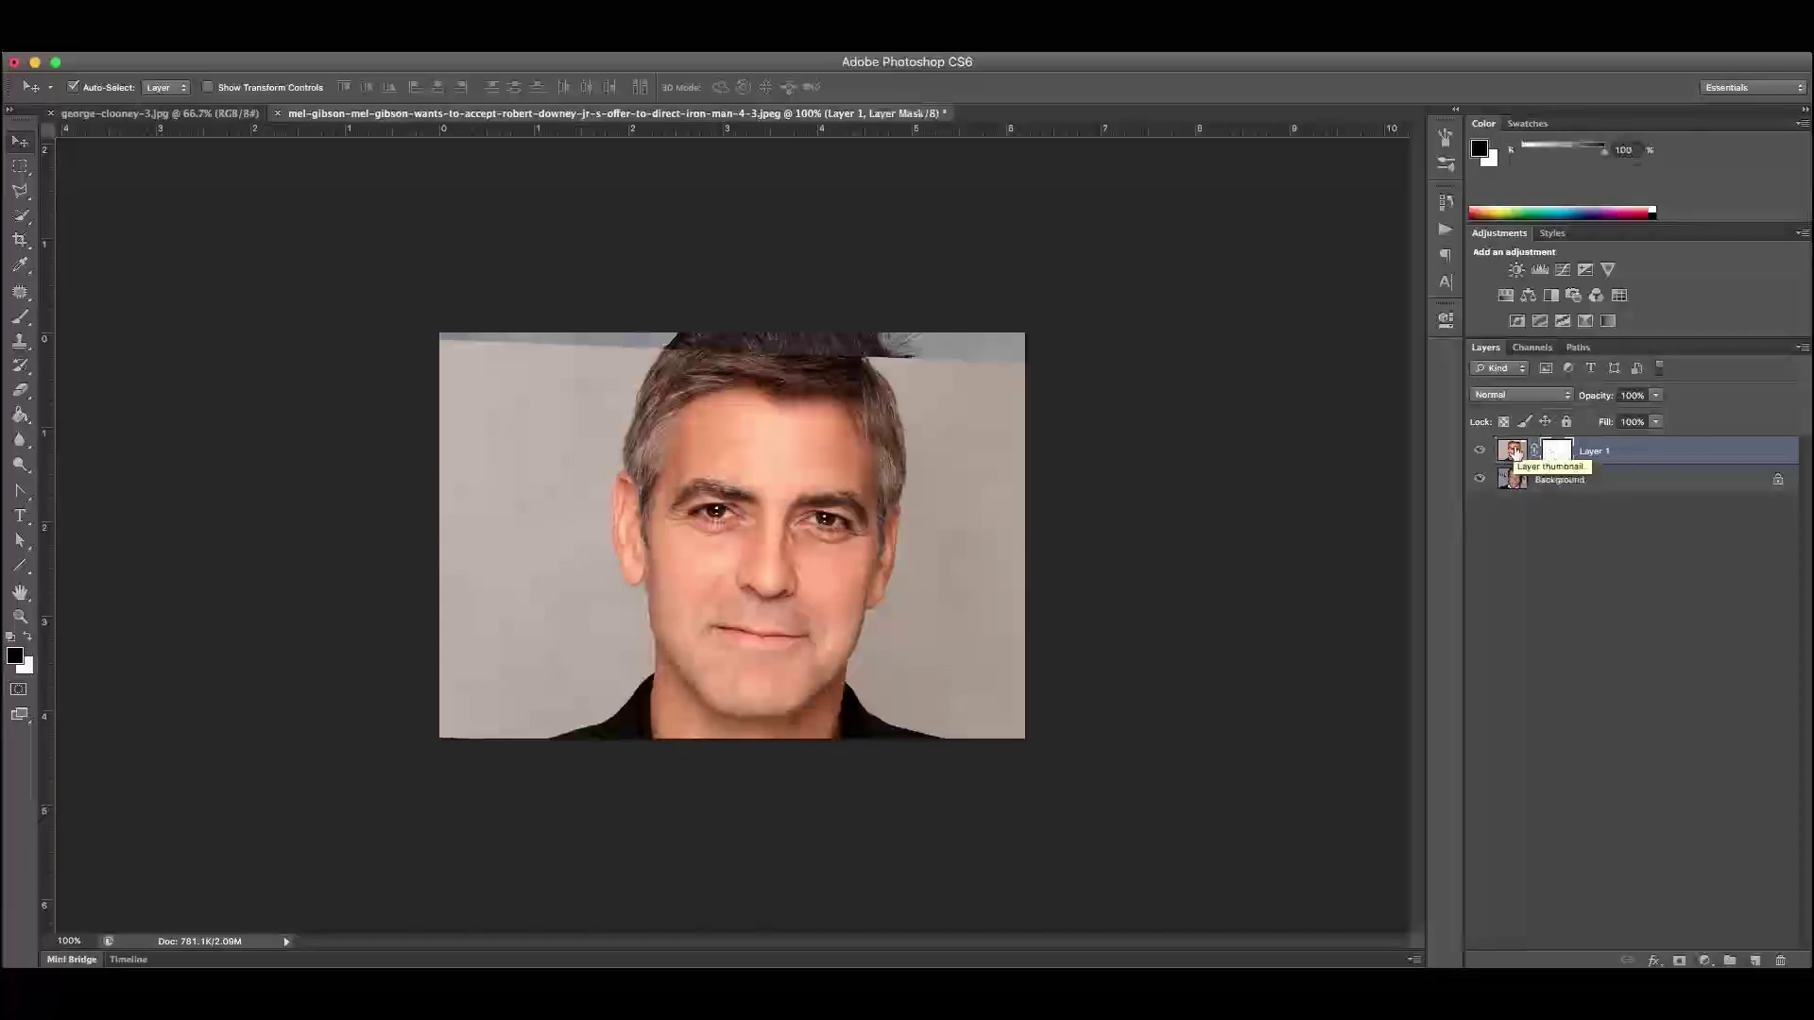
left_click(1511, 450)
left_click(1553, 451)
left_click(1512, 450)
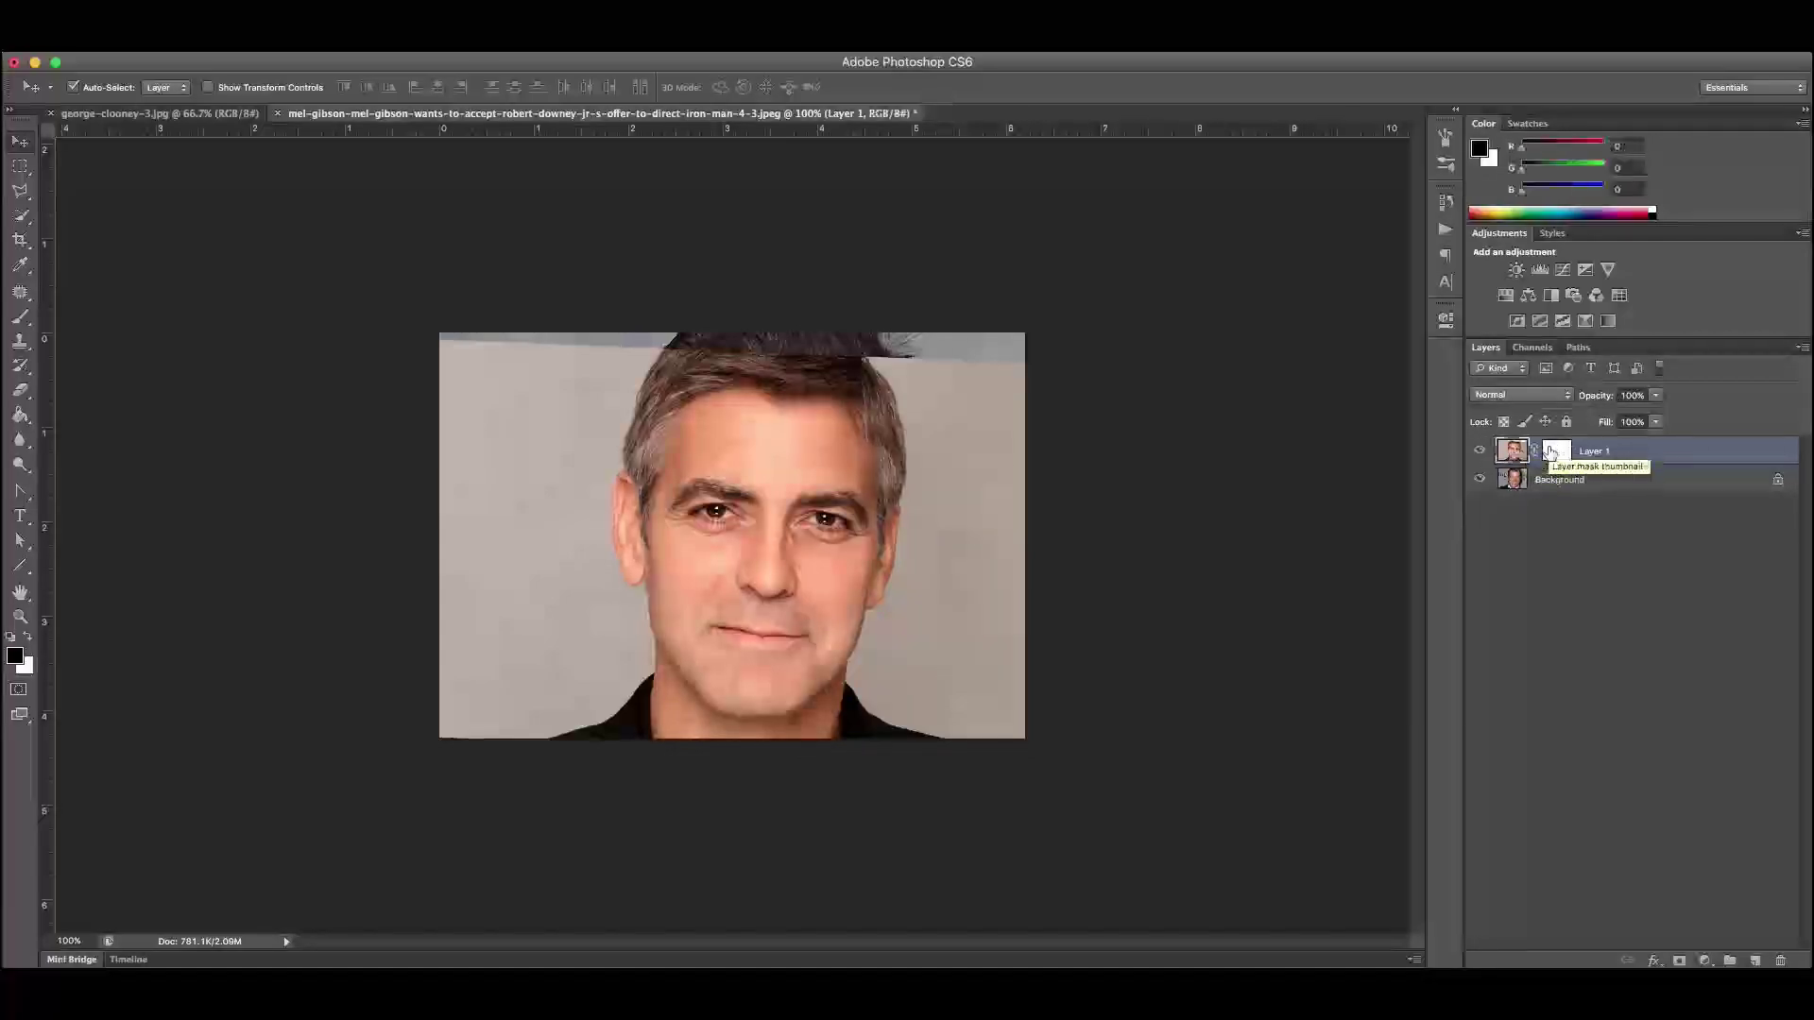
left_click(1553, 454)
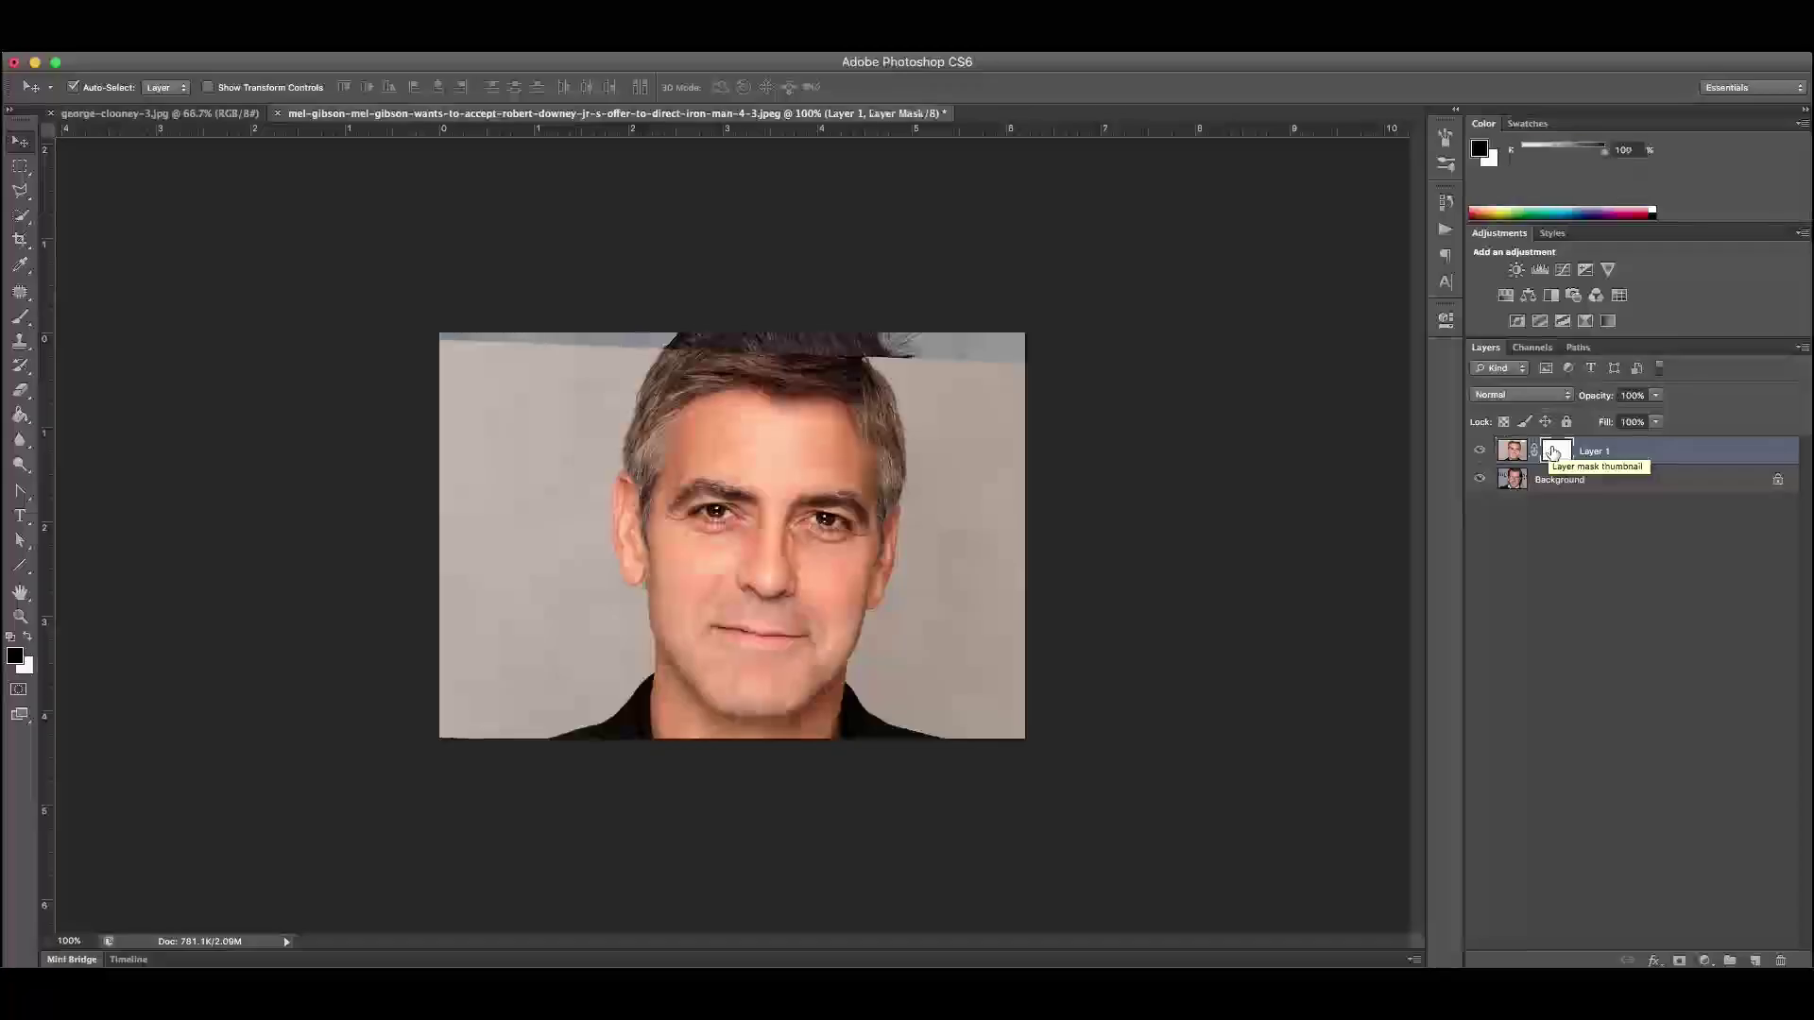
left_click(23, 314)
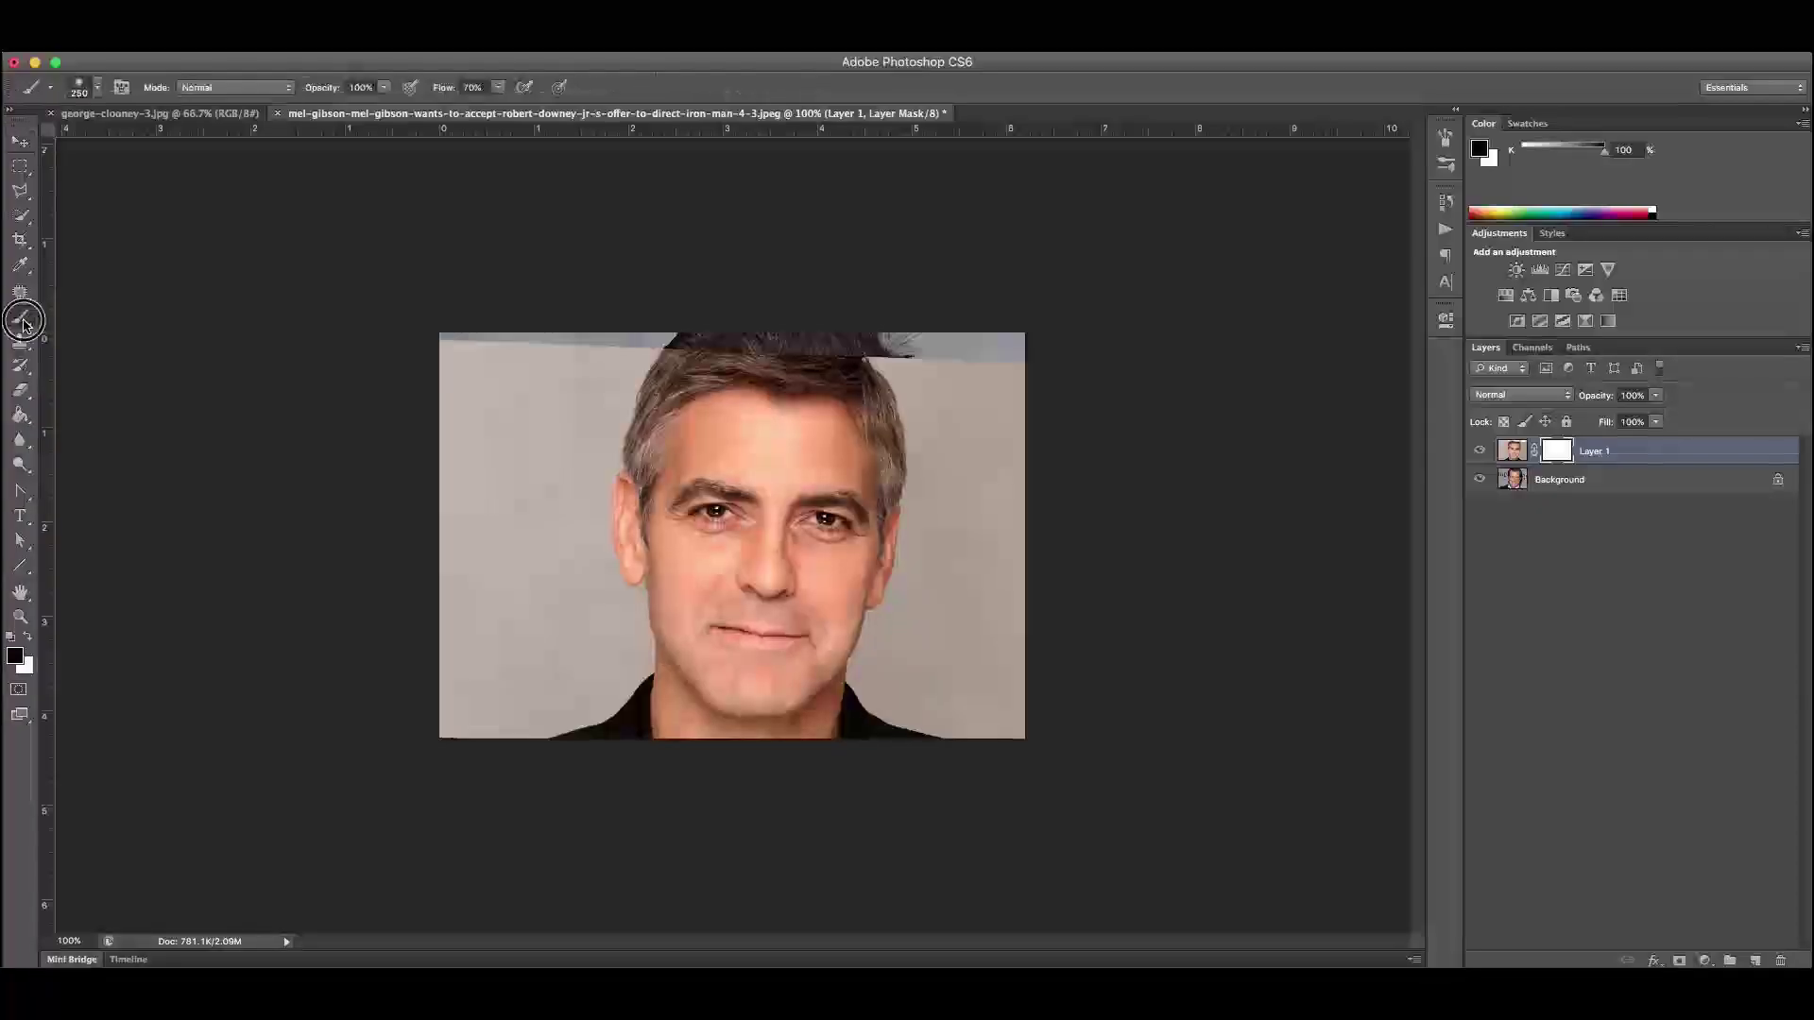
Choose the Brush tool with a Soft Round 250 px preset and open the black foreground colour picker
left_click(24, 318)
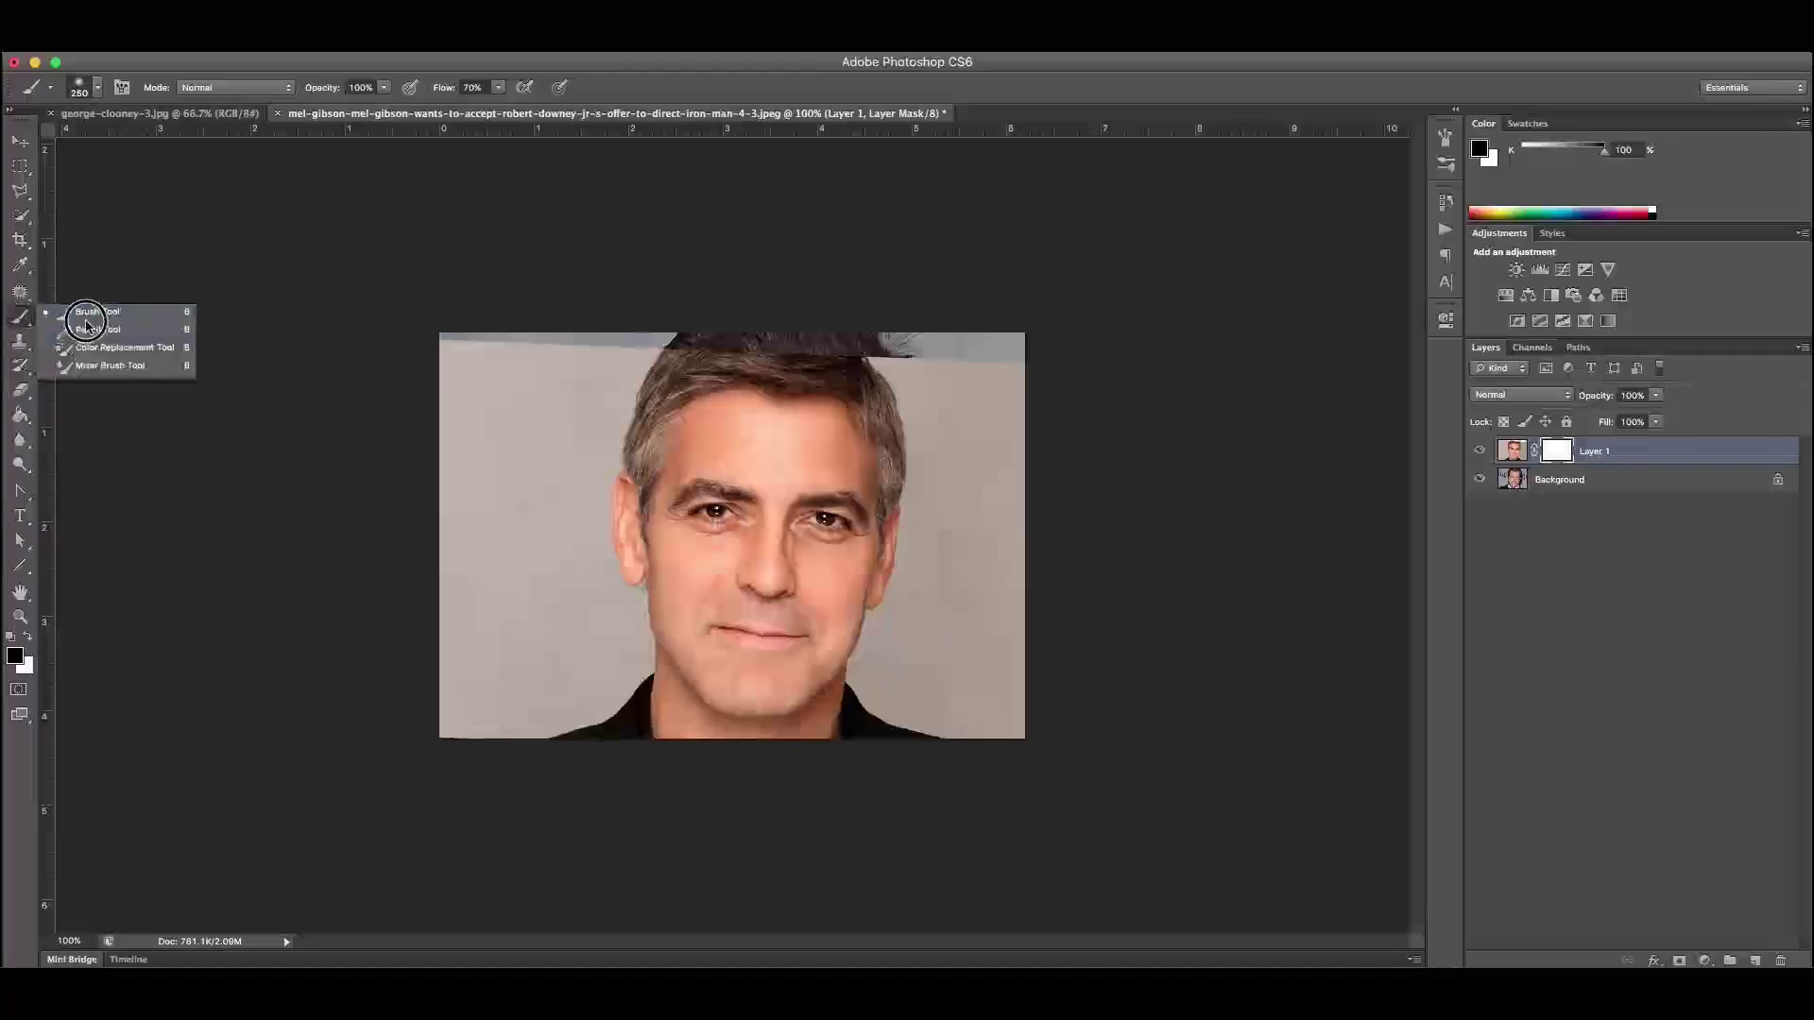
left_click(90, 316)
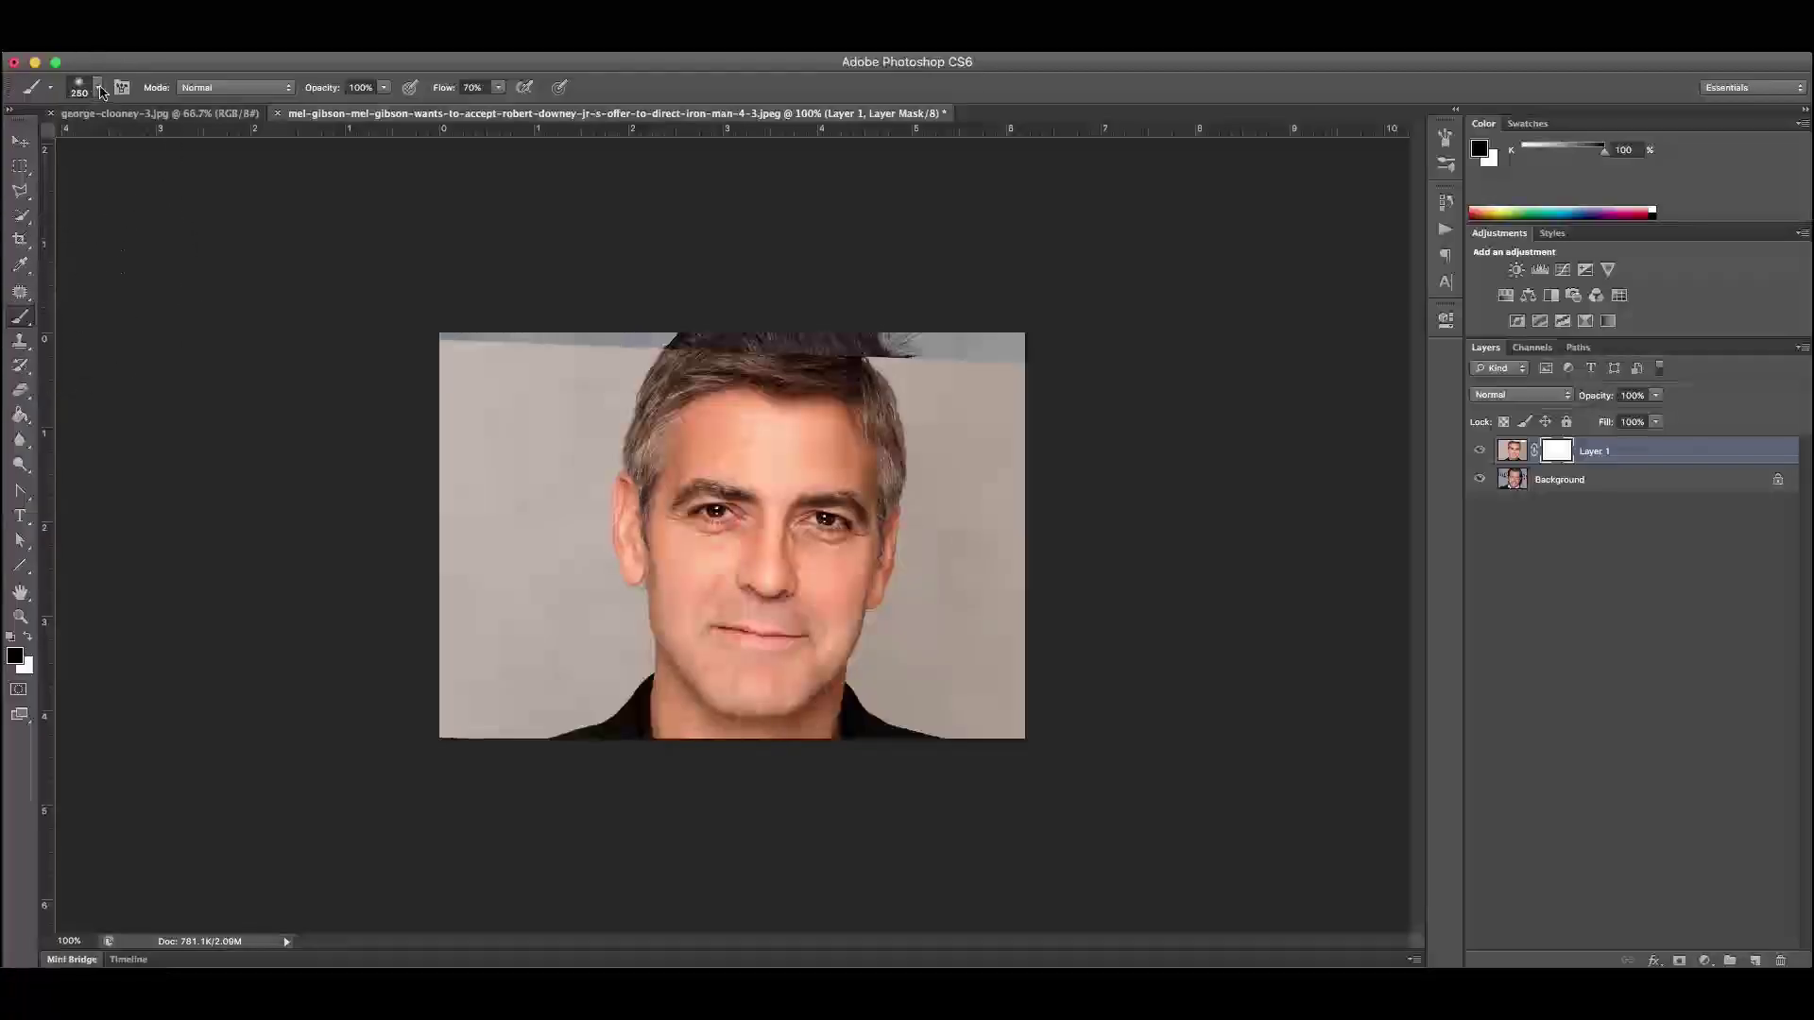
left_click(99, 88)
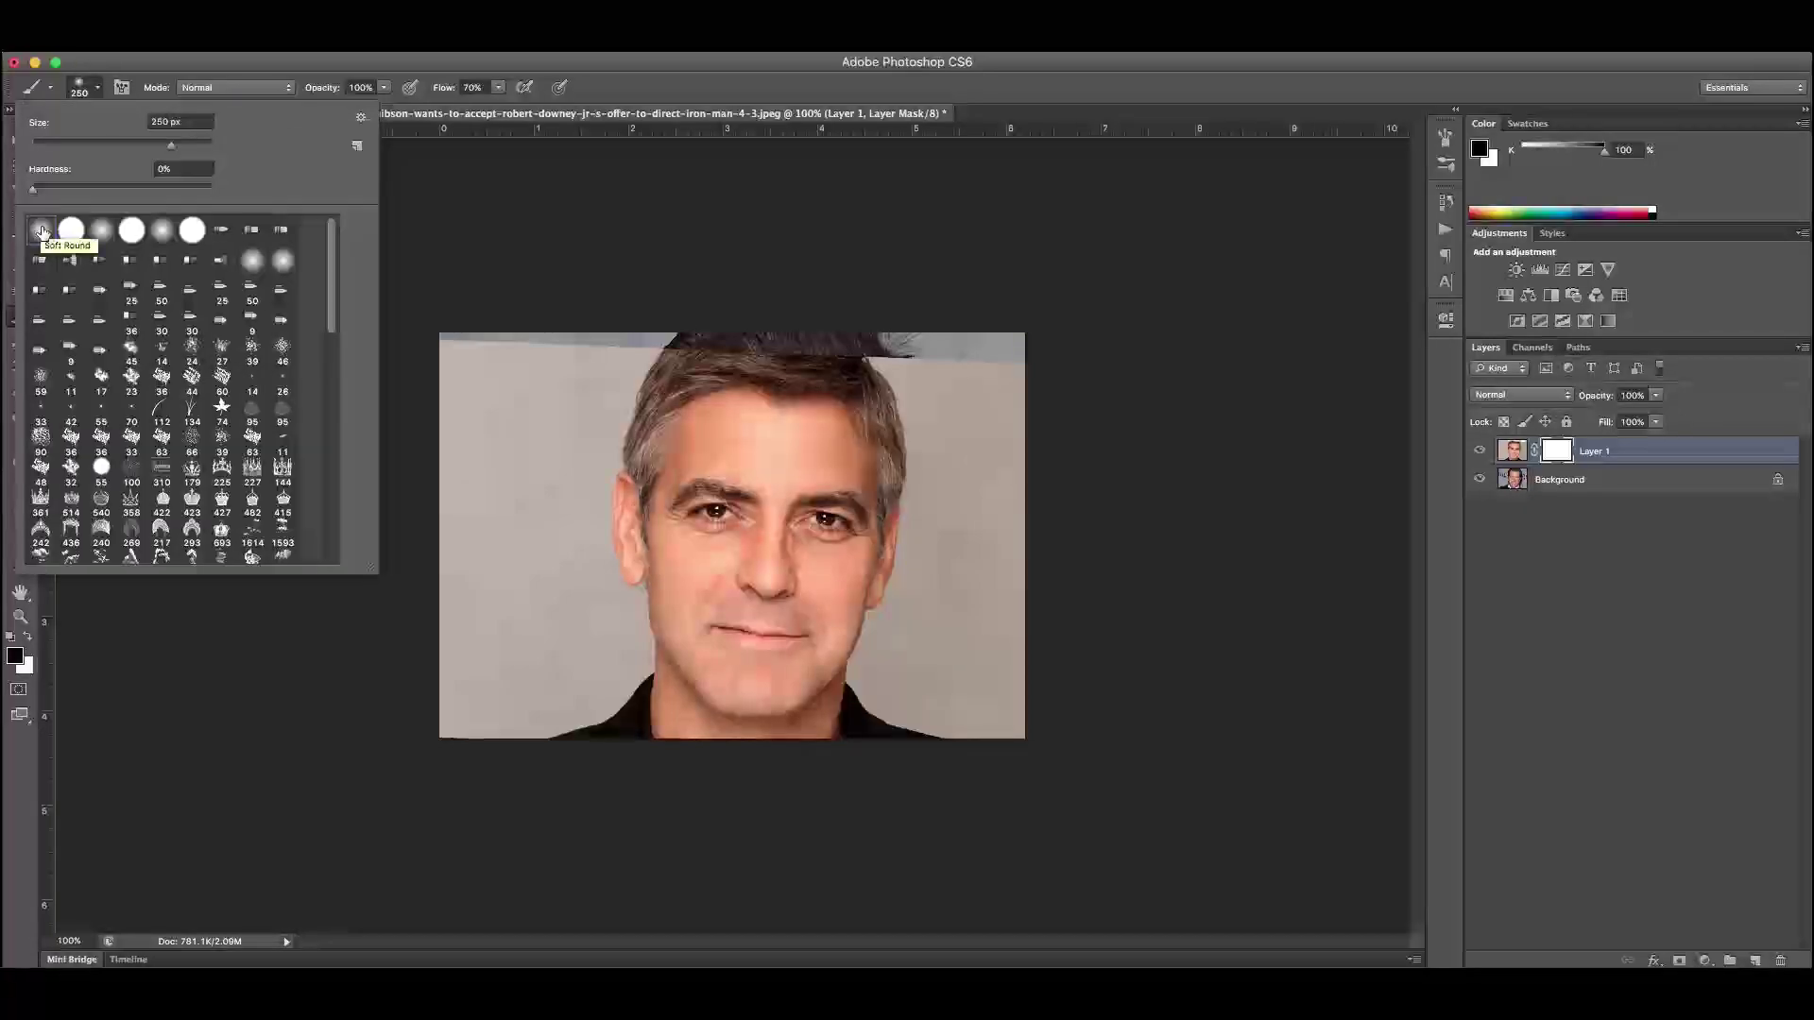
left_click(159, 74)
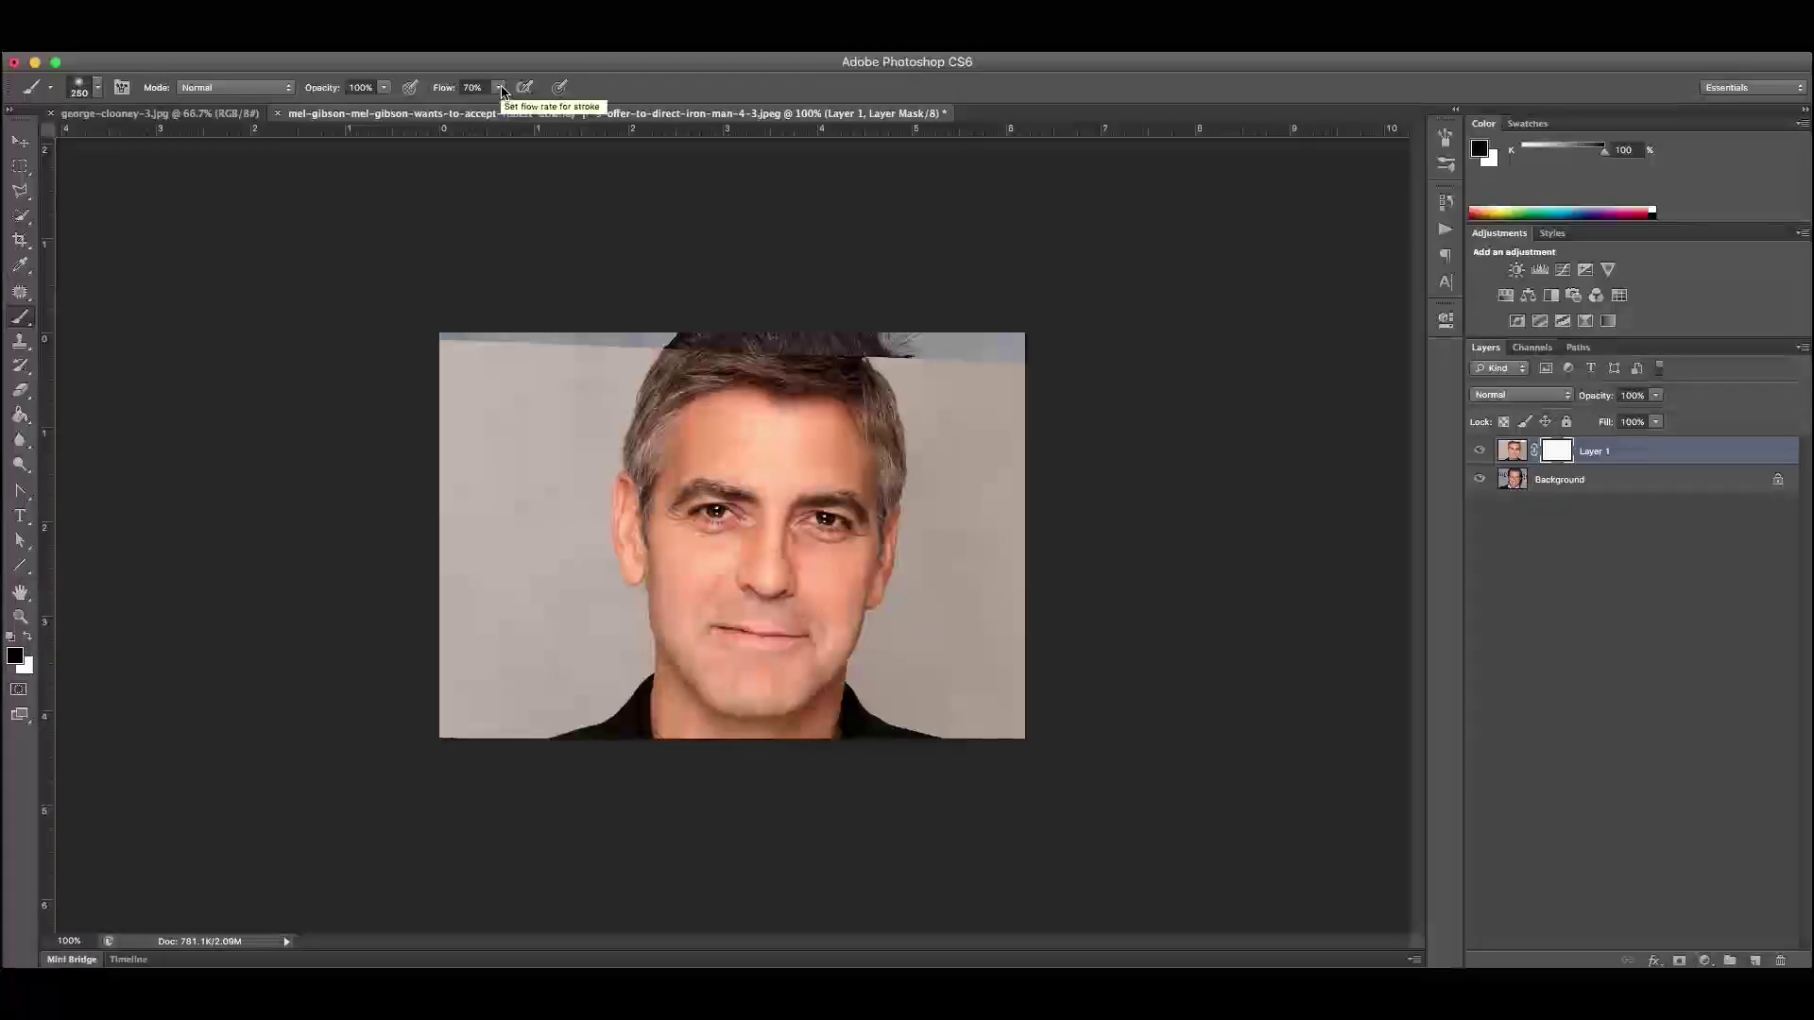
left_click(351, 90)
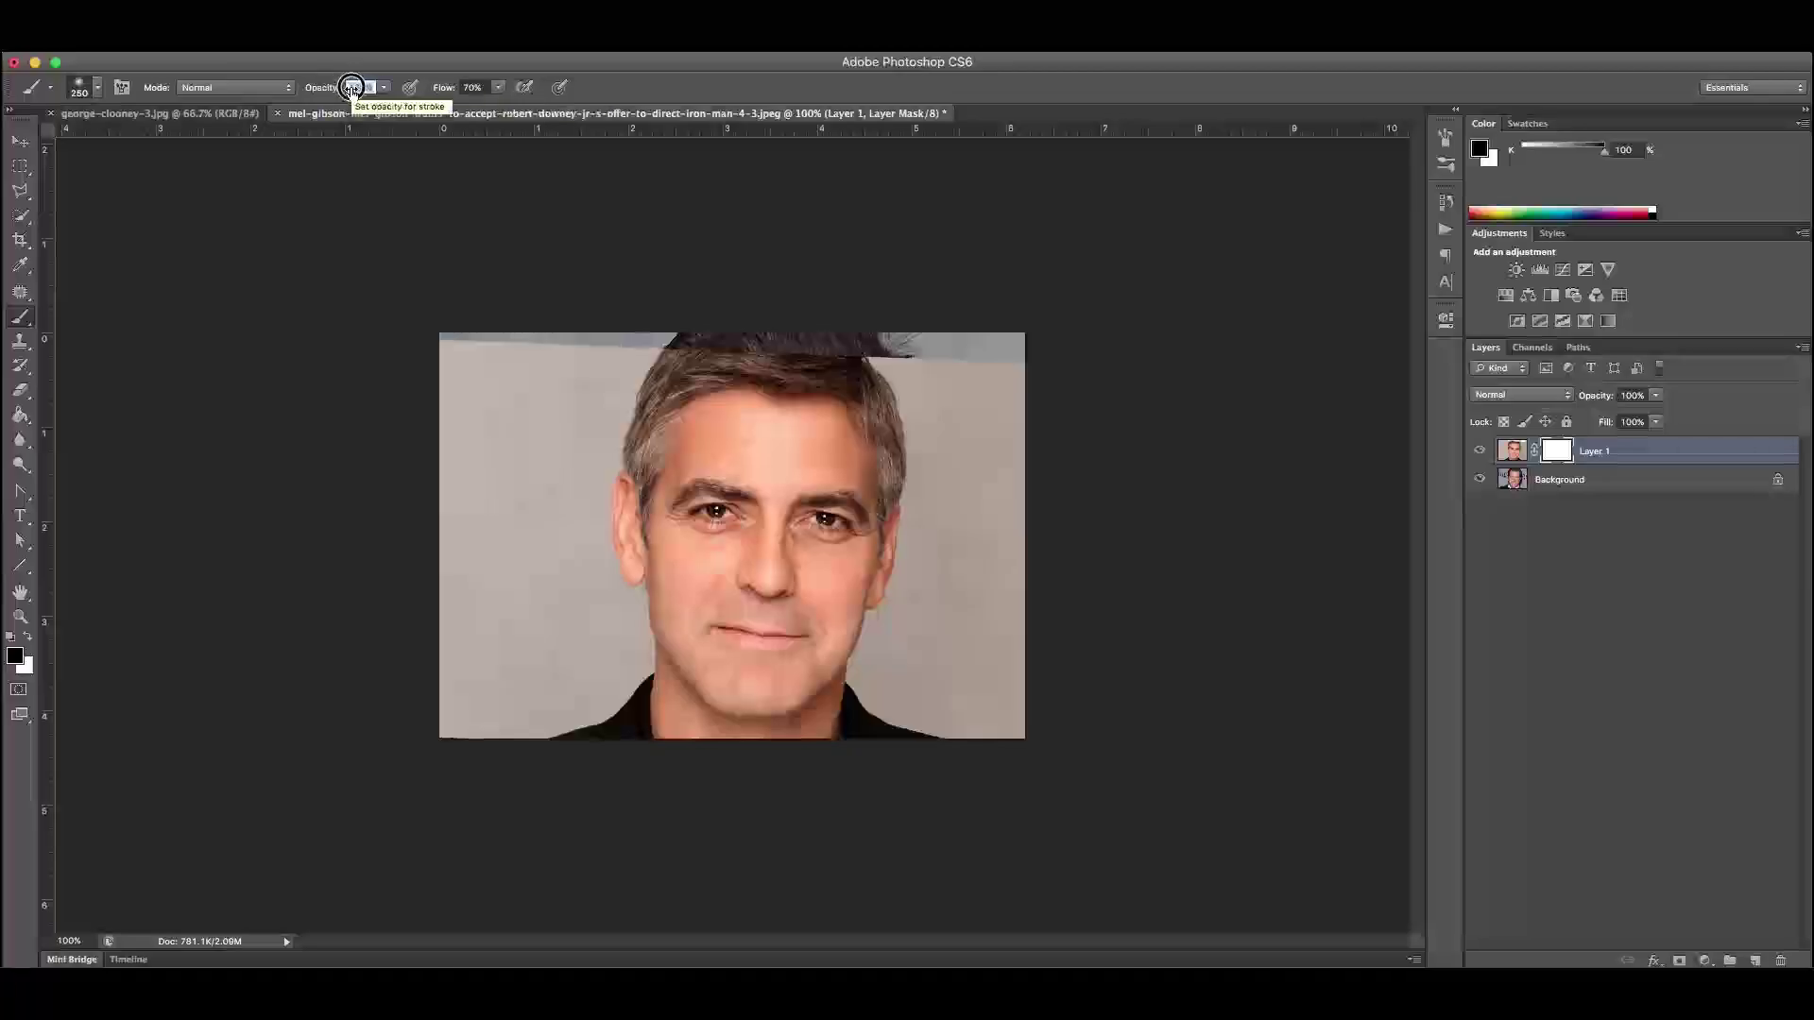
left_click(19, 651)
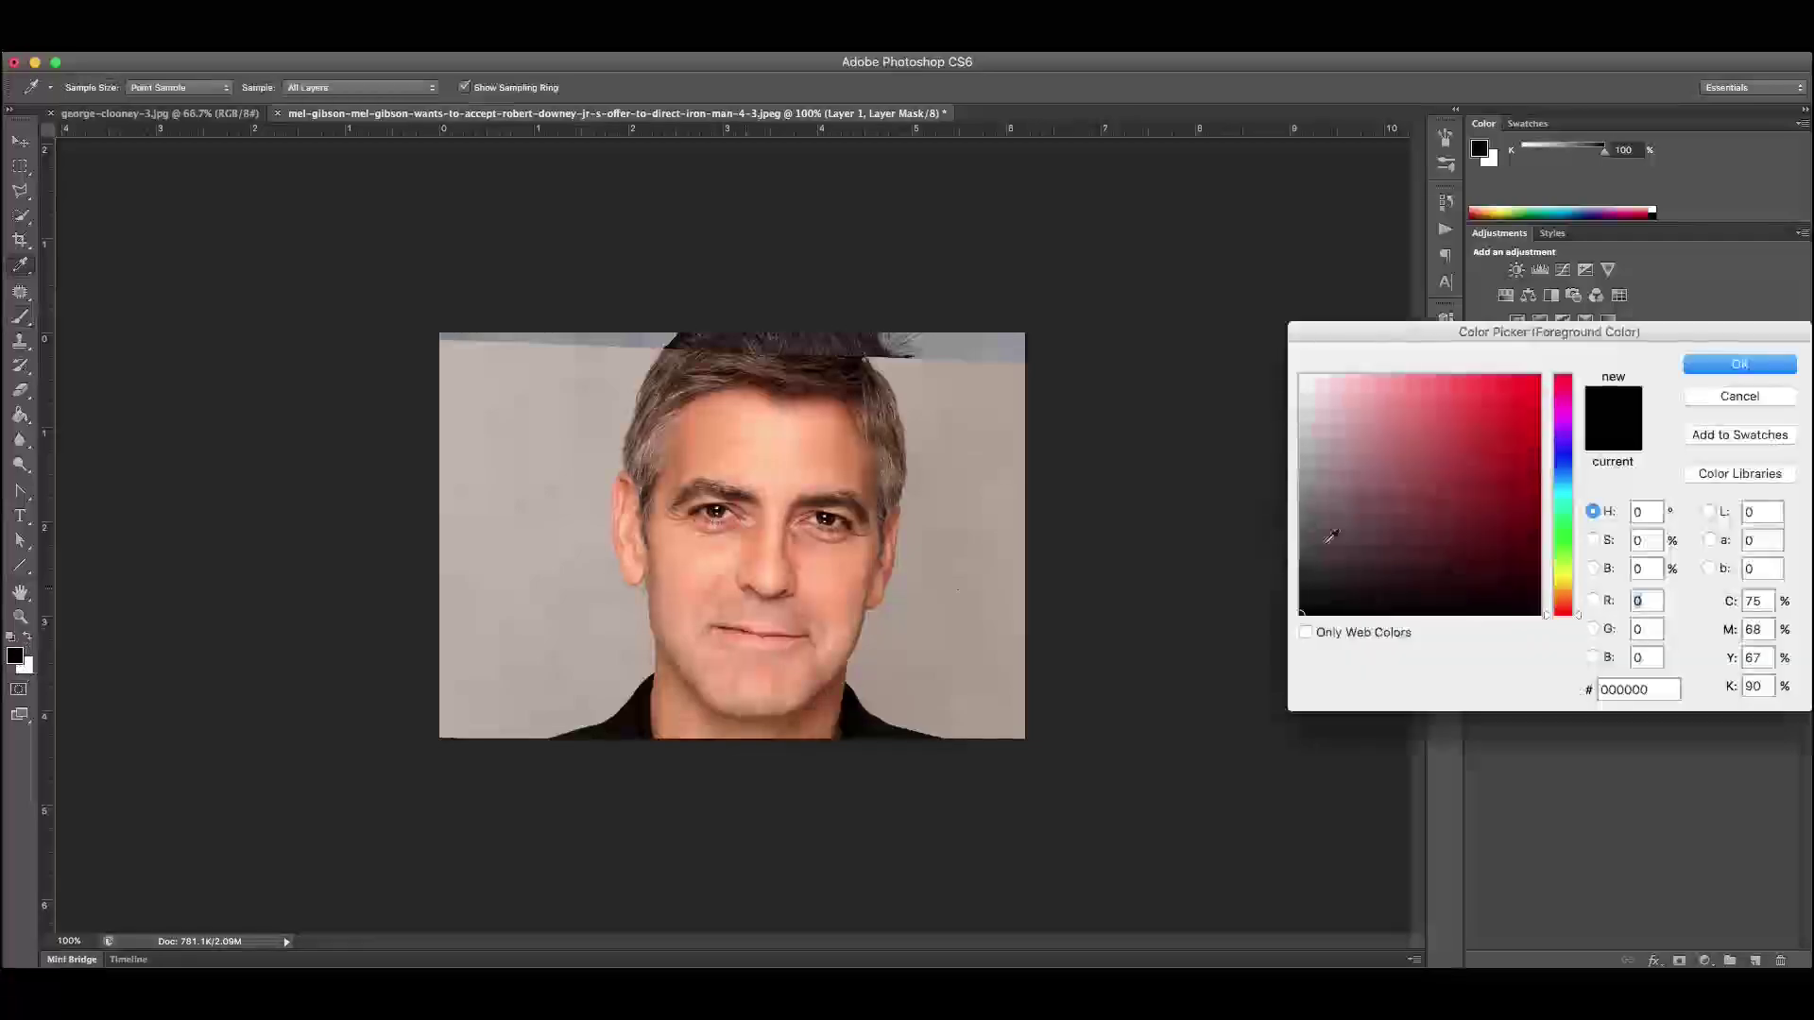
Keep black as foreground, shrink the brush to 100 px, and mask the pasted photo left of the head
left_click(1708, 393)
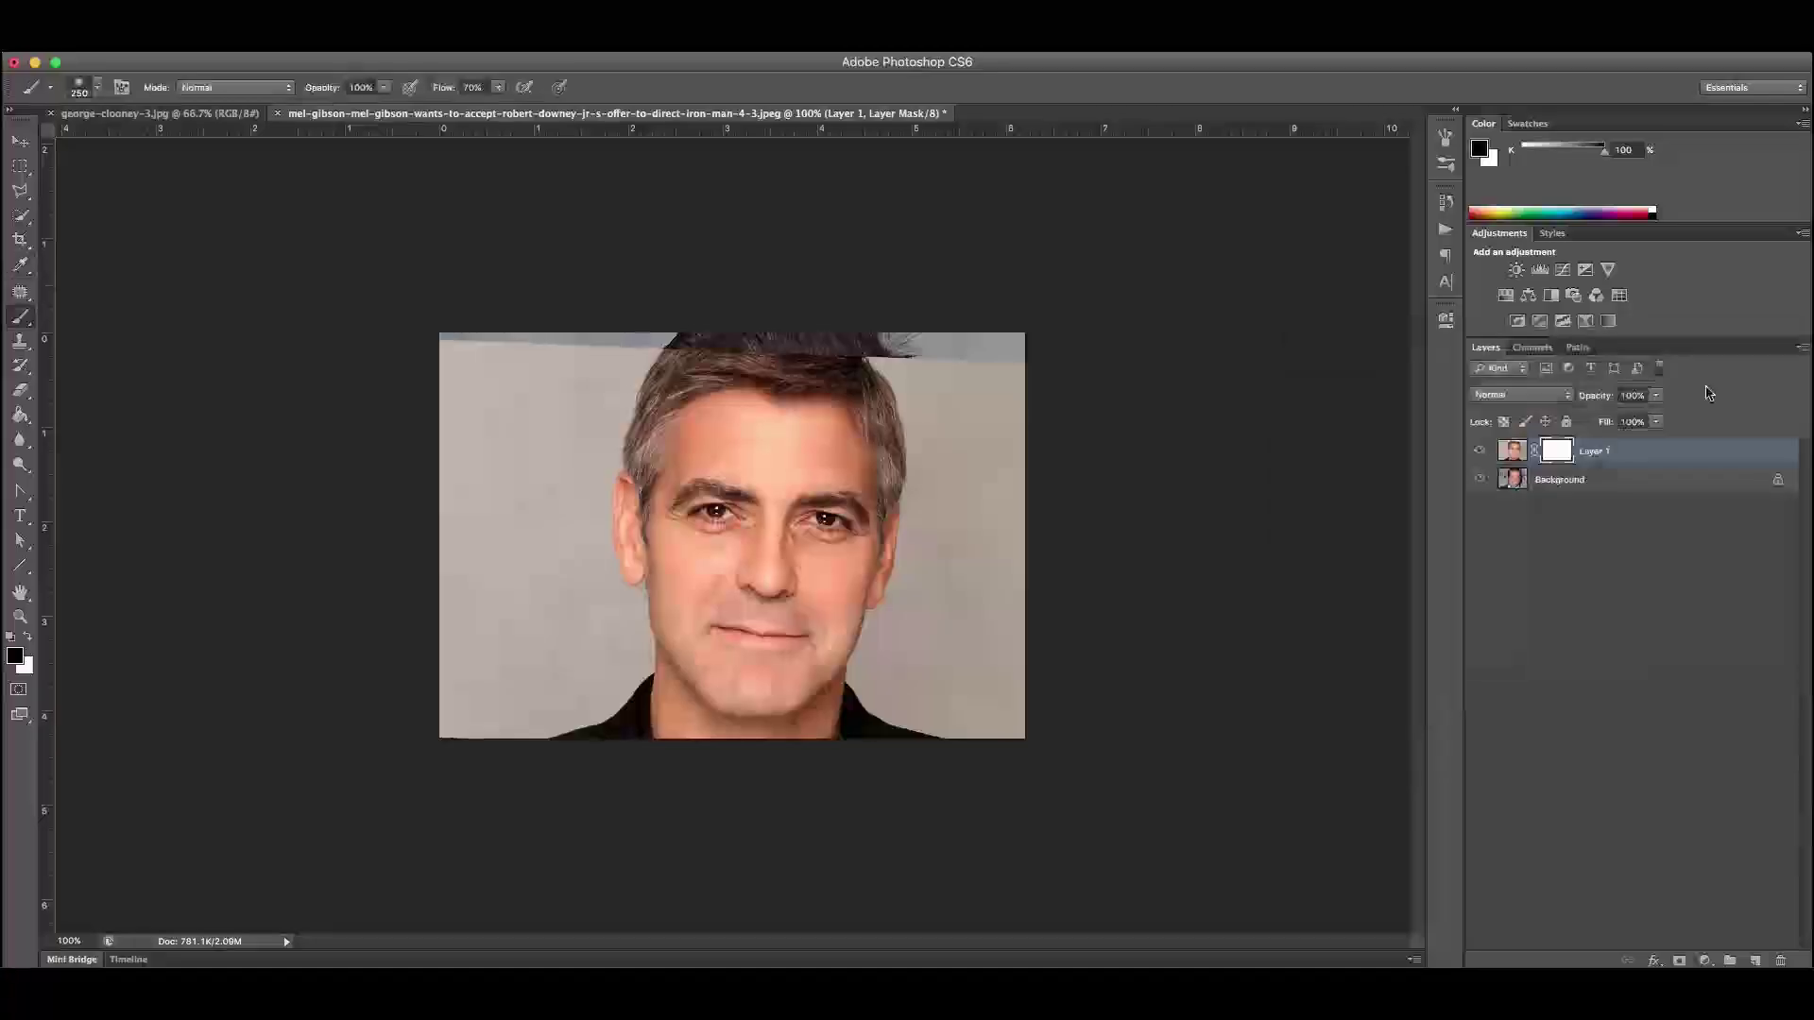
left_click(25, 641)
left_click(26, 640)
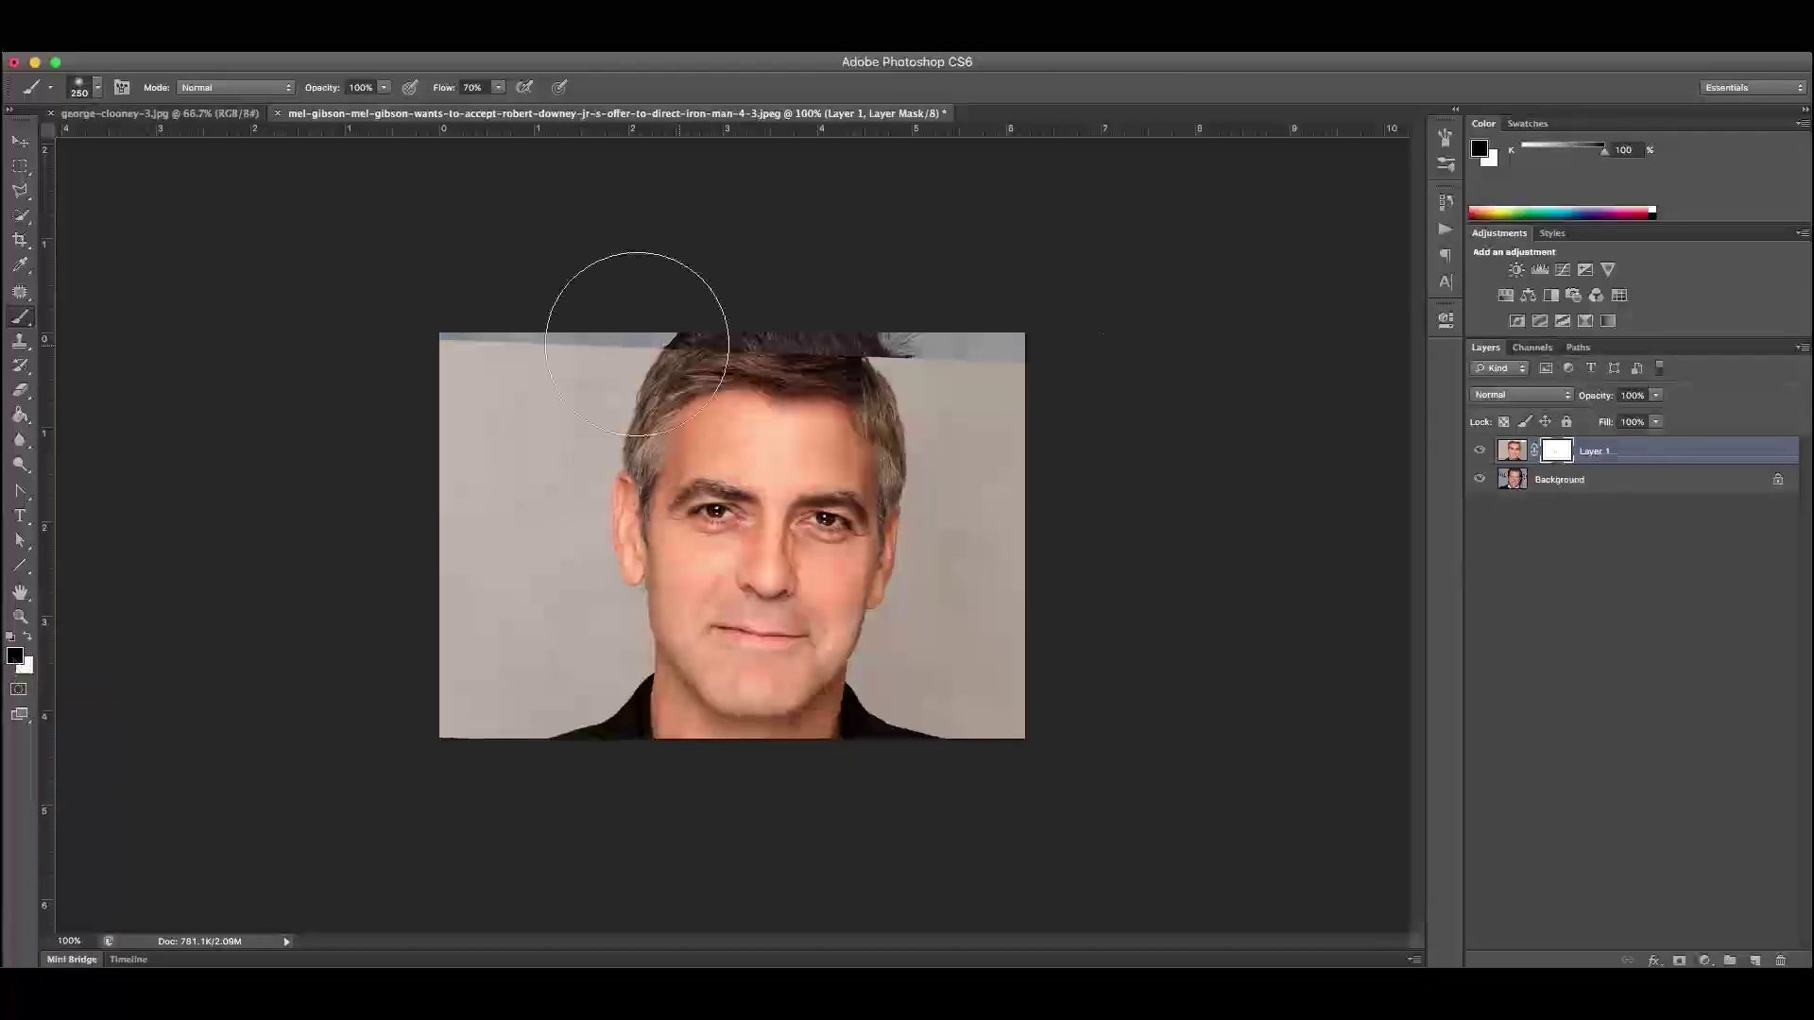
key("bracketleft")
key("bracketleft")
key("bracketleft")
key("bracketleft")
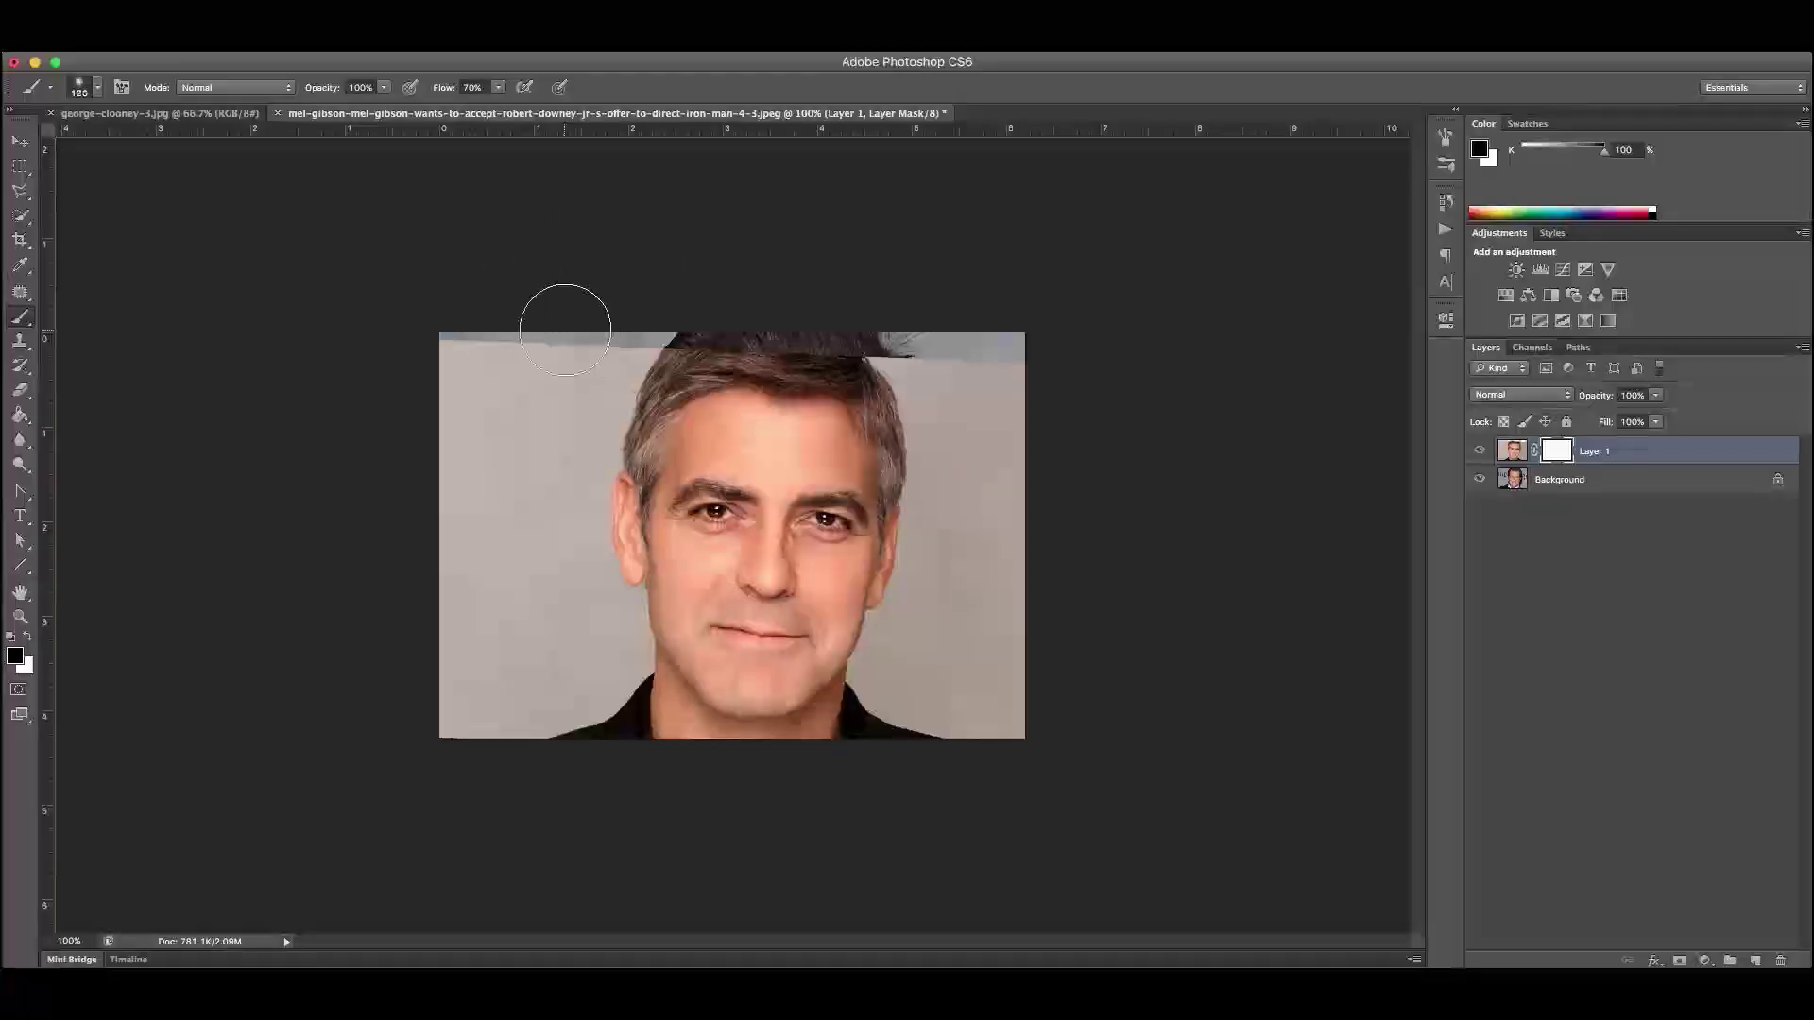
key("bracketleft")
left_click(97, 89)
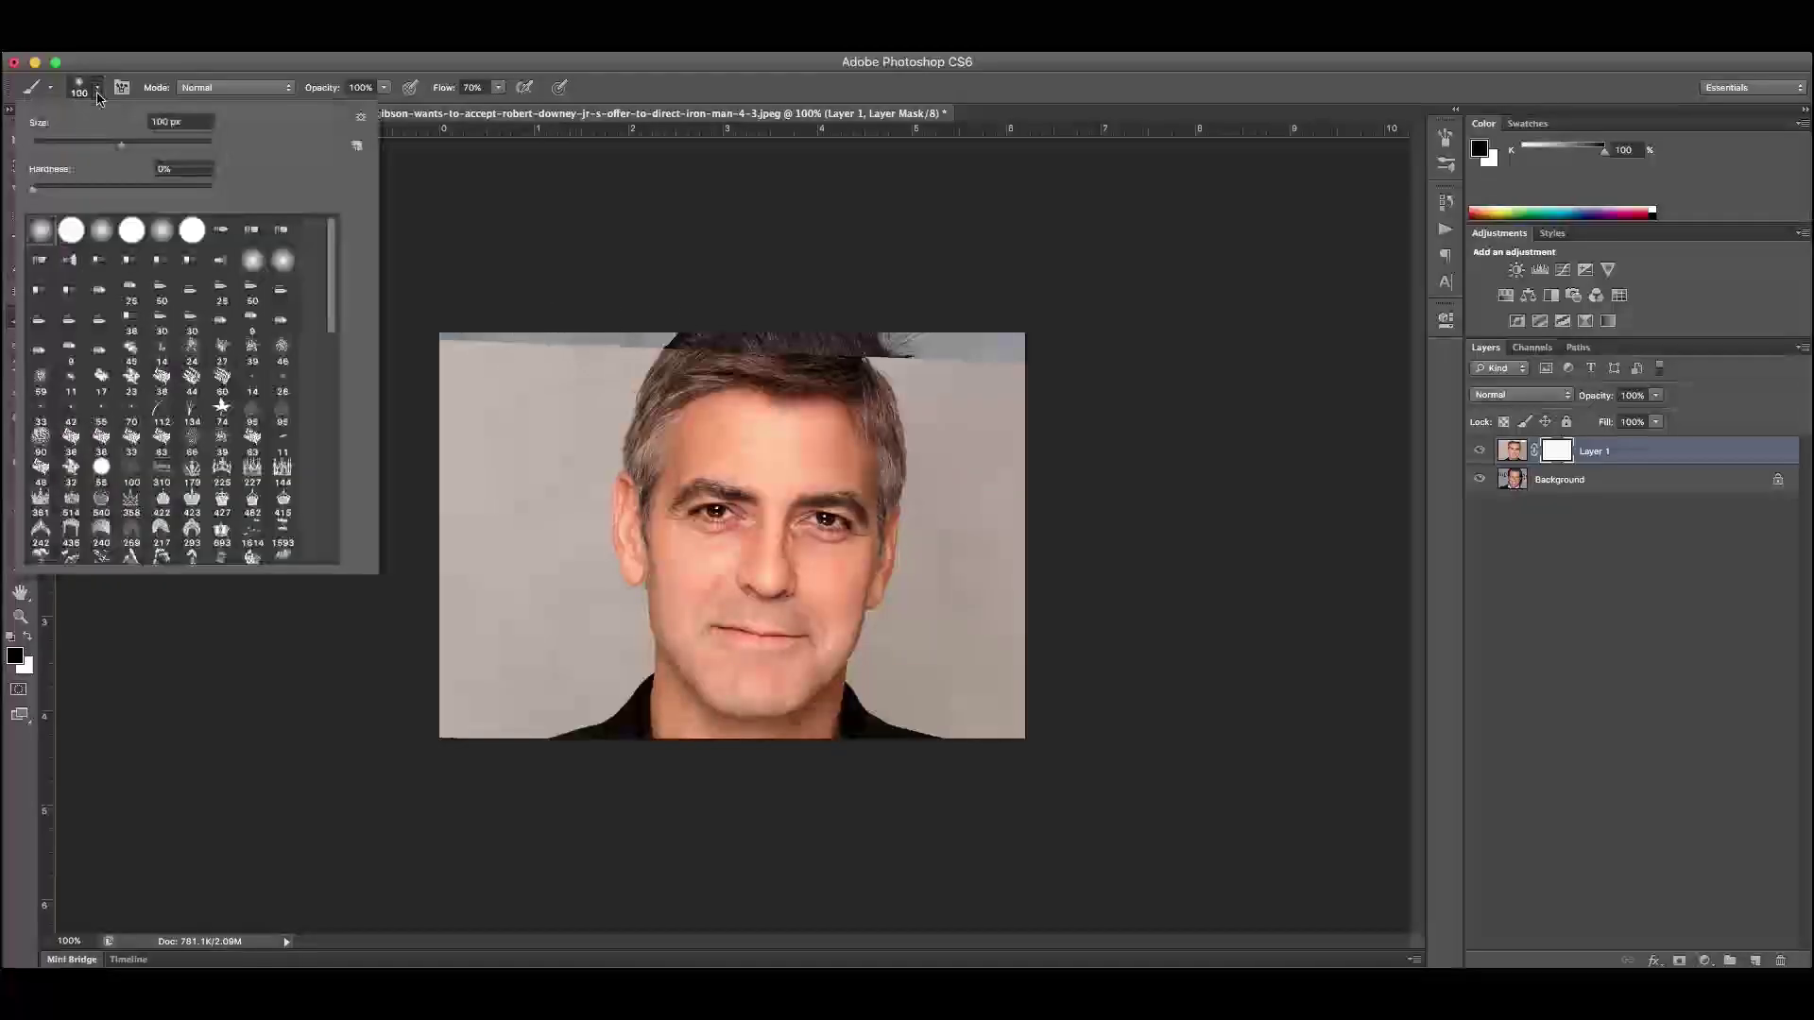
left_click(148, 94)
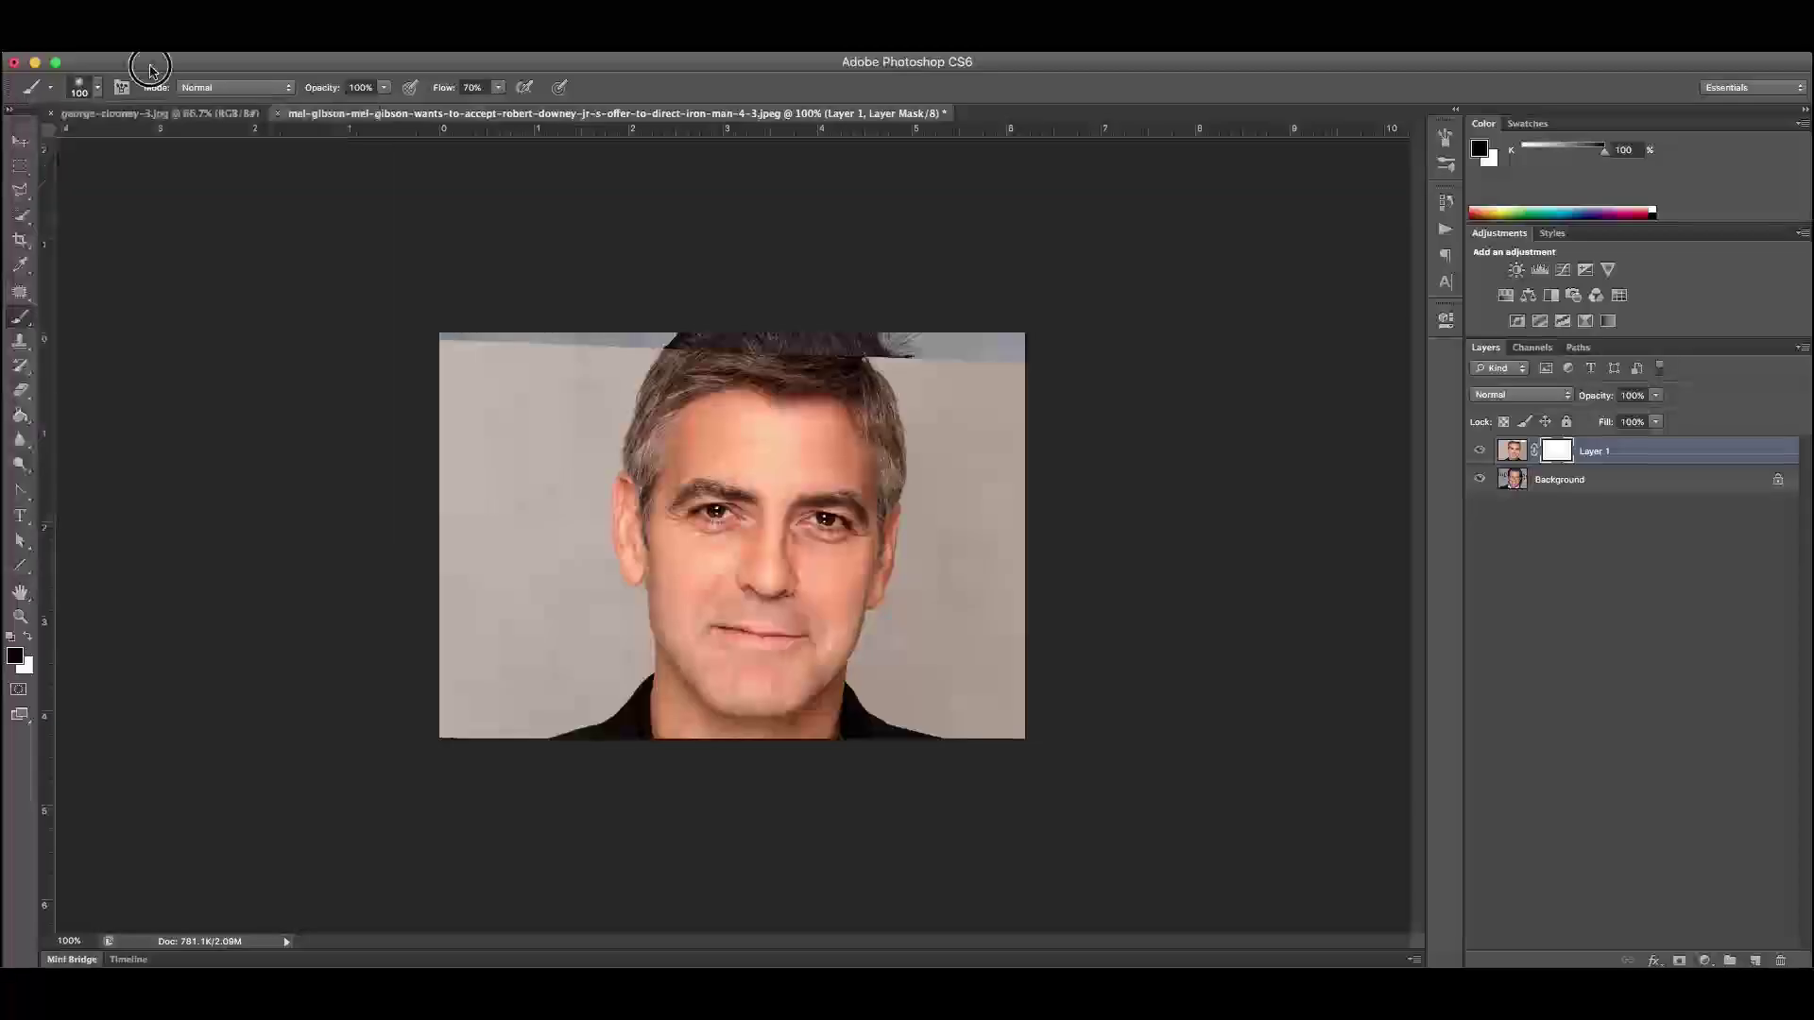
mouse_move(599, 312)
left_mouse_down()
mouse_move(568, 476)
mouse_move(626, 351)
mouse_move(667, 310)
mouse_move(694, 313)
mouse_move(579, 357)
mouse_move(473, 466)
mouse_move(482, 327)
mouse_move(452, 303)
mouse_move(431, 379)
mouse_move(465, 519)
mouse_move(465, 727)
mouse_move(477, 738)
mouse_move(439, 614)
mouse_move(584, 739)
mouse_move(586, 790)
mouse_move(621, 782)
mouse_move(572, 714)
mouse_move(514, 747)
mouse_move(751, 757)
mouse_move(565, 704)
mouse_move(619, 677)
mouse_move(642, 711)
mouse_move(533, 413)
mouse_move(515, 581)
mouse_move(538, 713)
mouse_move(463, 792)
mouse_move(507, 687)
mouse_move(534, 755)
mouse_move(709, 774)
mouse_move(922, 741)
mouse_move(791, 780)
mouse_move(1045, 703)
mouse_move(1001, 370)
mouse_move(977, 384)
mouse_move(810, 322)
mouse_move(820, 341)
mouse_move(720, 337)
mouse_move(1017, 440)
mouse_move(936, 382)
mouse_move(984, 501)
mouse_move(981, 628)
mouse_move(953, 629)
mouse_move(878, 747)
mouse_move(879, 709)
mouse_move(779, 646)
mouse_move(846, 676)
left_mouse_up()
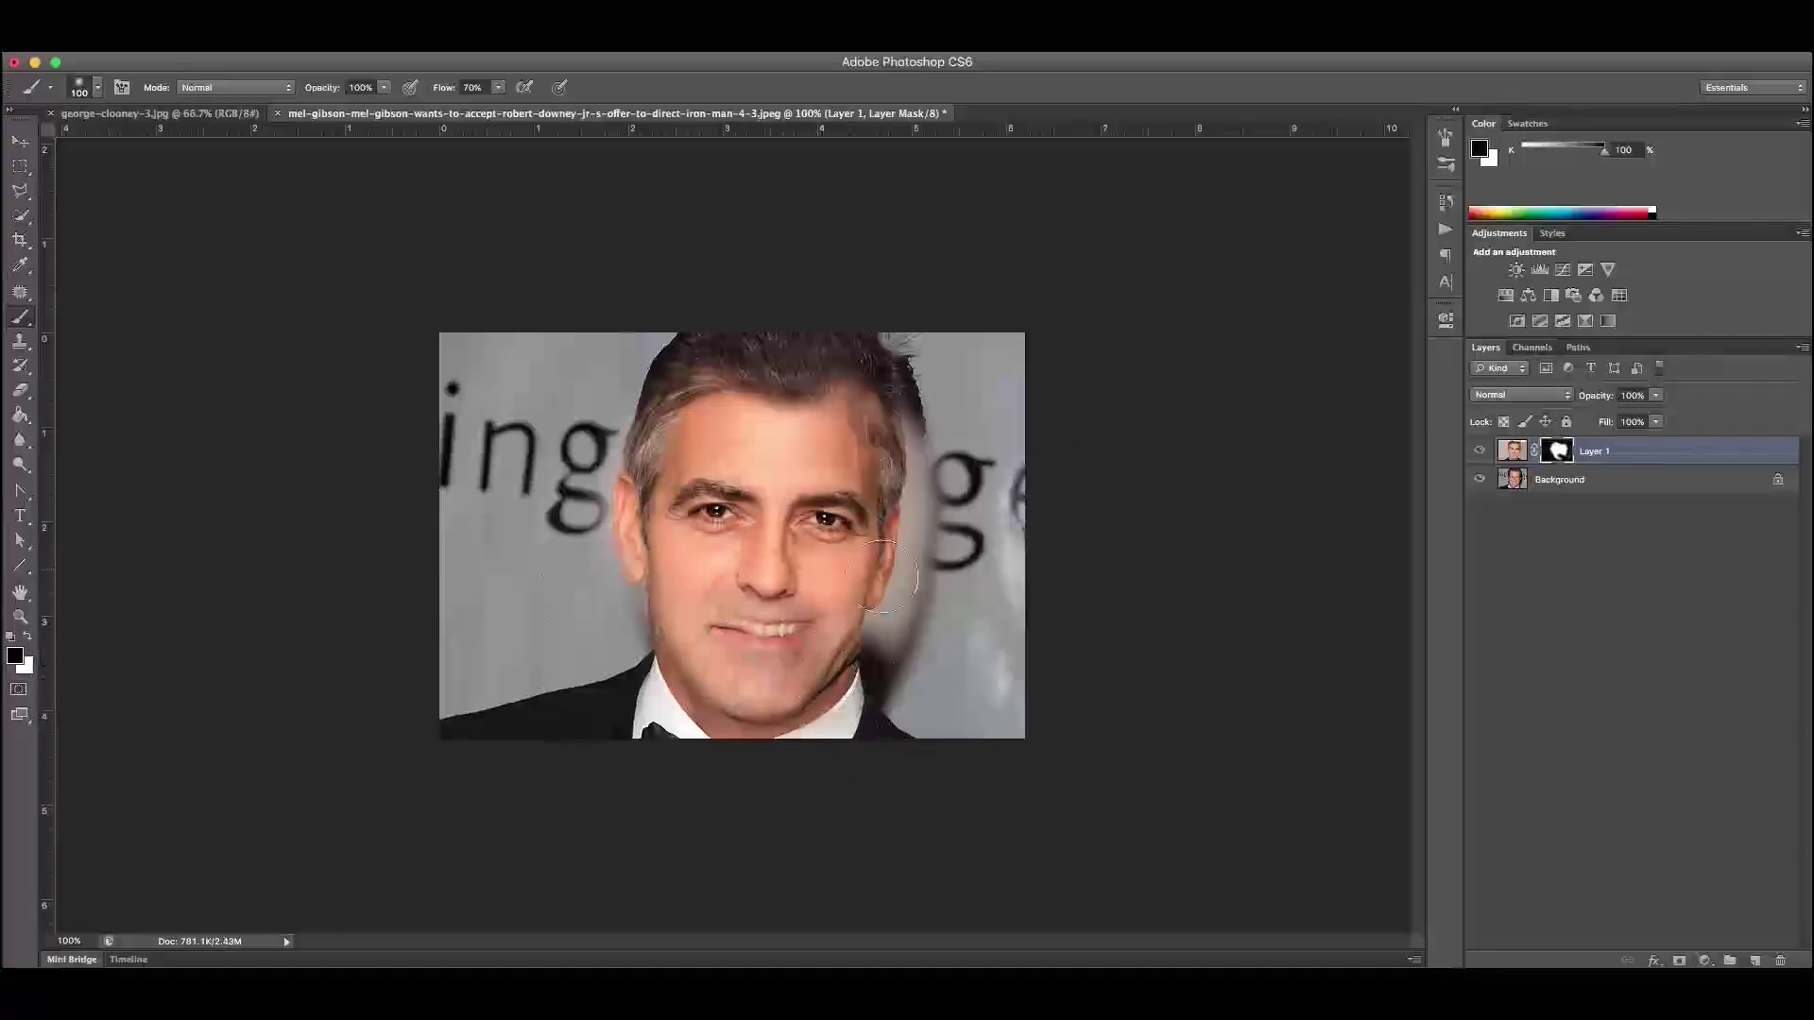
Paint white over the mouth and black along the face's right side and hair top on the mask
key("x")
key("bracketright")
key("bracketright")
key("bracketright")
key("bracketright")
mouse_move(769, 660)
left_mouse_down()
mouse_move(733, 610)
mouse_move(769, 648)
left_mouse_up()
key("bracketleft")
key("bracketleft")
key("bracketleft")
key("bracketleft")
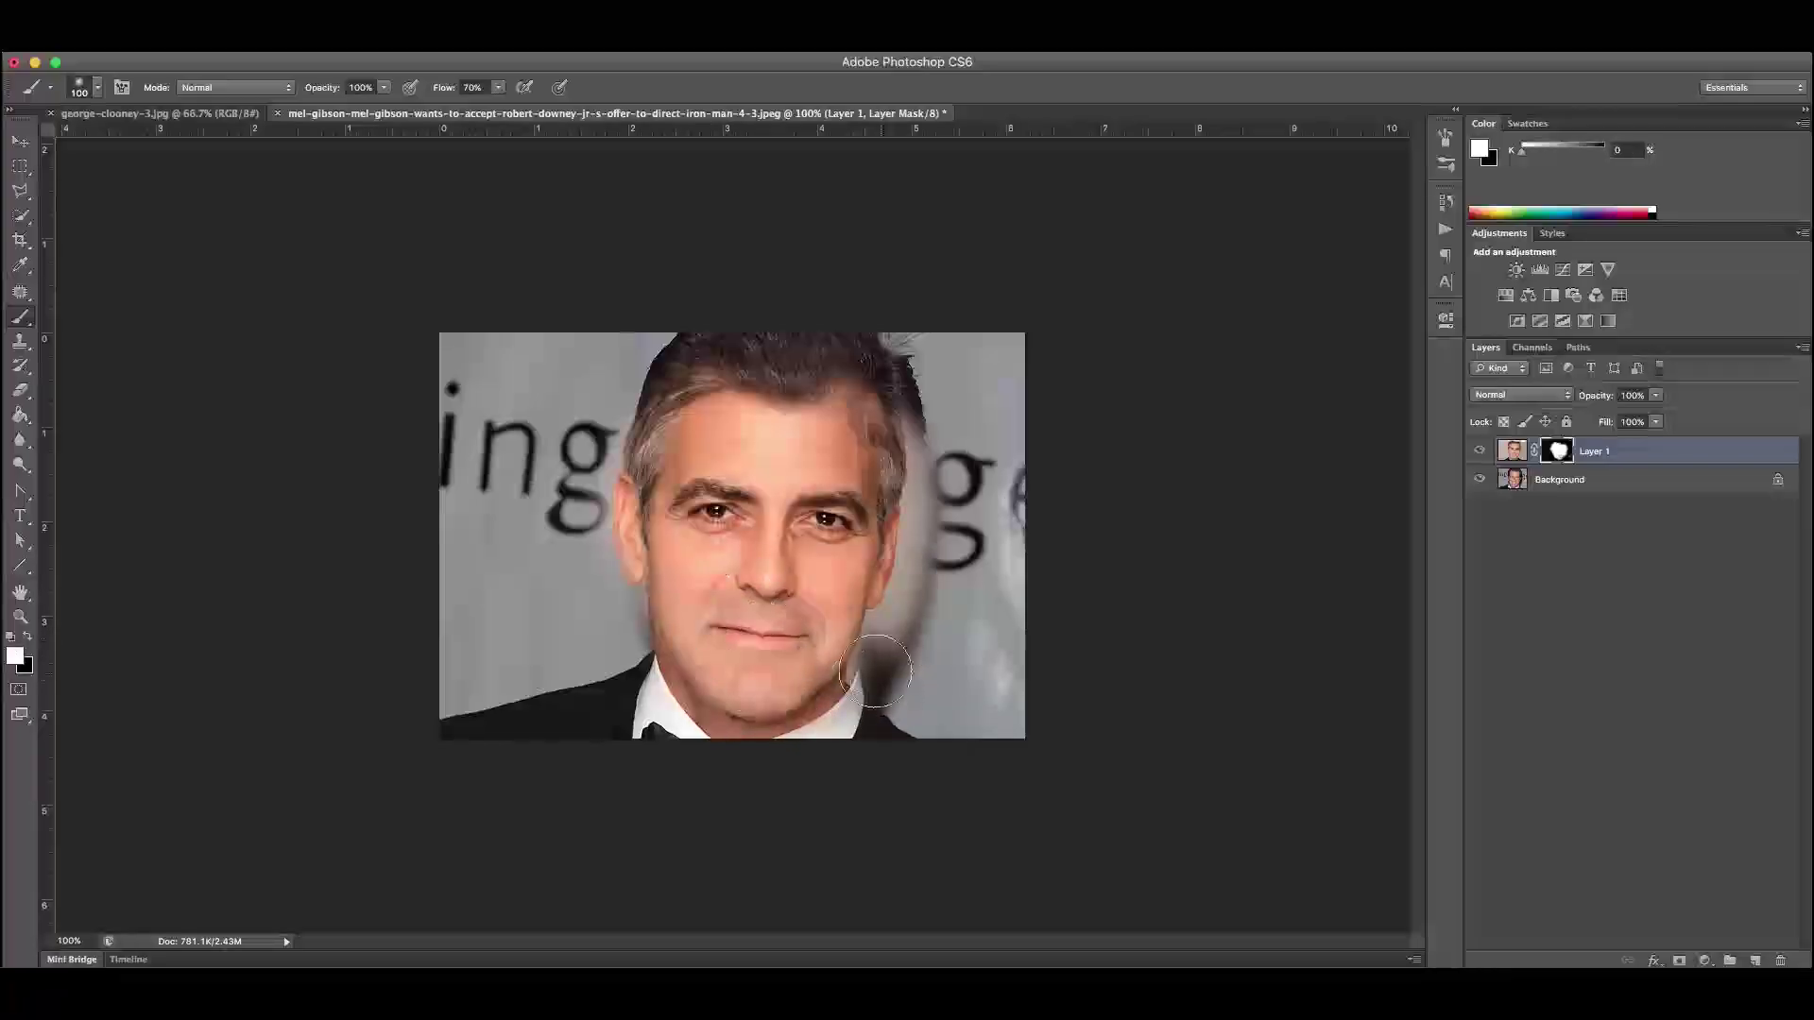
key("x")
key("bracketright")
key("bracketright")
key("bracketright")
key("bracketright")
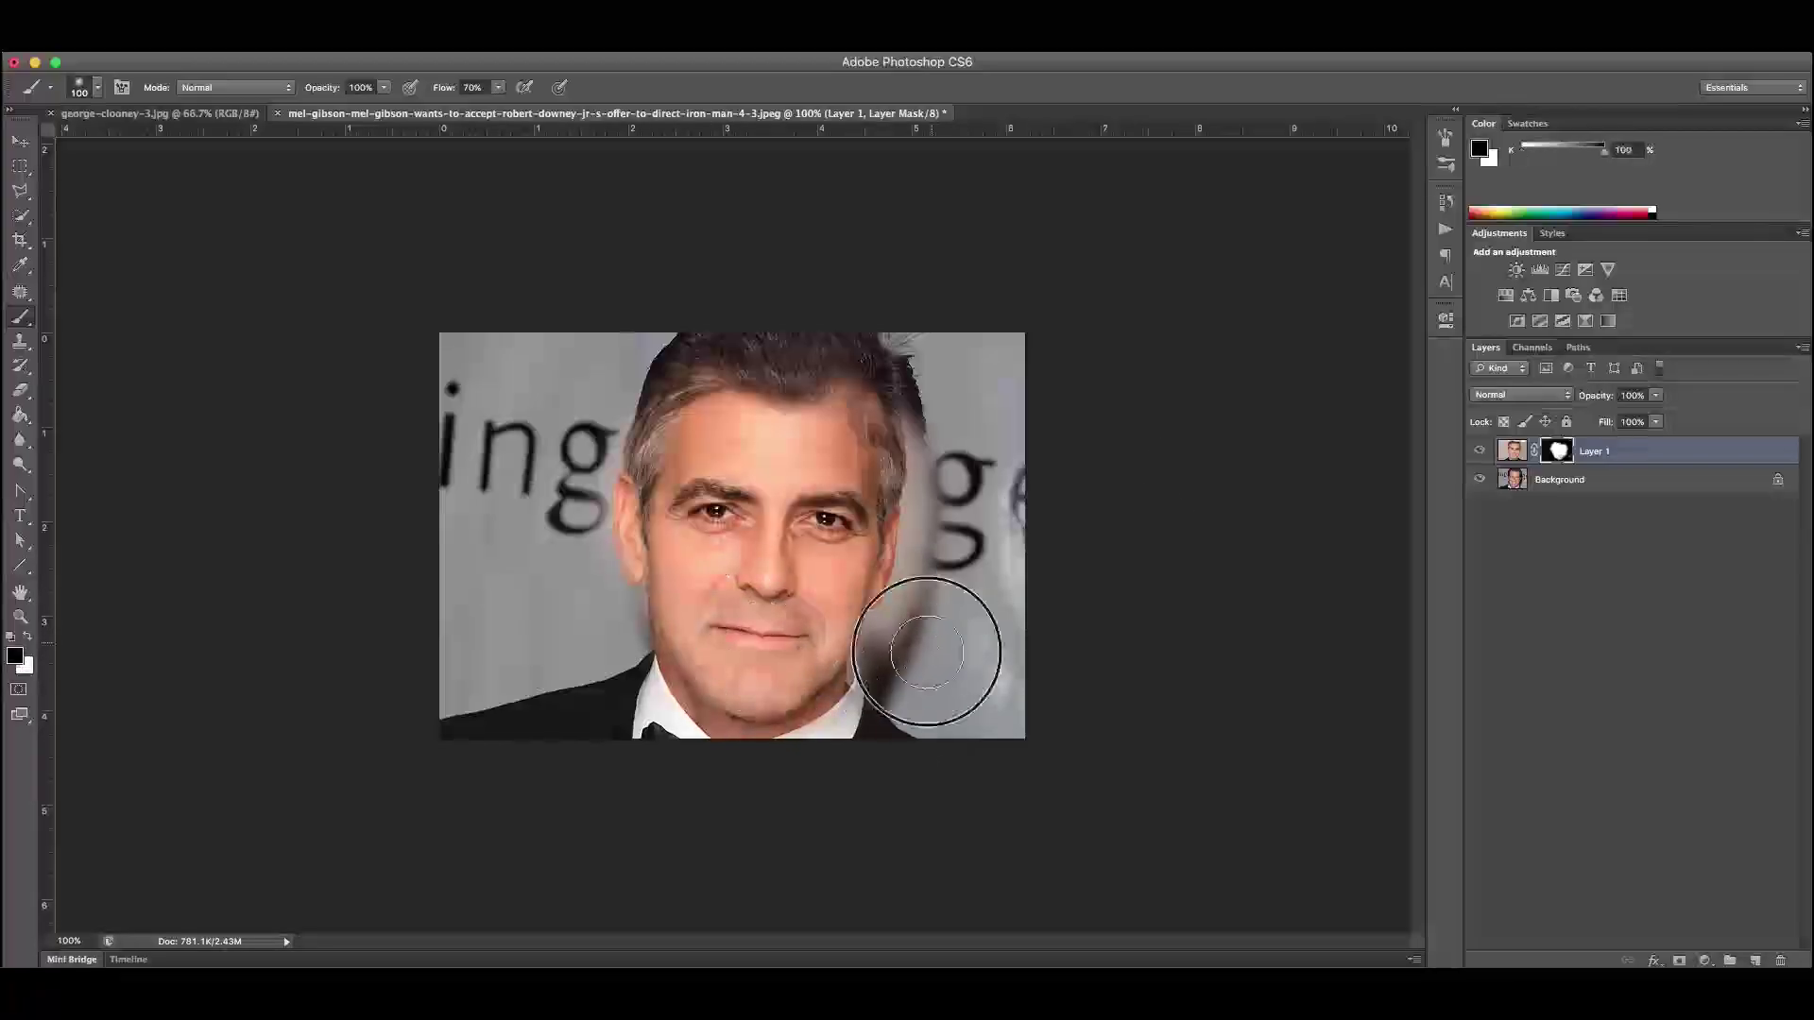
mouse_move(926, 652)
left_mouse_down()
mouse_move(857, 738)
mouse_move(905, 626)
mouse_move(910, 351)
mouse_move(917, 539)
mouse_move(912, 429)
mouse_move(870, 413)
mouse_move(884, 440)
mouse_move(840, 410)
mouse_move(671, 390)
mouse_move(791, 386)
mouse_move(814, 410)
mouse_move(677, 416)
mouse_move(598, 492)
mouse_move(621, 437)
mouse_move(600, 542)
mouse_move(659, 731)
mouse_move(649, 669)
mouse_move(742, 723)
mouse_move(825, 724)
mouse_move(672, 738)
mouse_move(889, 723)
mouse_move(924, 634)
mouse_move(869, 701)
mouse_move(920, 480)
mouse_move(900, 649)
left_mouse_up()
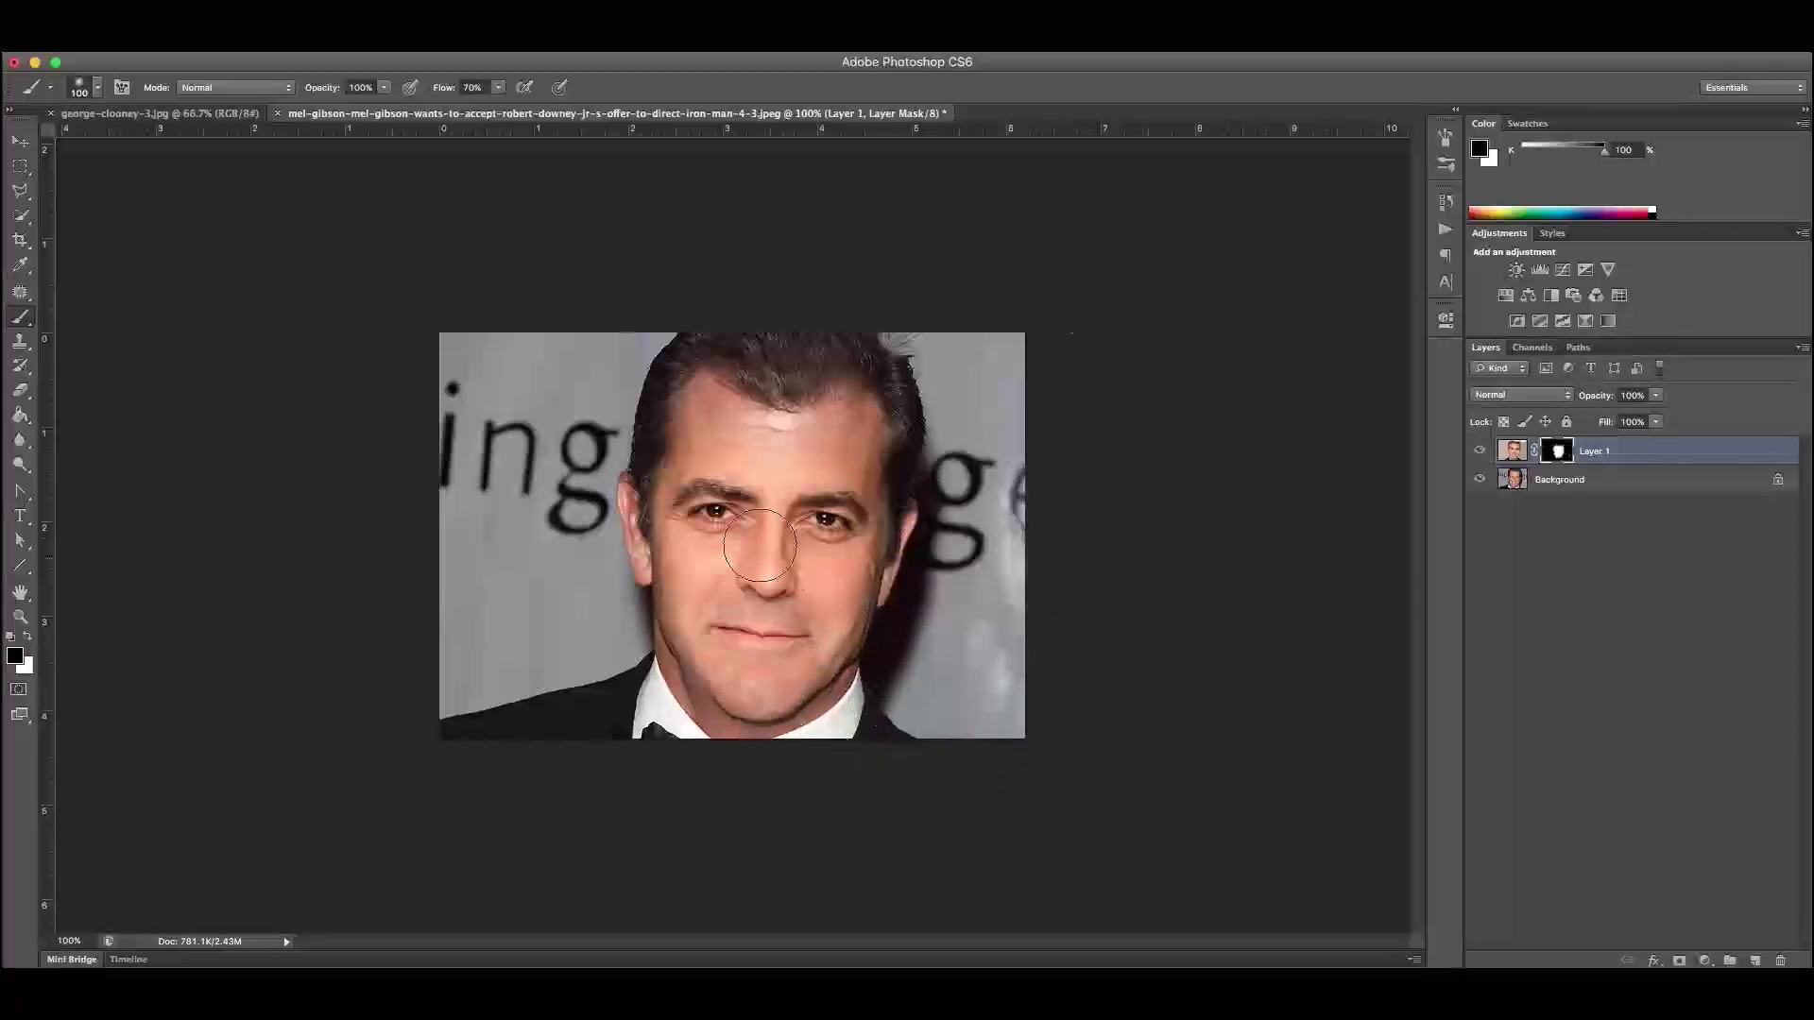
mouse_move(822, 364)
left_mouse_down()
mouse_move(871, 394)
mouse_move(810, 365)
mouse_move(688, 384)
mouse_move(621, 544)
mouse_move(668, 696)
mouse_move(761, 737)
mouse_move(860, 681)
mouse_move(939, 579)
mouse_move(904, 364)
mouse_move(696, 332)
mouse_move(577, 477)
left_mouse_up()
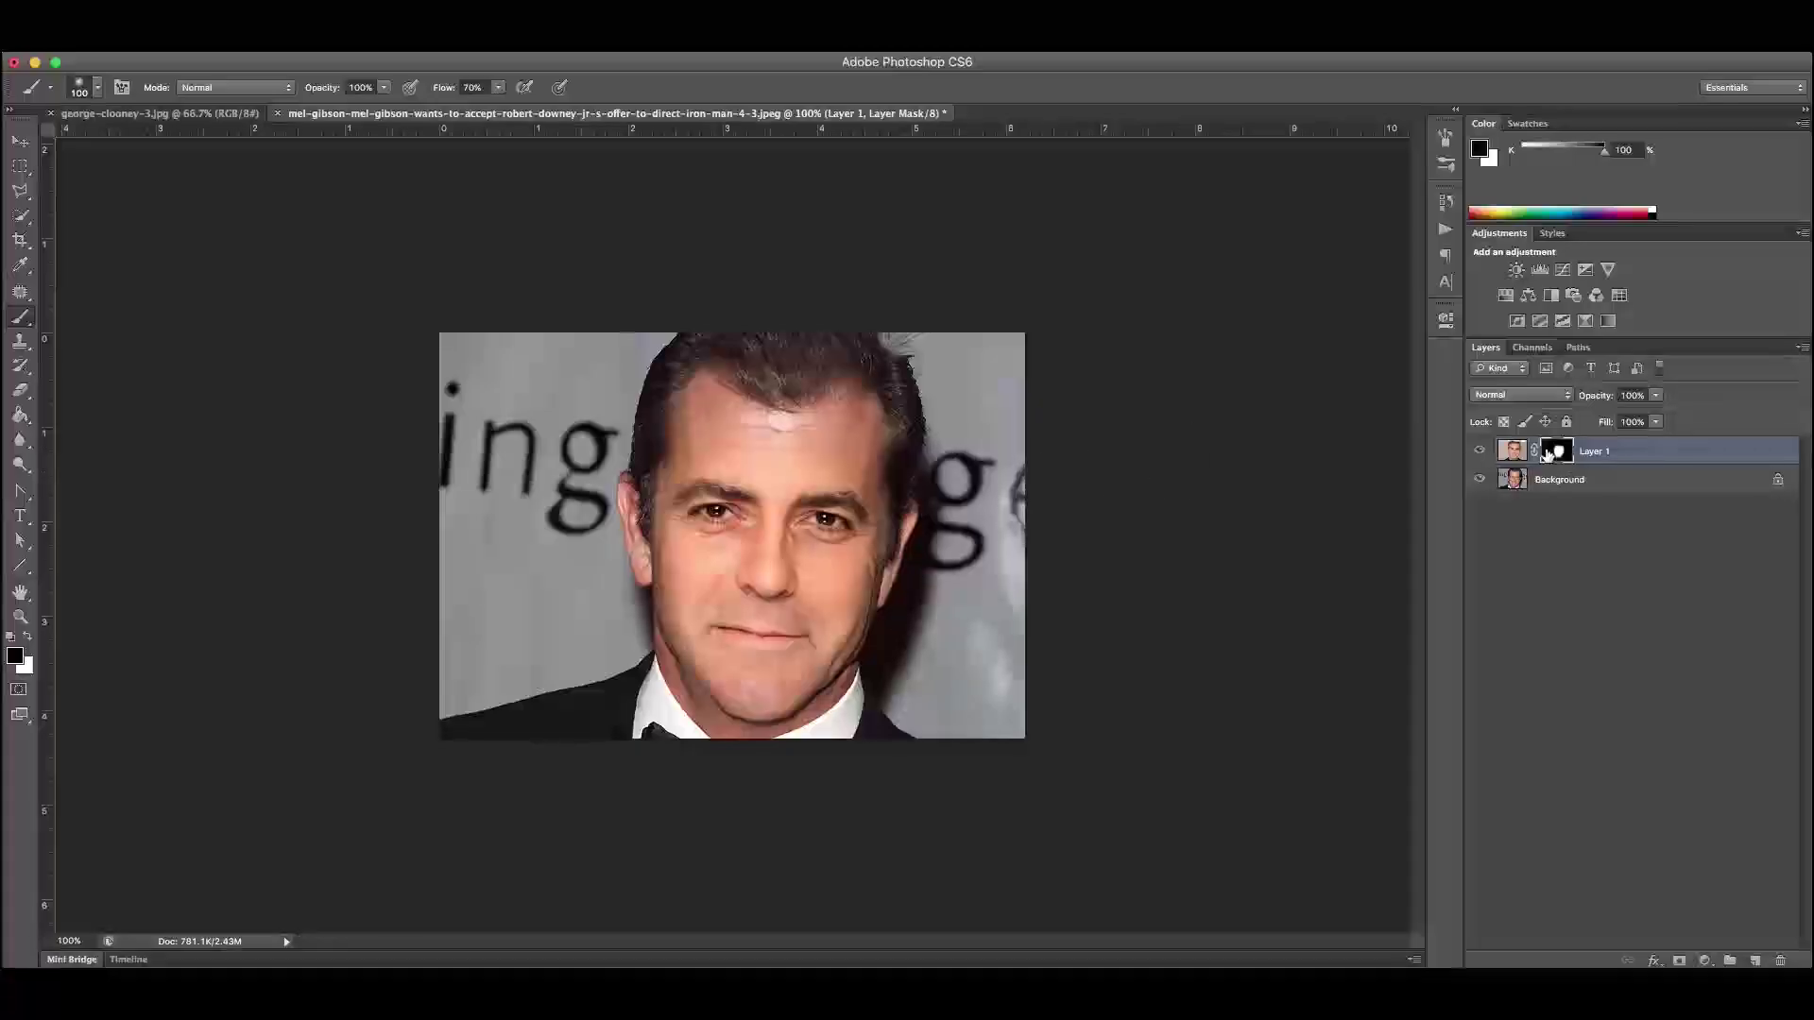
left_click(1480, 452)
Add a Brightness/Contrast adjustment layer above Layer 1, testing it against the original
left_click(1479, 453)
left_click(1479, 453)
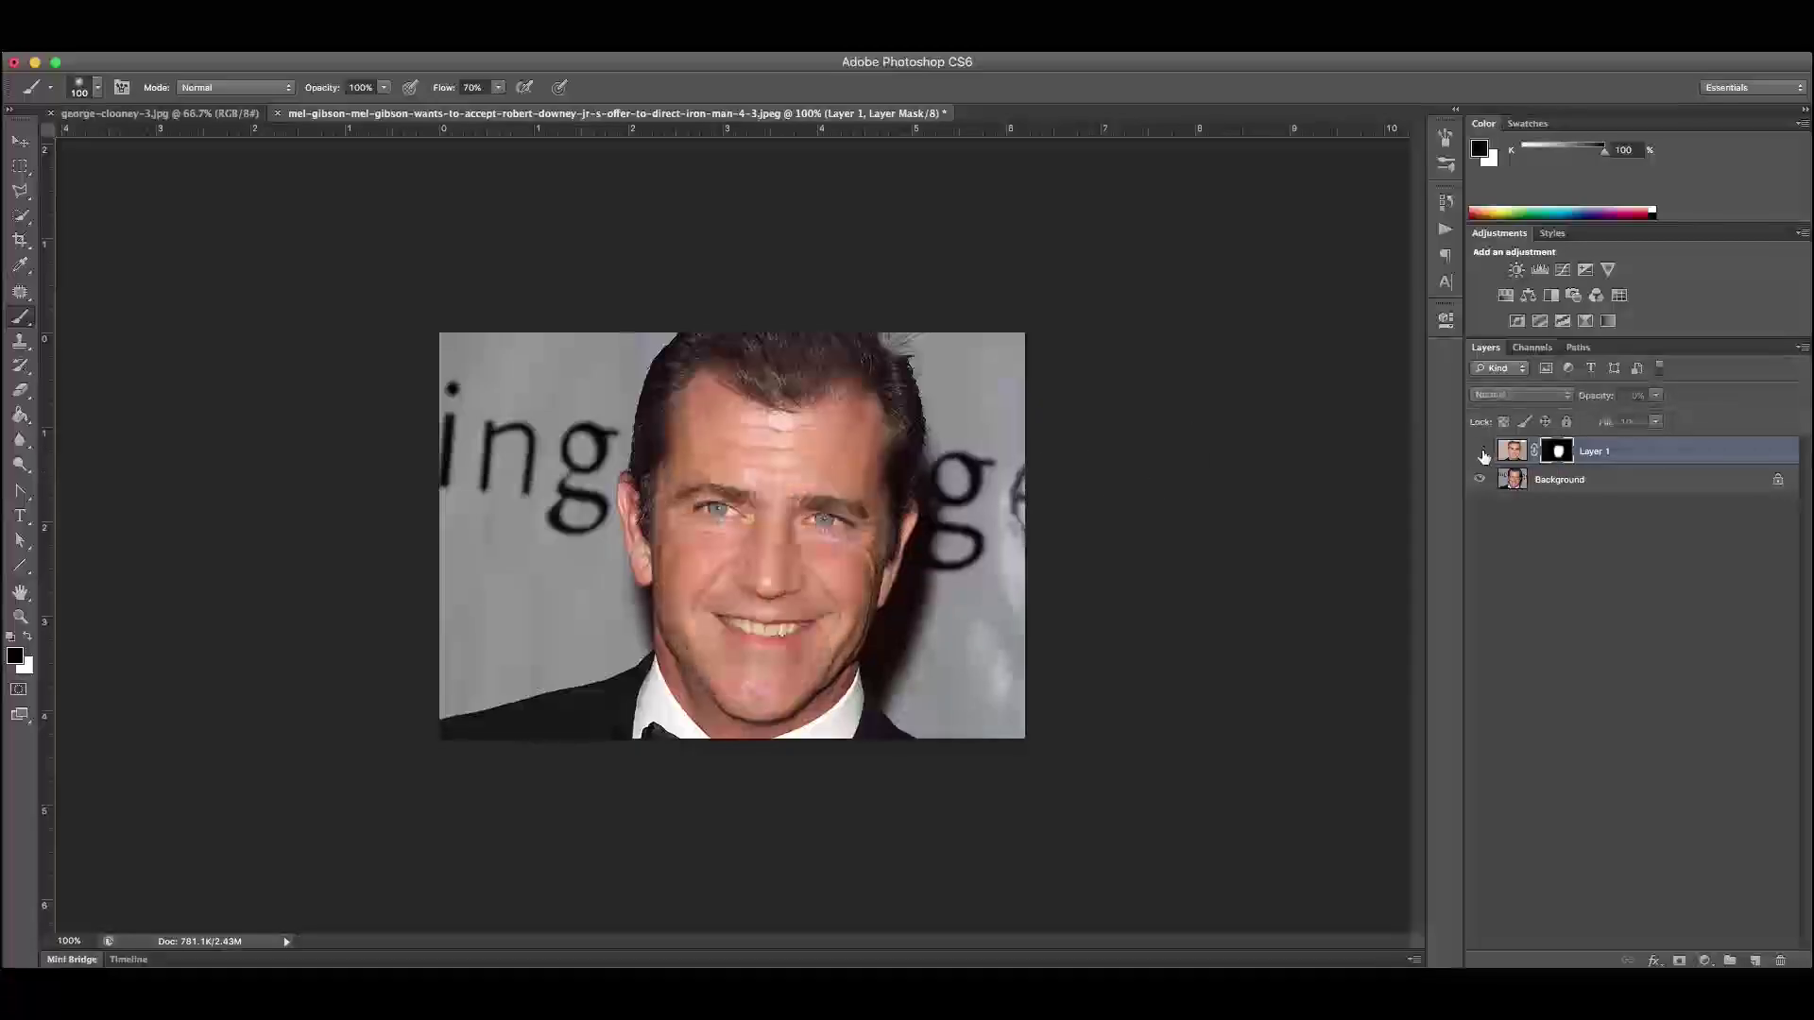
left_click(1479, 452)
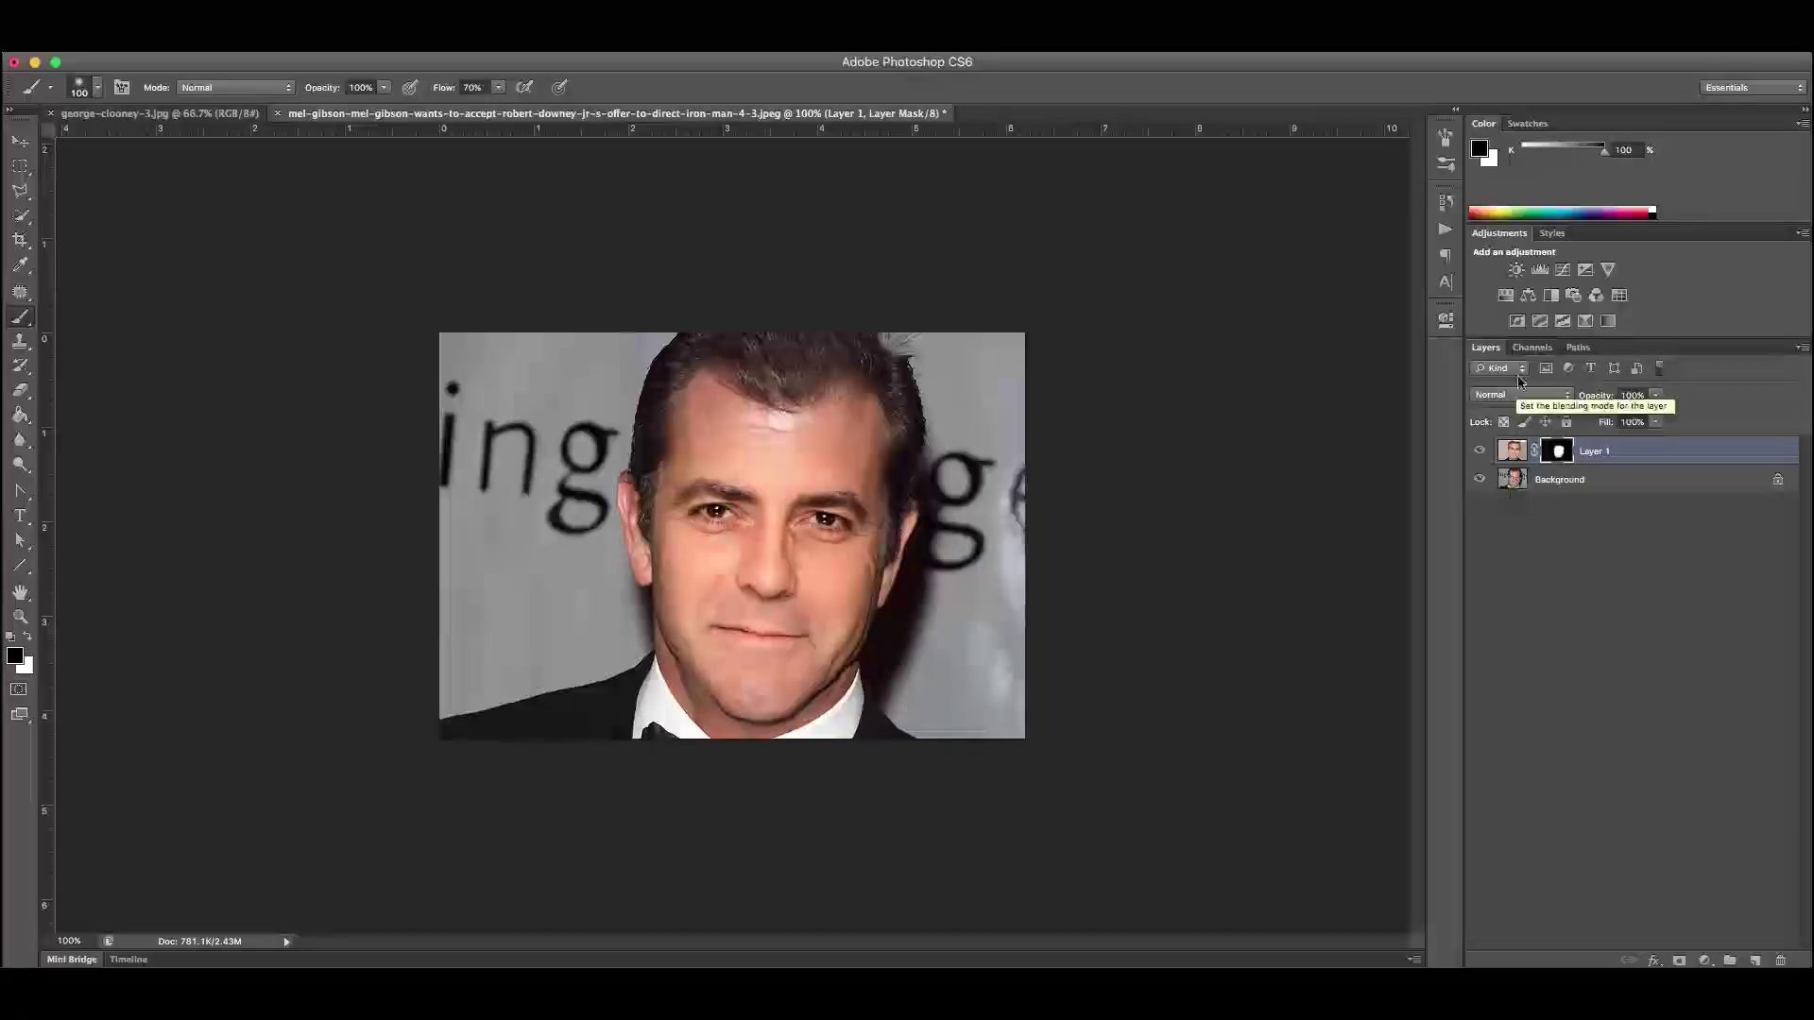
left_click(1516, 272)
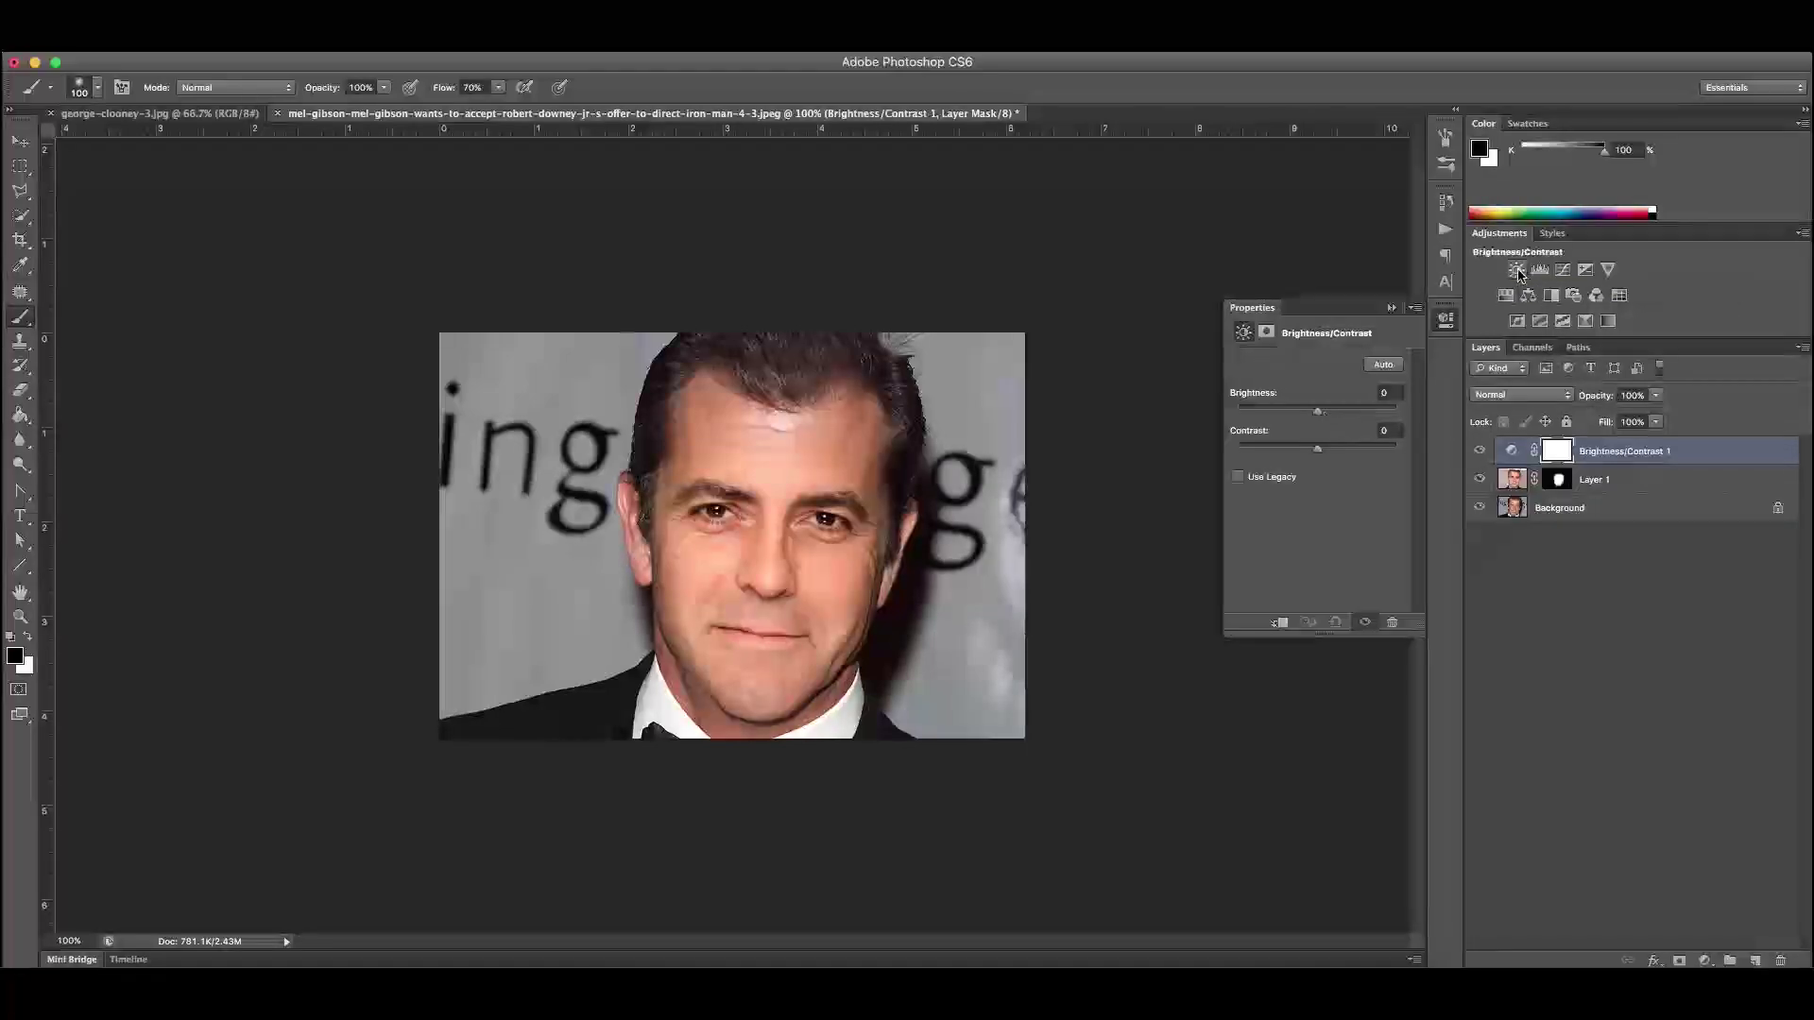
left_click_drag(1318, 412, 1379, 453)
key("super+z")
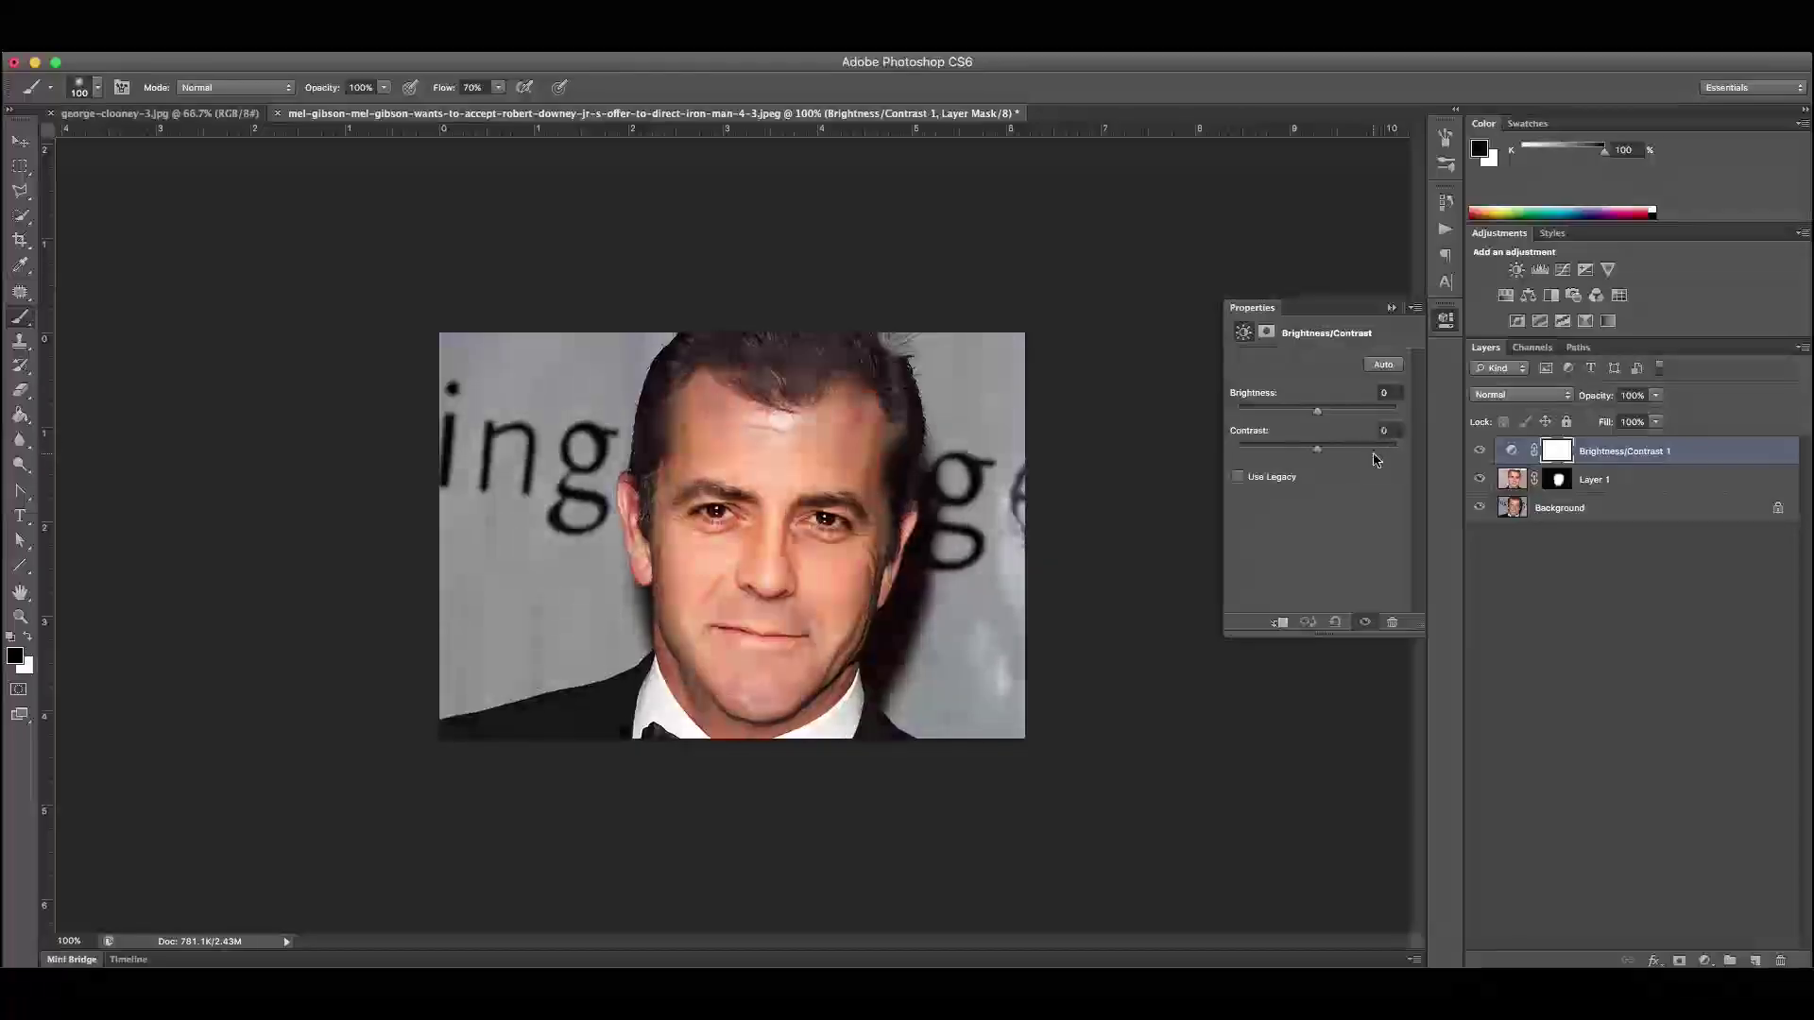
left_click(1480, 479)
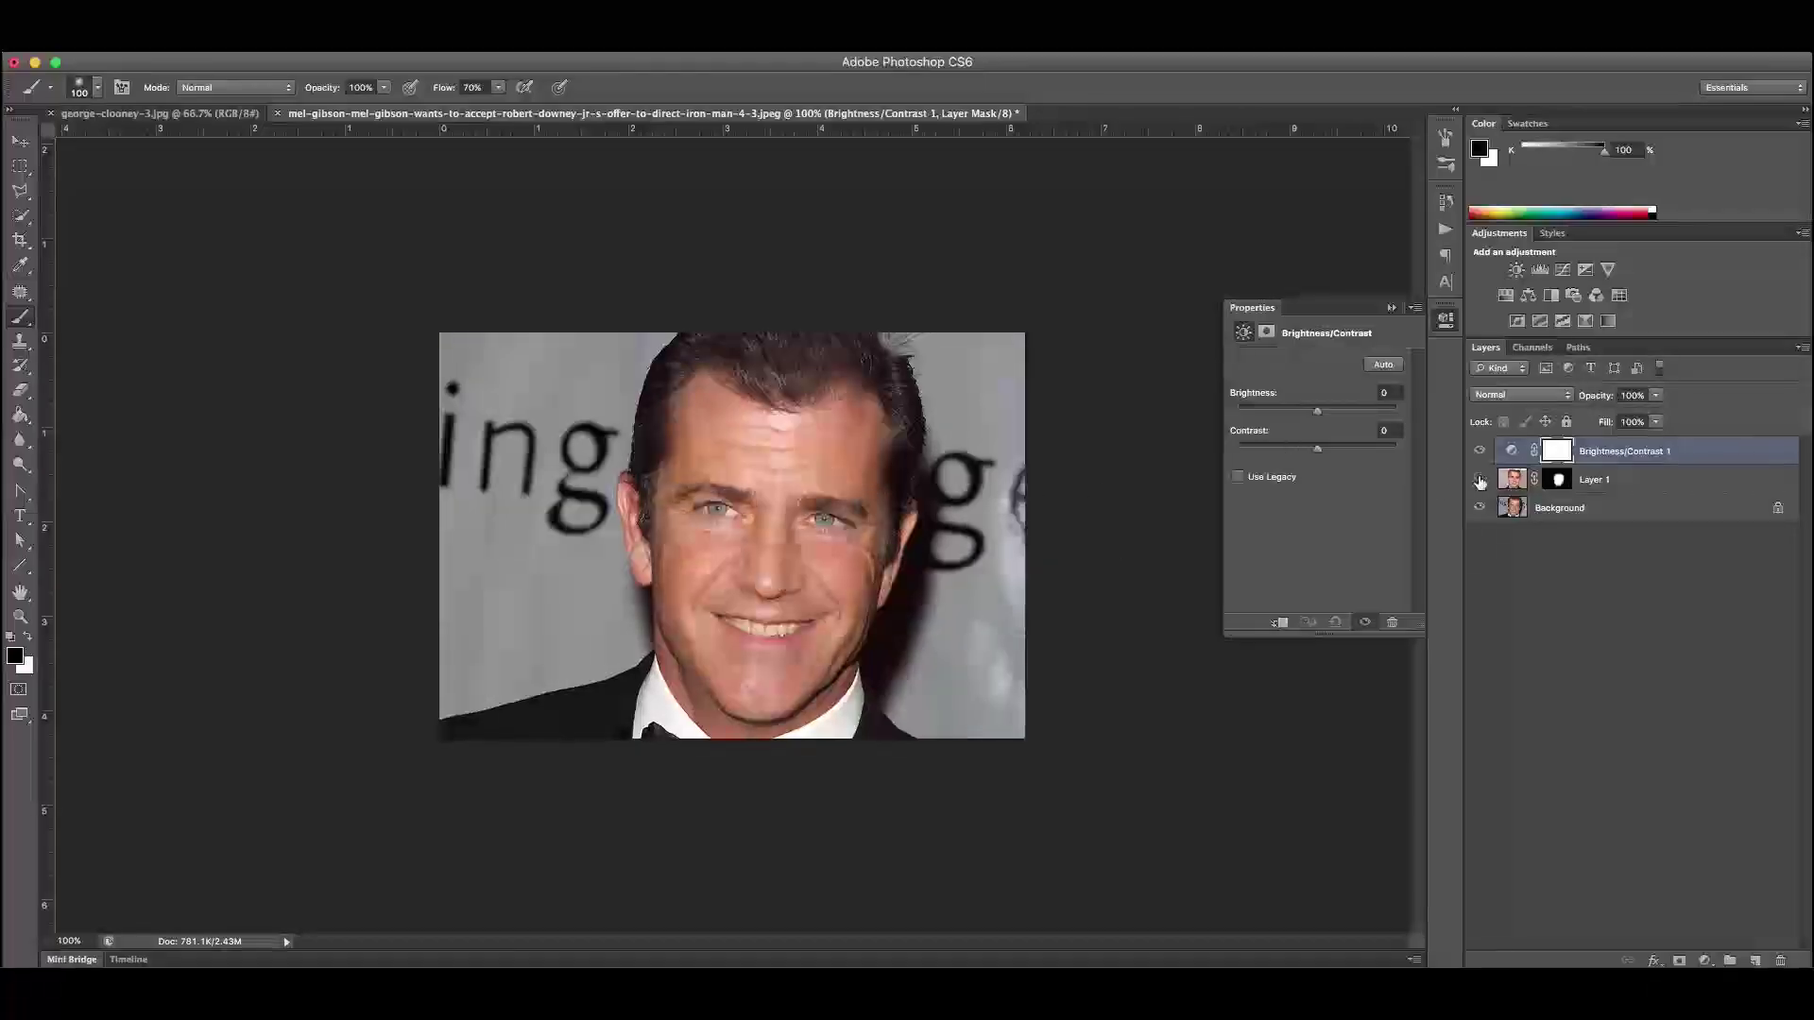
left_click(1480, 479)
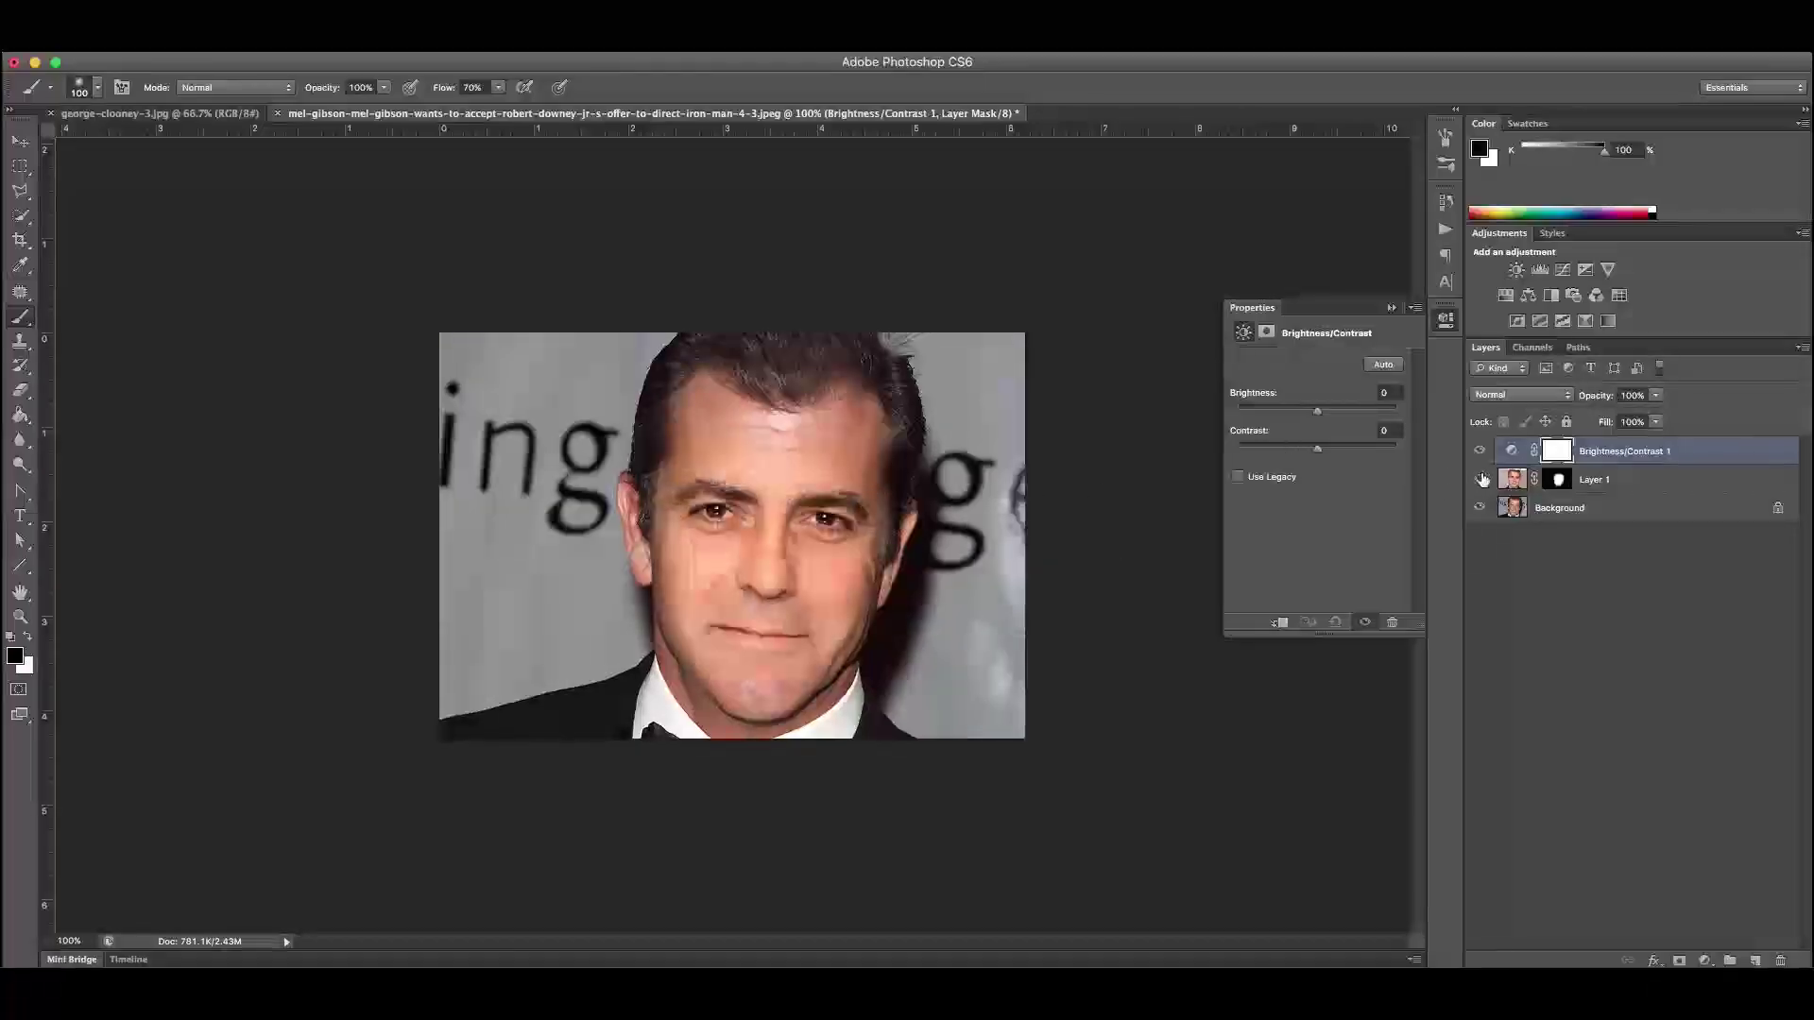
Clip the adjustment to Layer 1 and set Brightness -9 and Contrast 13
left_click(1280, 623)
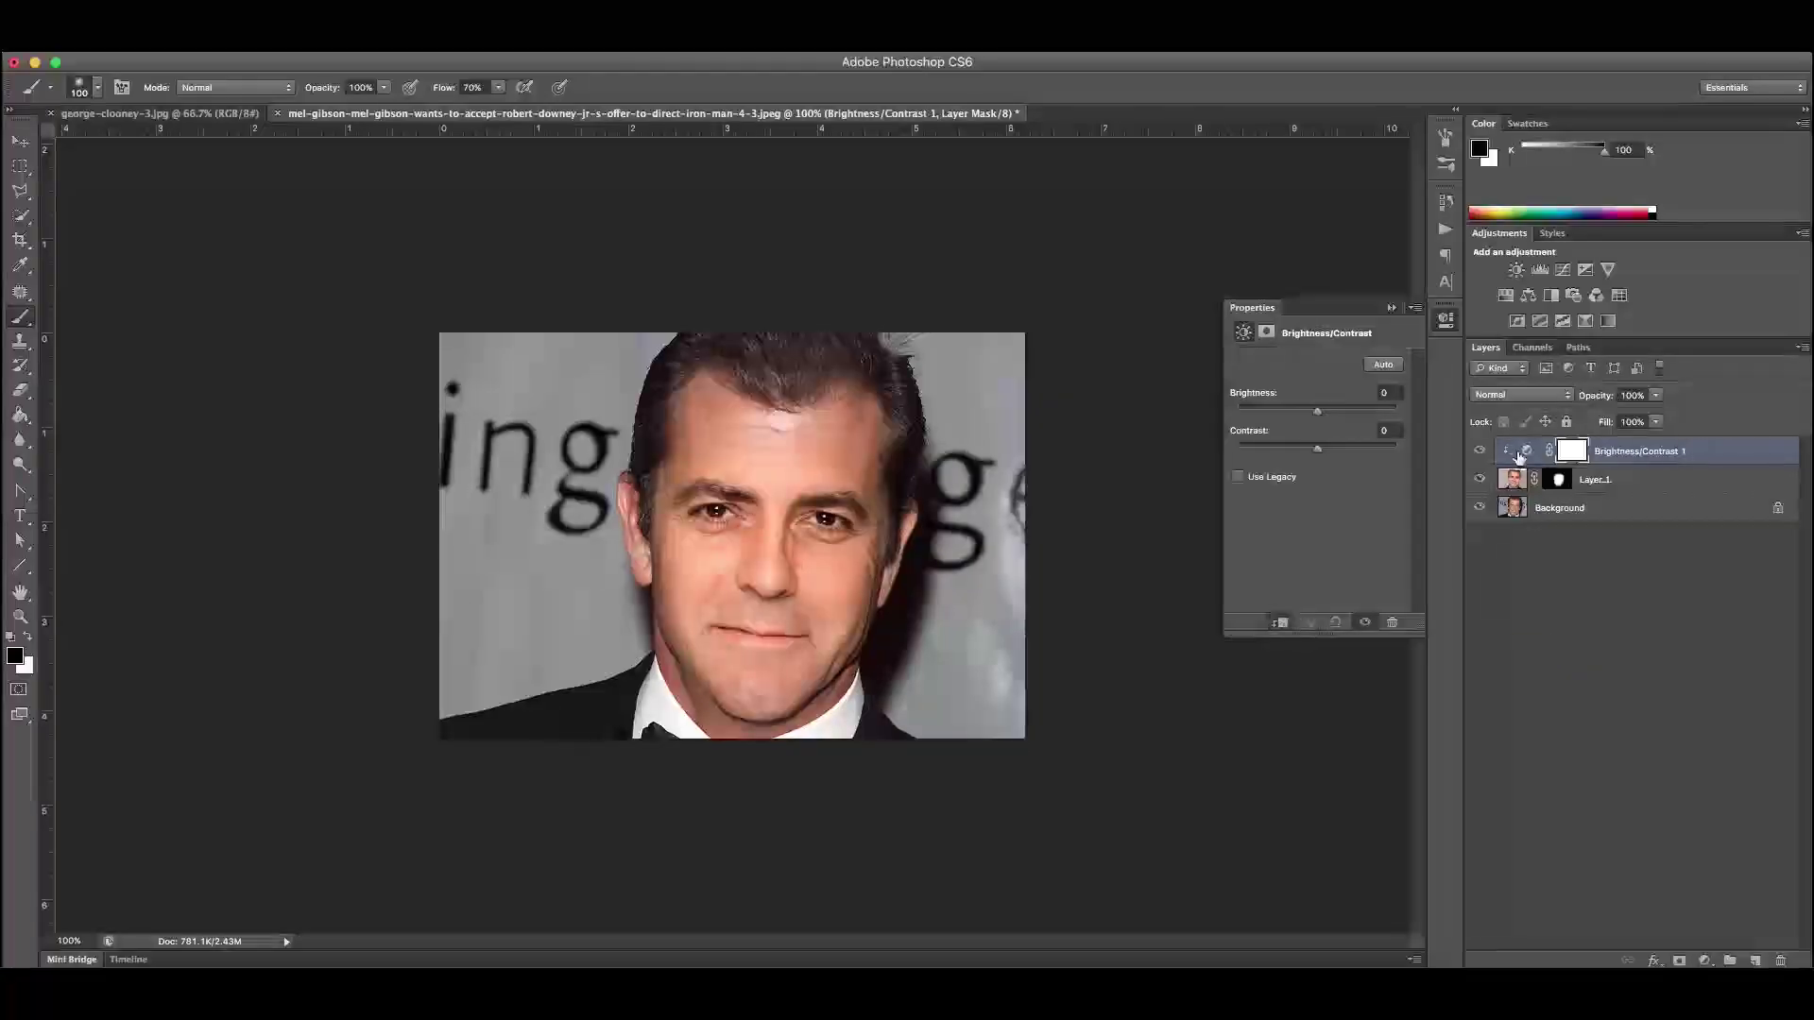
left_click_drag(1321, 412, 1327, 449)
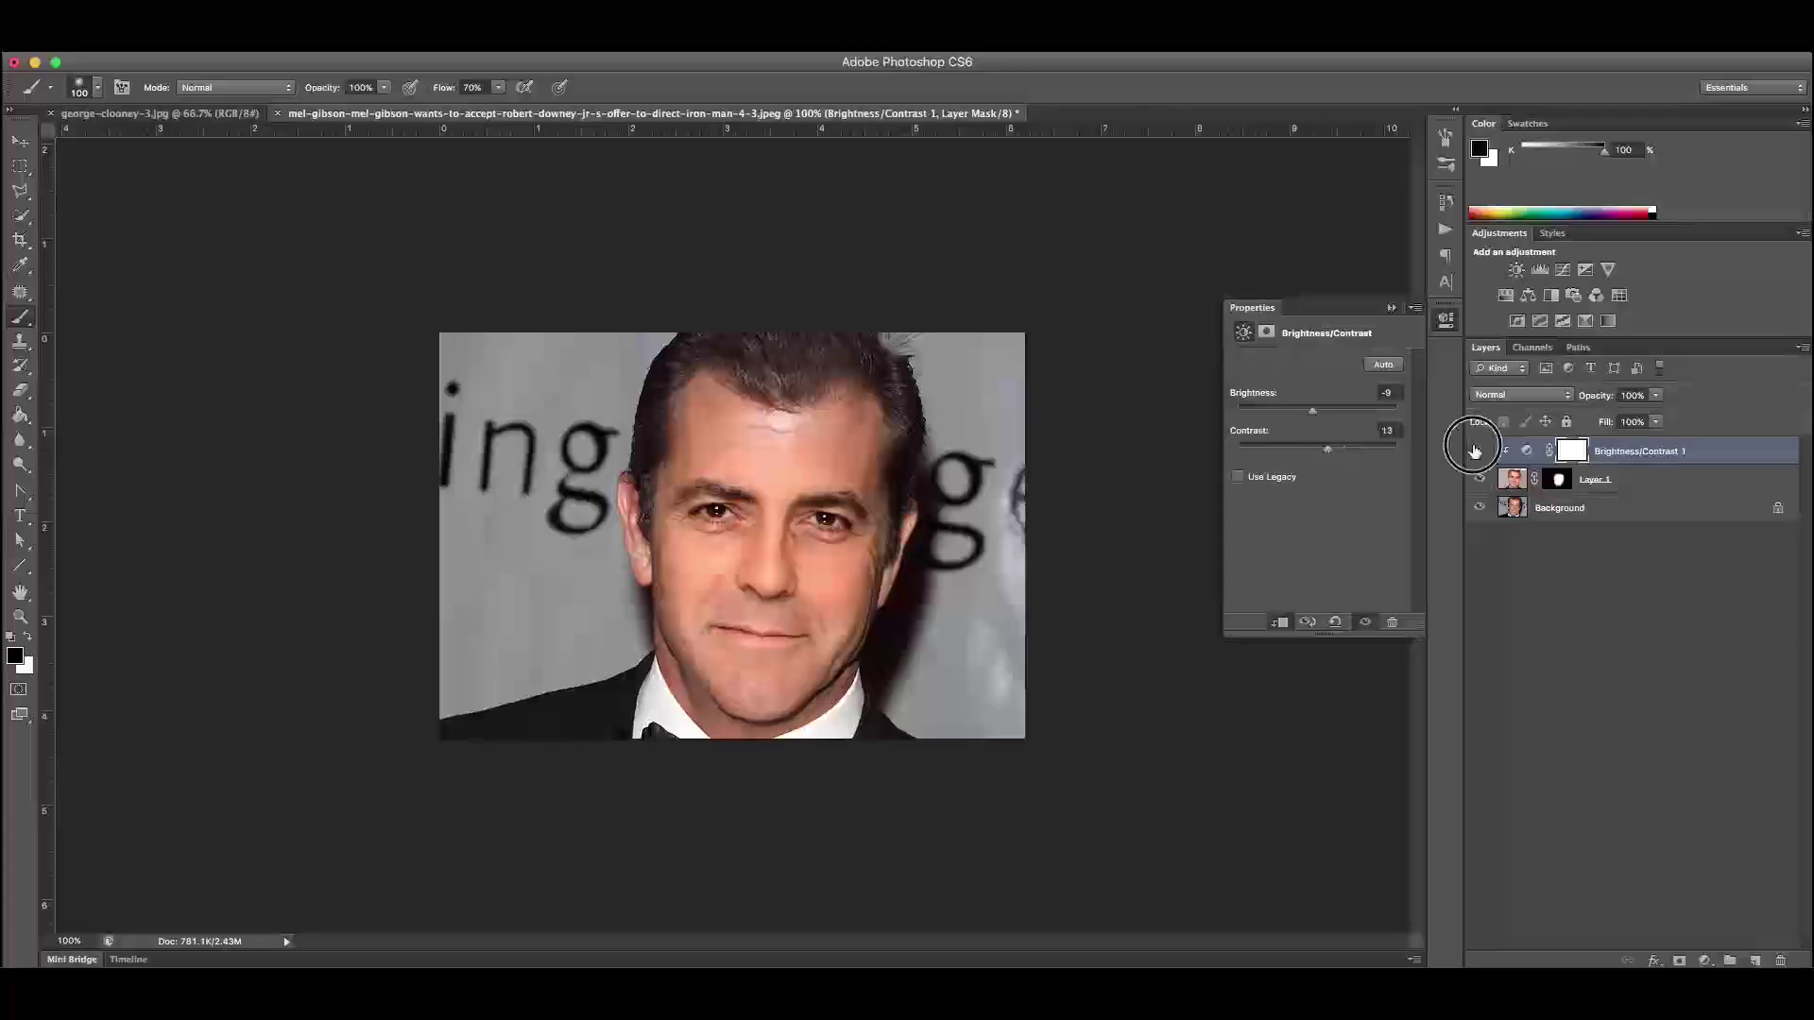
left_click(1478, 452)
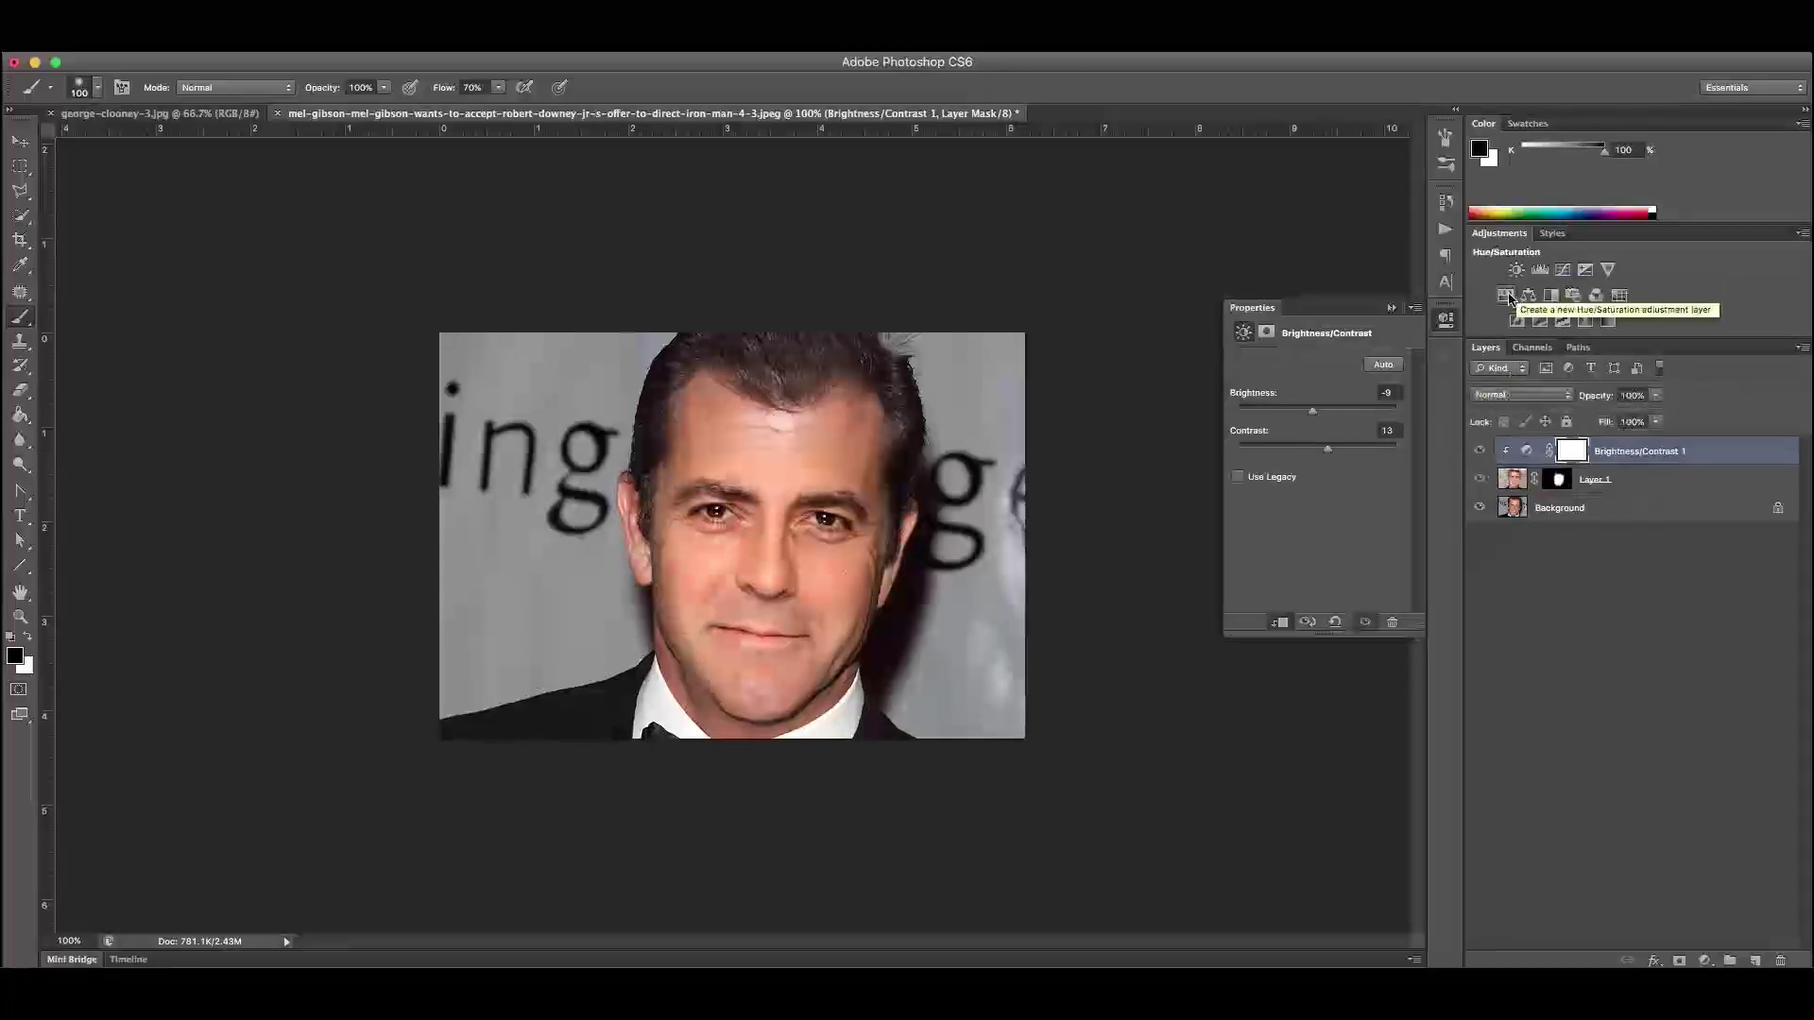
Add a Hue/Saturation layer clipped to the face with Hue -2 and Saturation -10, then compare
left_click(1506, 295)
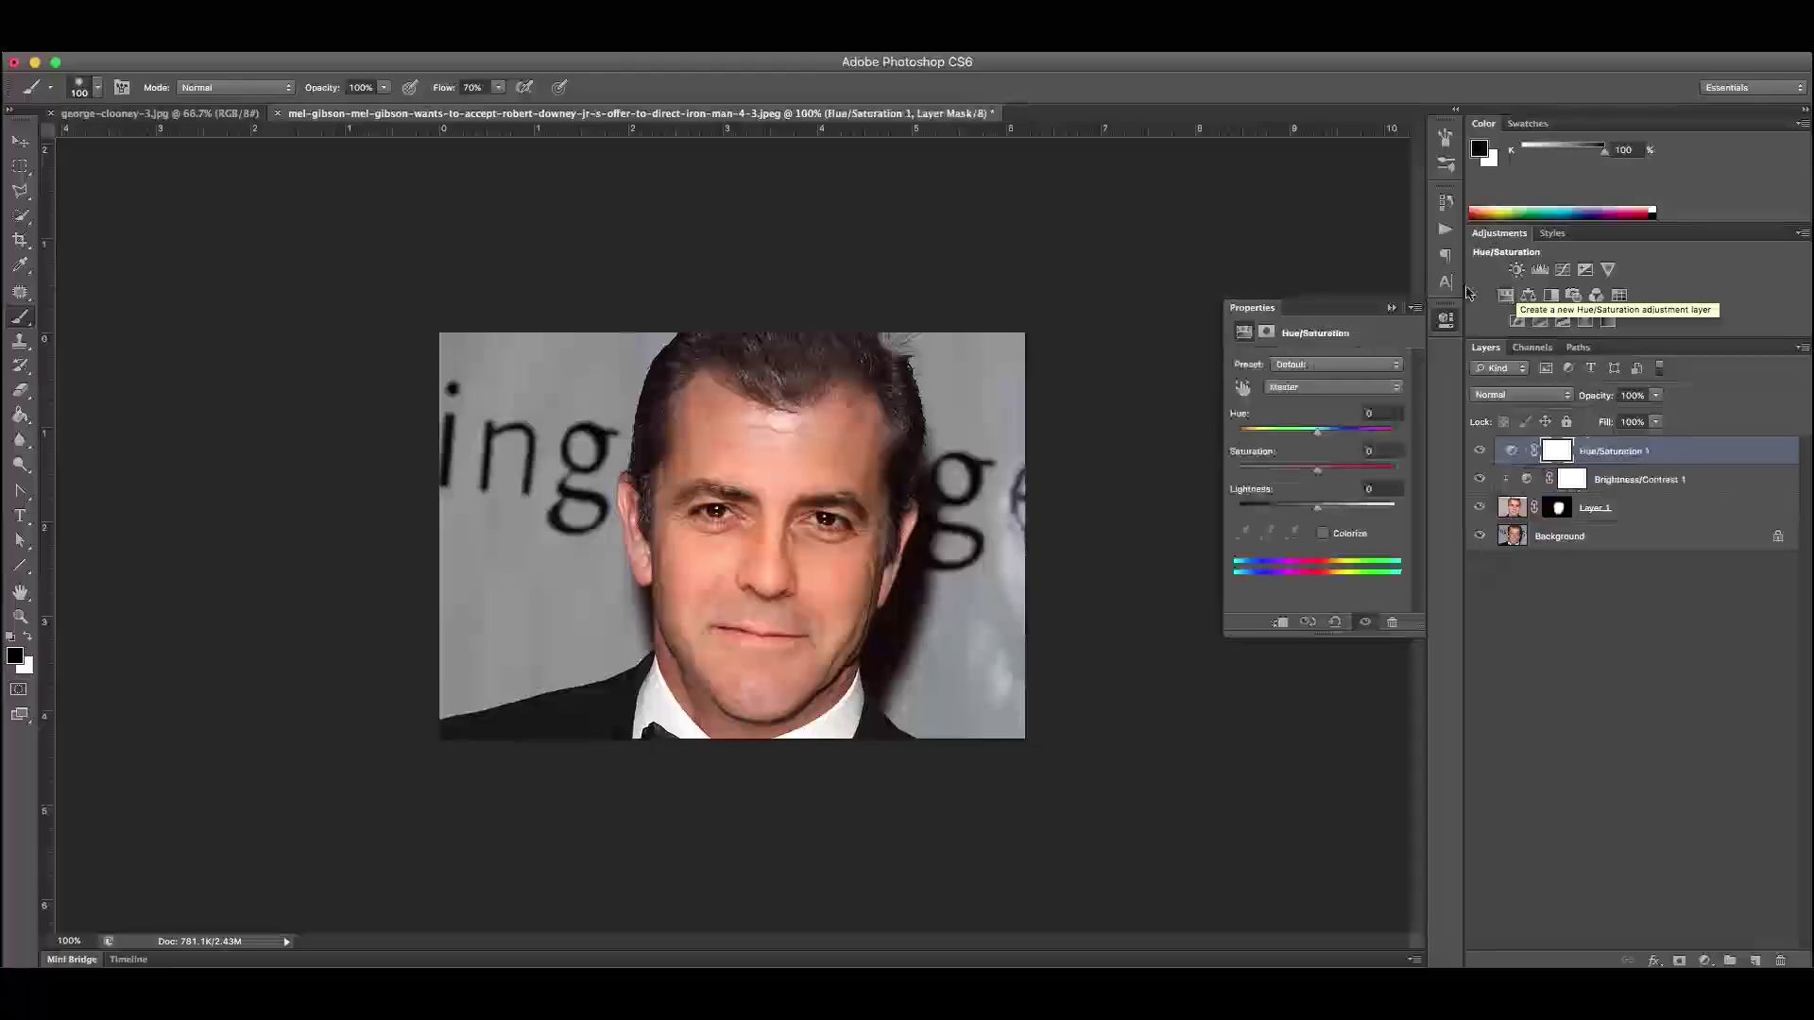
left_click(1280, 623)
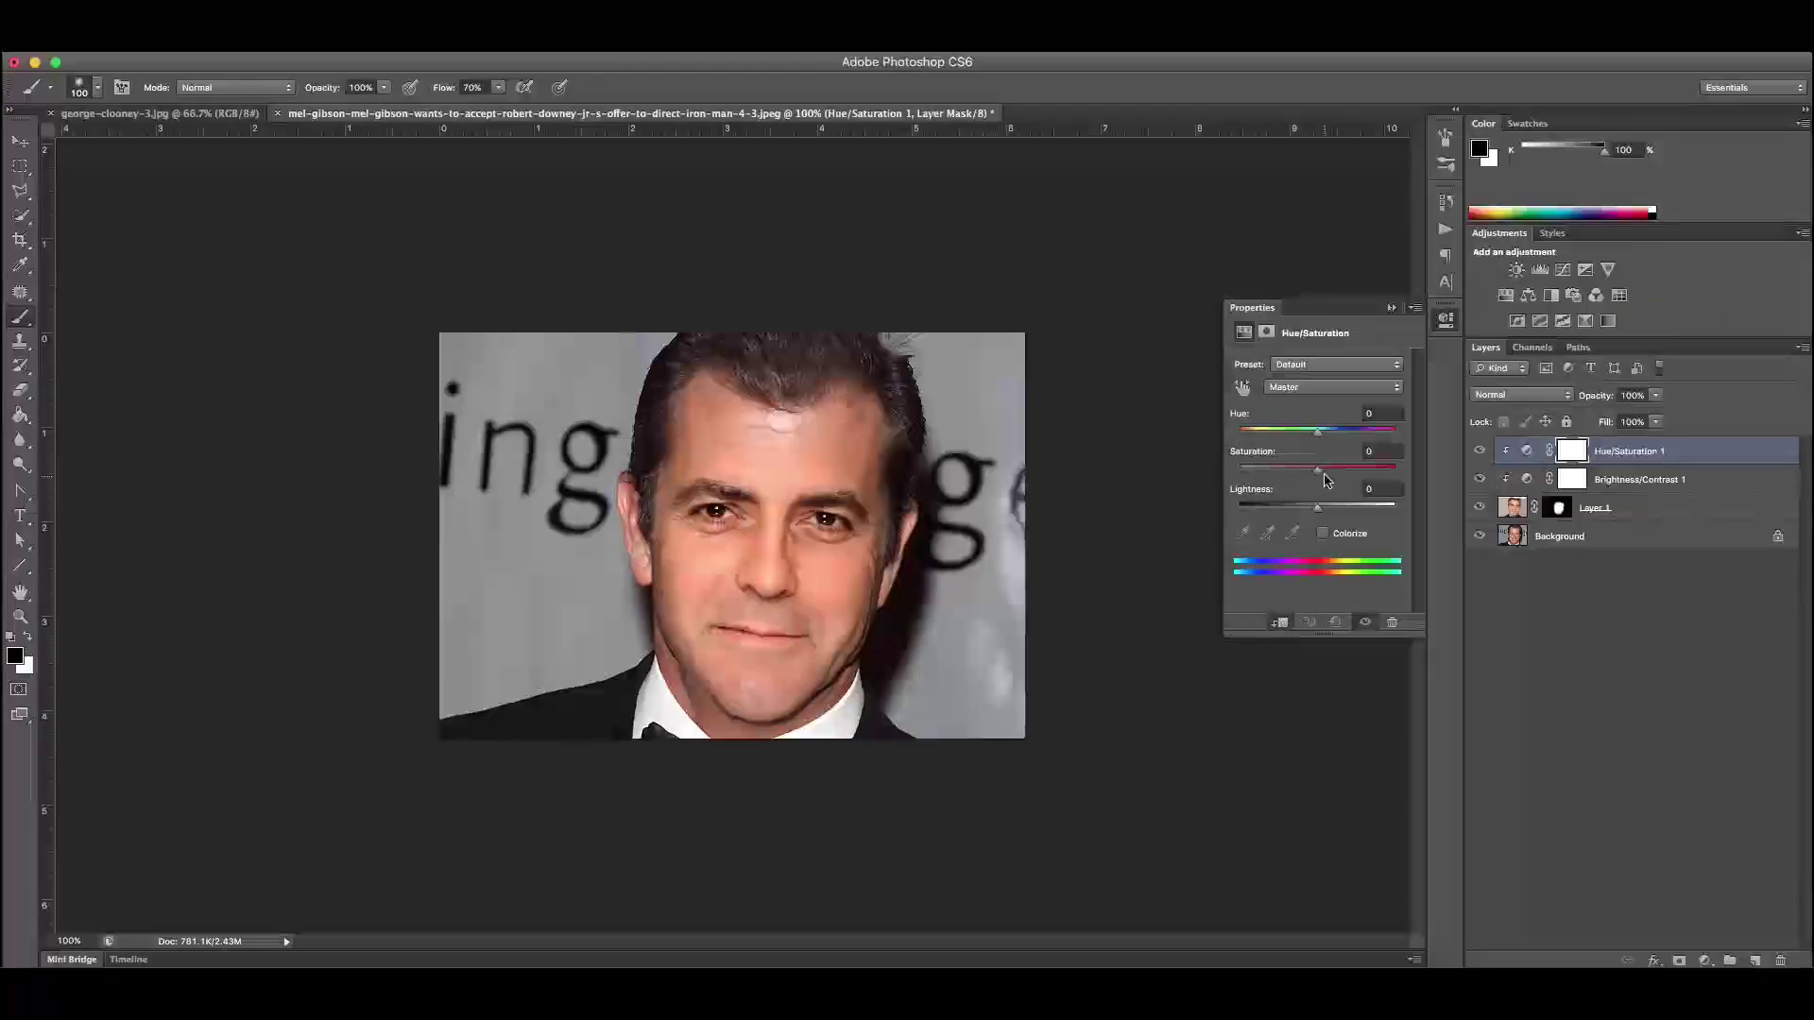
left_click_drag(1318, 473, 1317, 437)
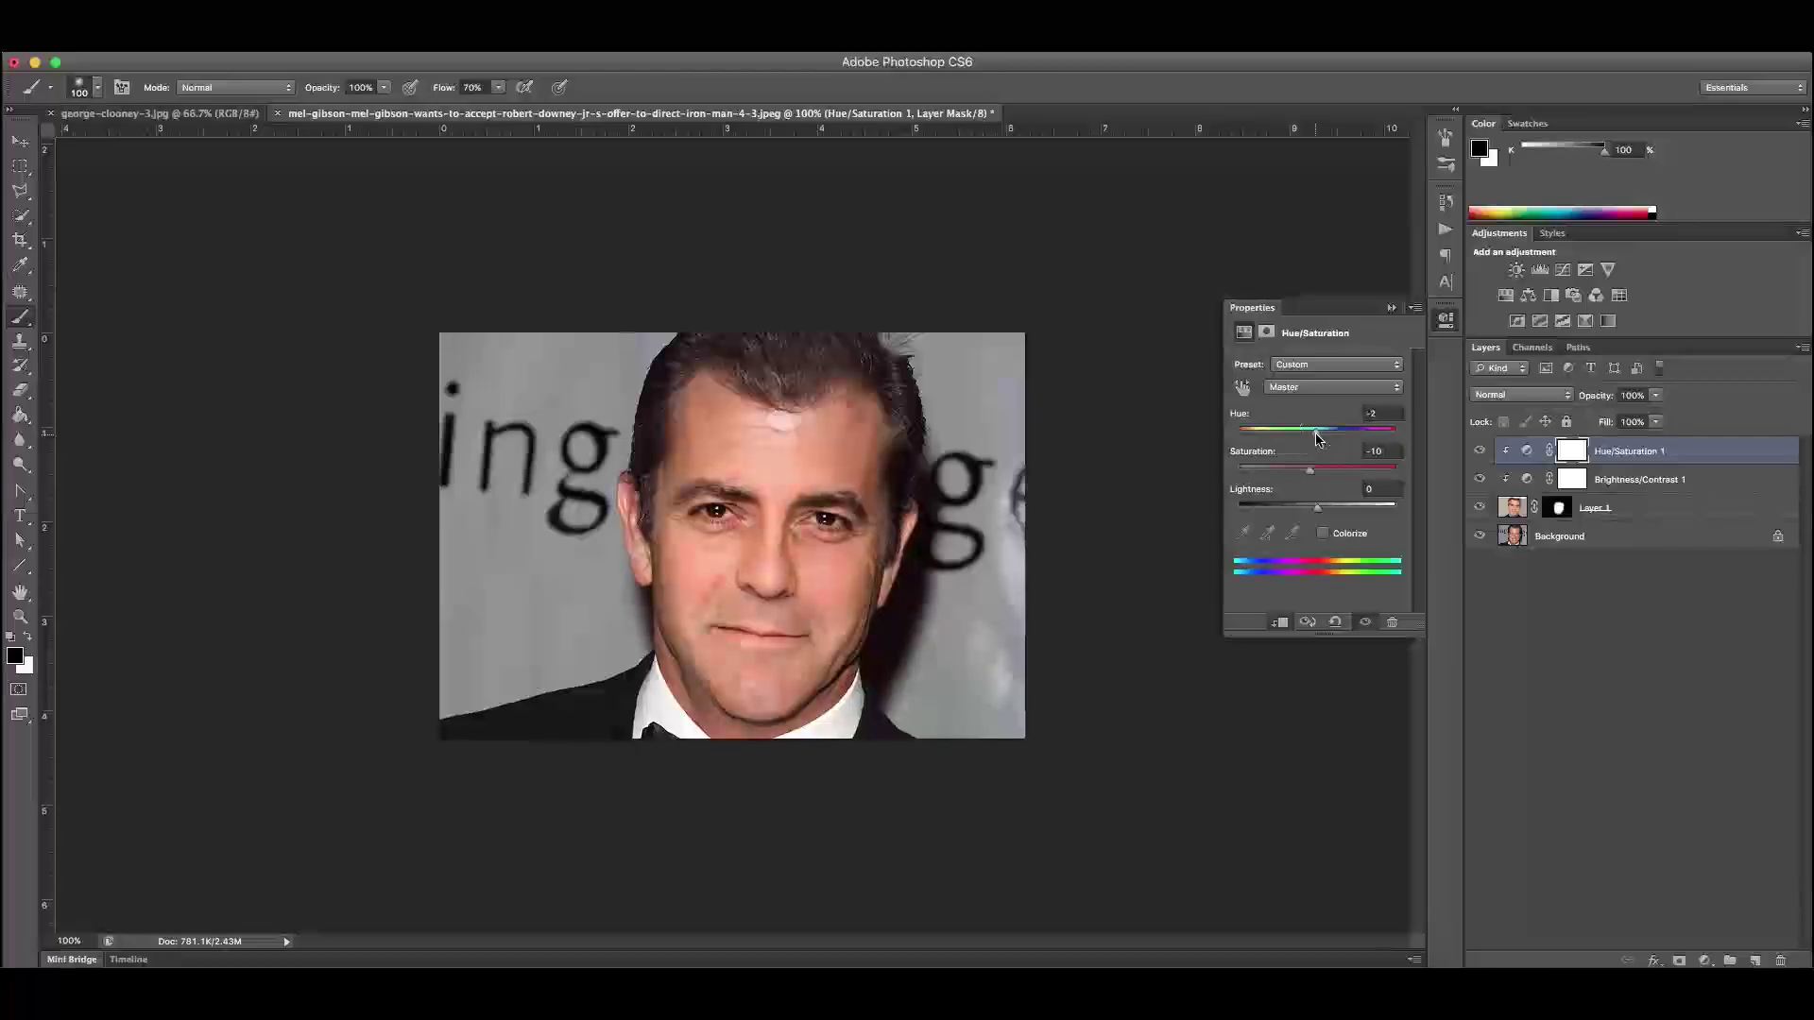
left_click(1480, 453)
left_click(1480, 452)
left_click(1480, 453)
left_click(1480, 452)
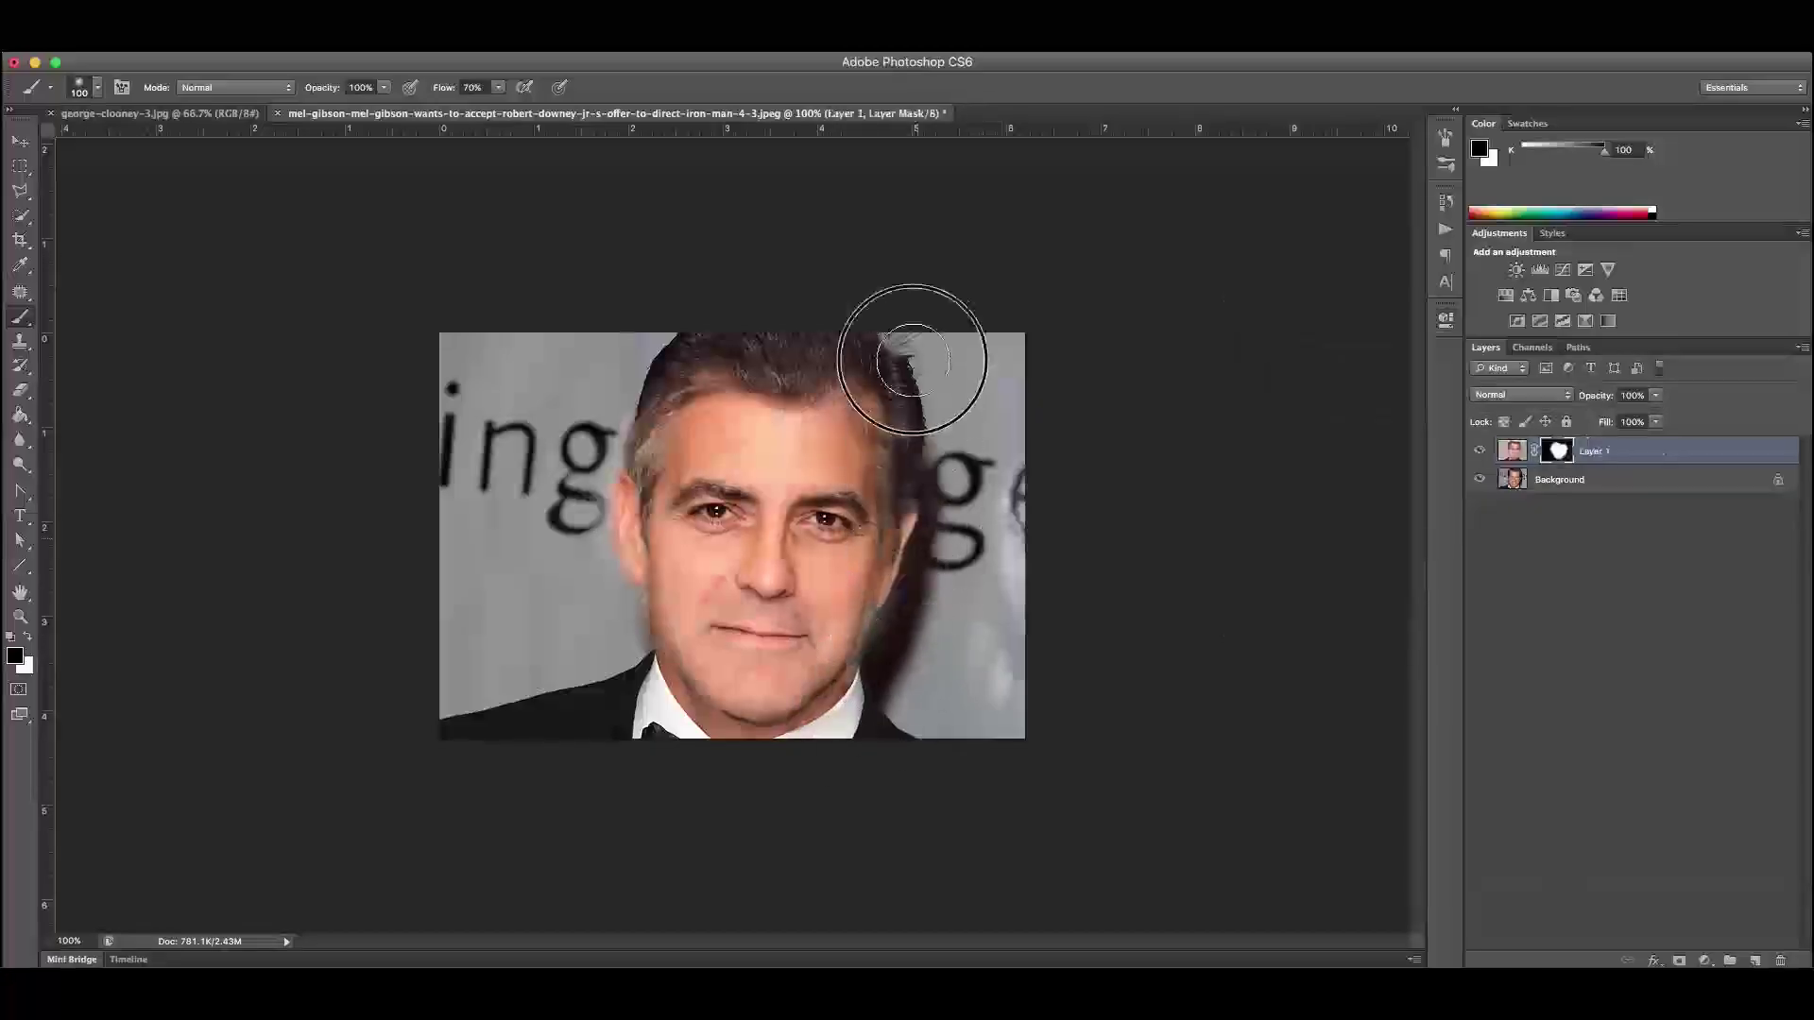
Repaint the hair edge on Layer 1's mask and add Brightness/Contrast at -9 brightness, 13 contrast
mouse_move(951, 405)
left_mouse_down()
mouse_move(680, 397)
mouse_move(841, 372)
mouse_move(654, 446)
left_mouse_up()
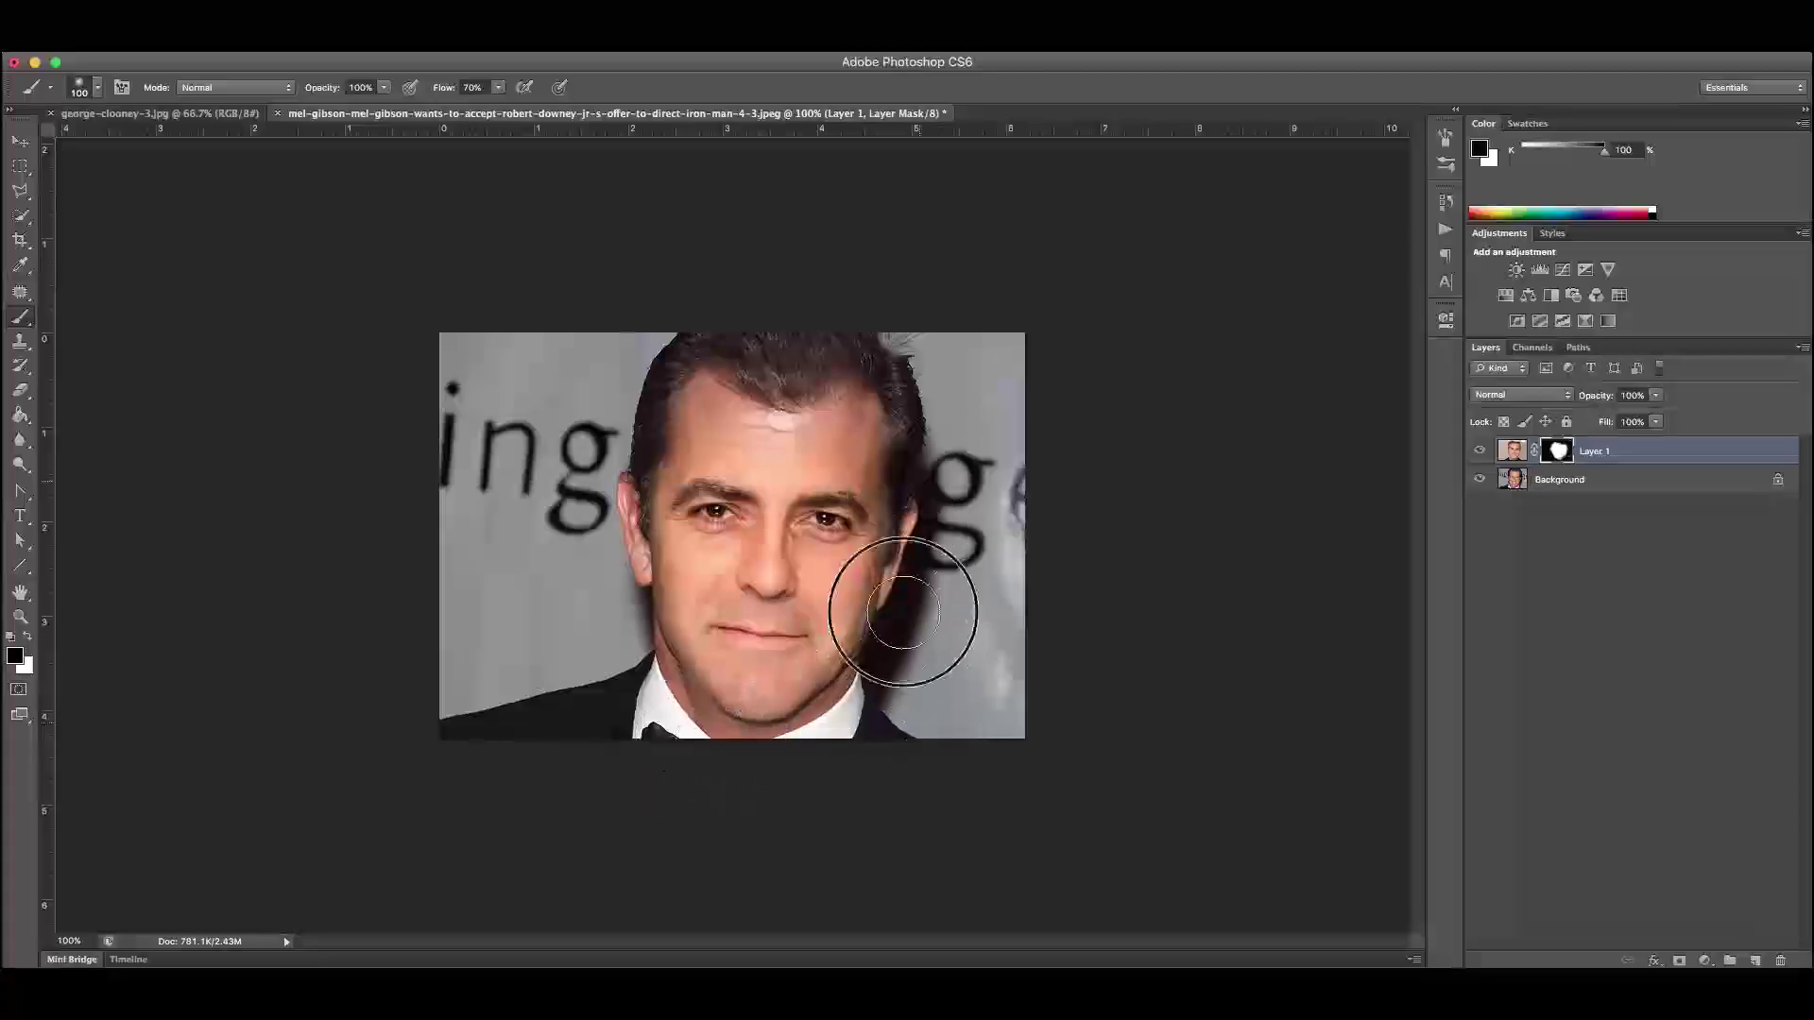
left_click(1516, 270)
left_click_drag(1317, 406, 1330, 457)
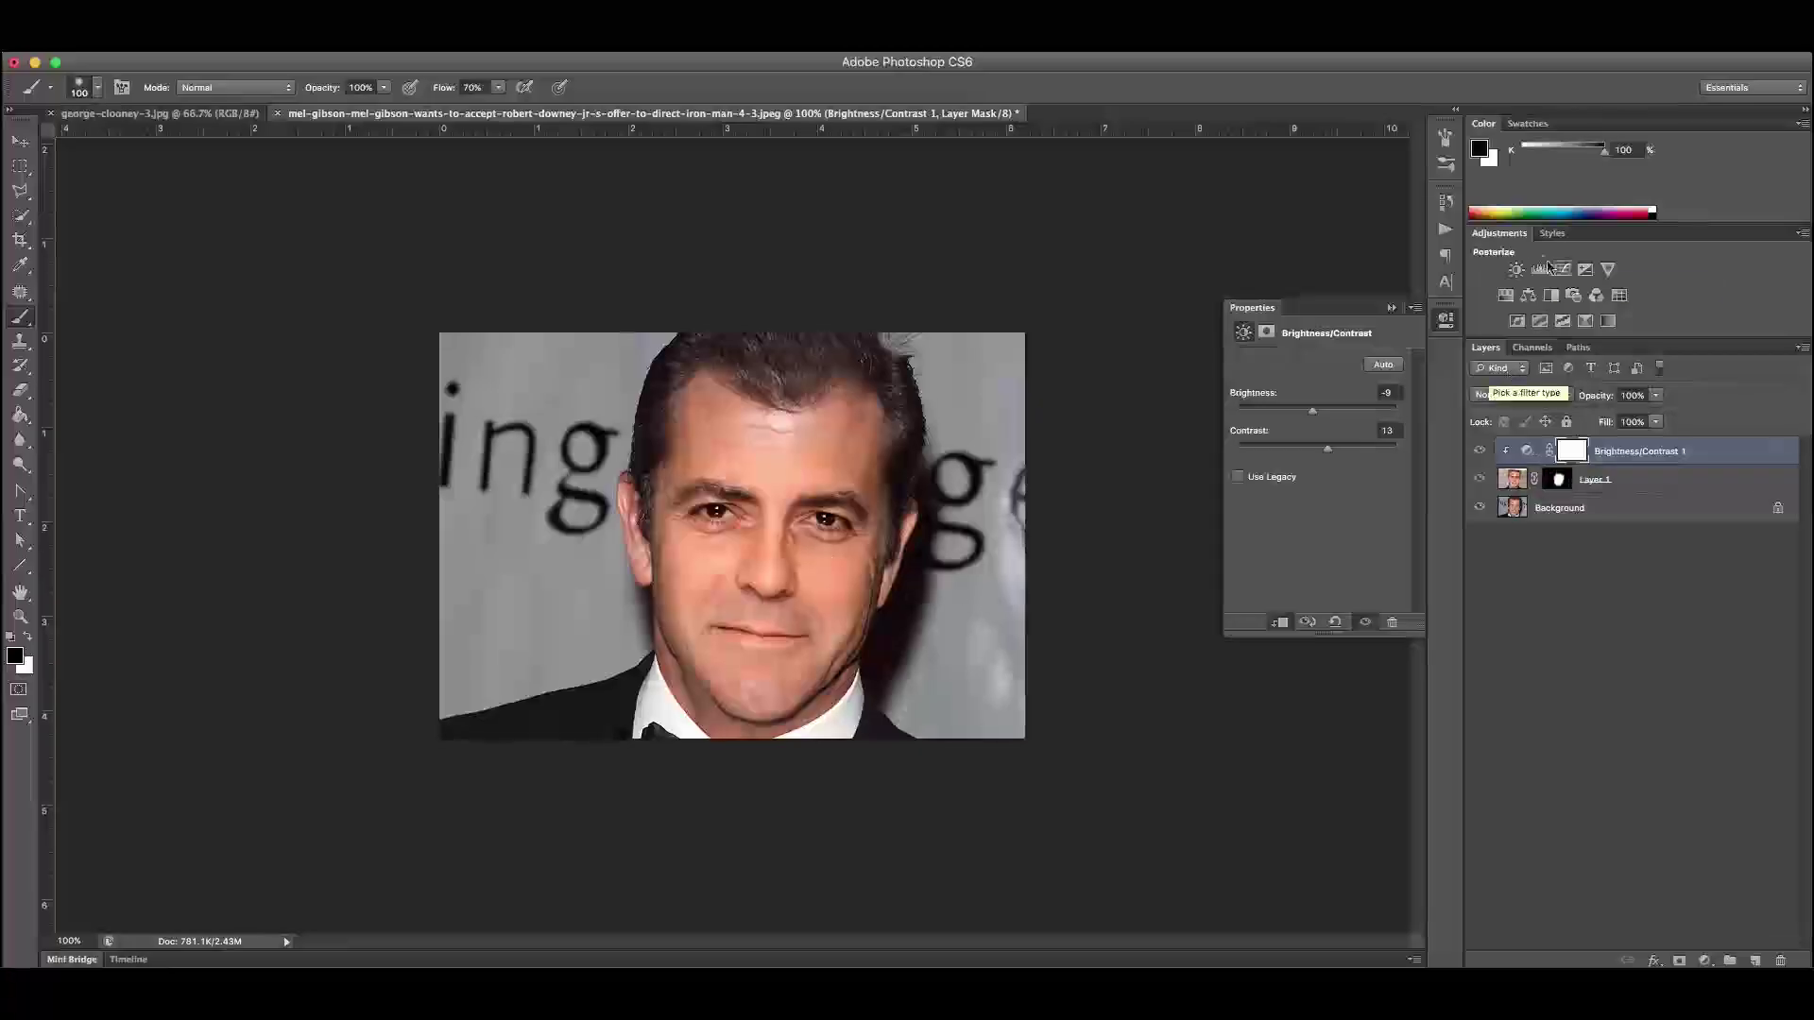
Add a Hue/Saturation layer clipped to the face, with hue -2 and saturation -10
left_click(1506, 296)
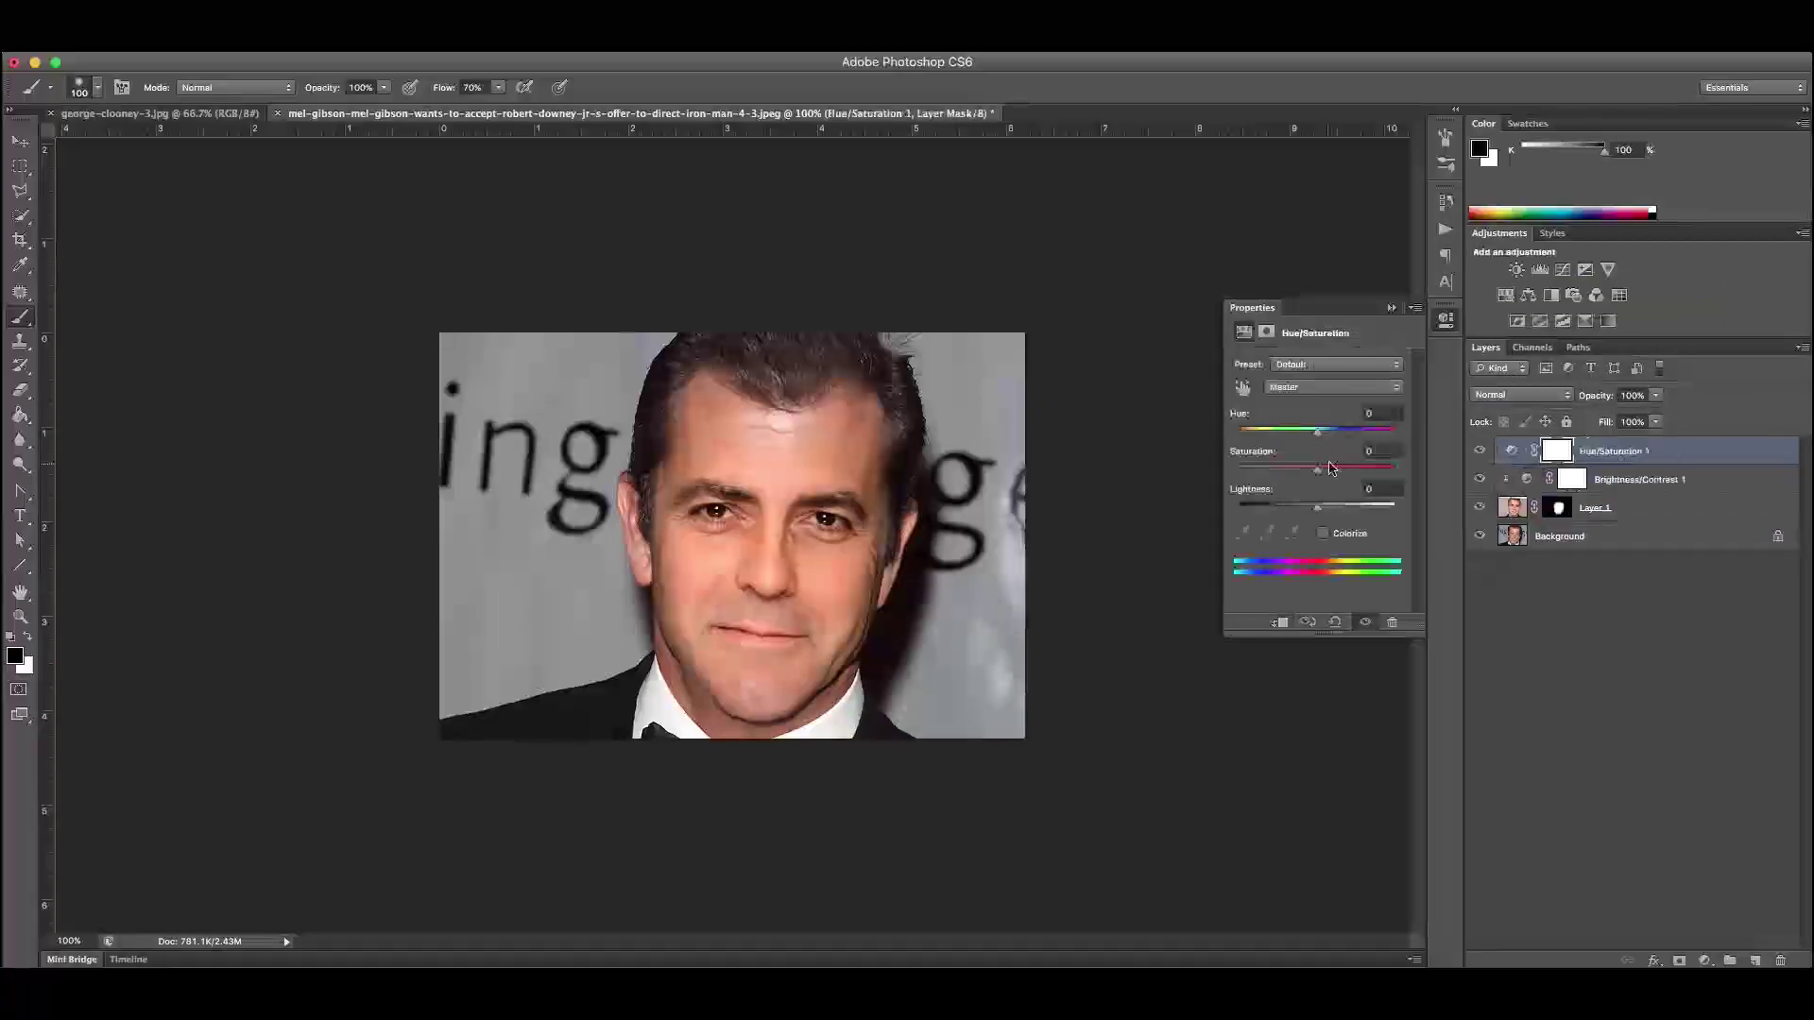
left_click(1280, 622)
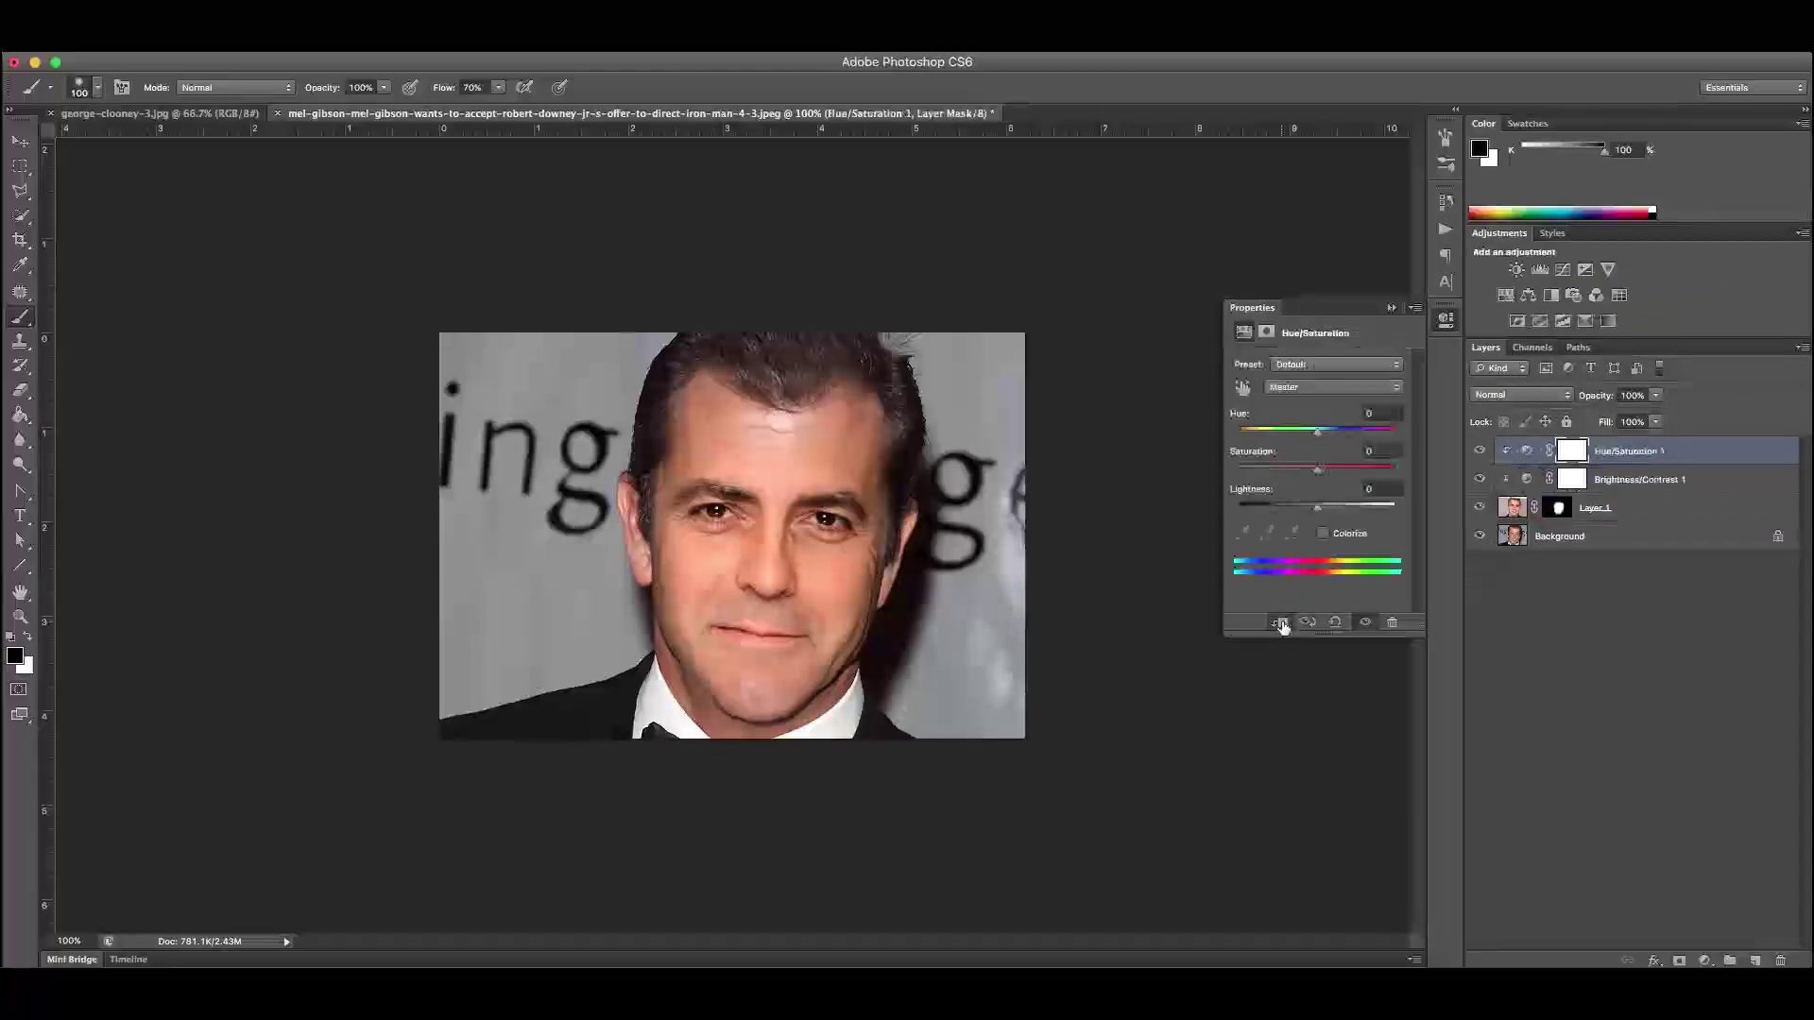
left_click_drag(1318, 469, 1315, 435)
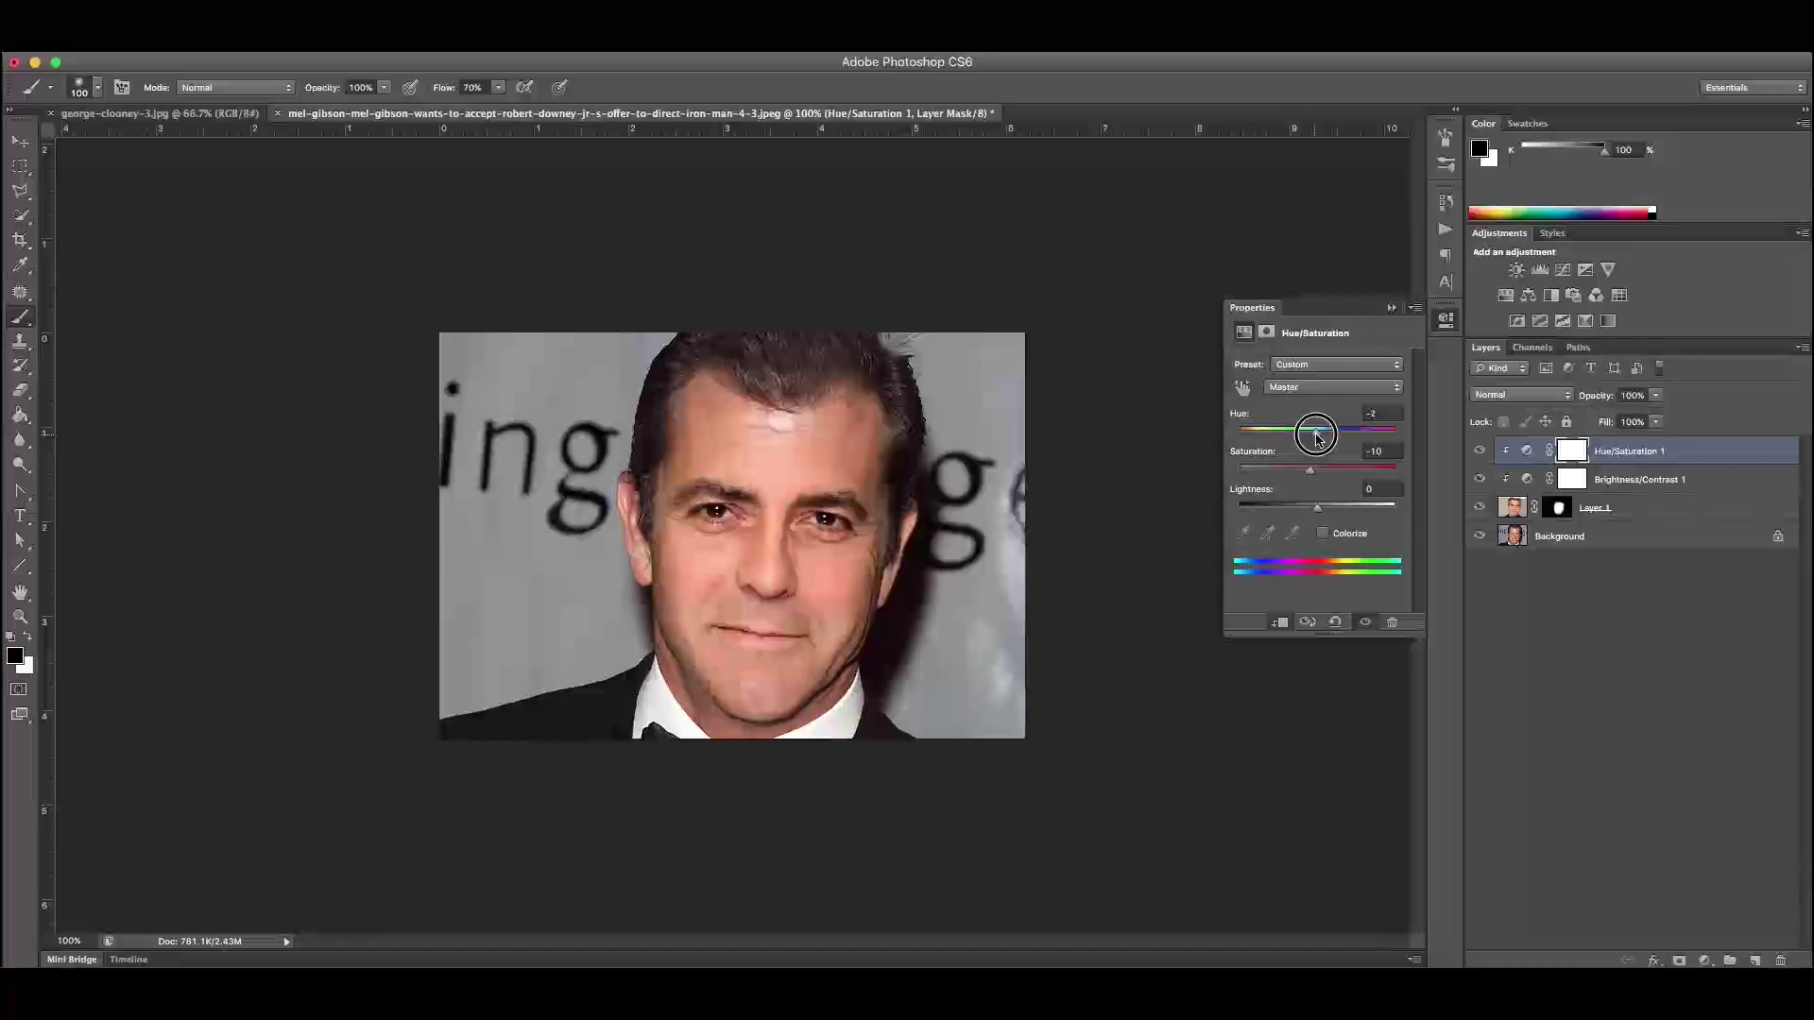